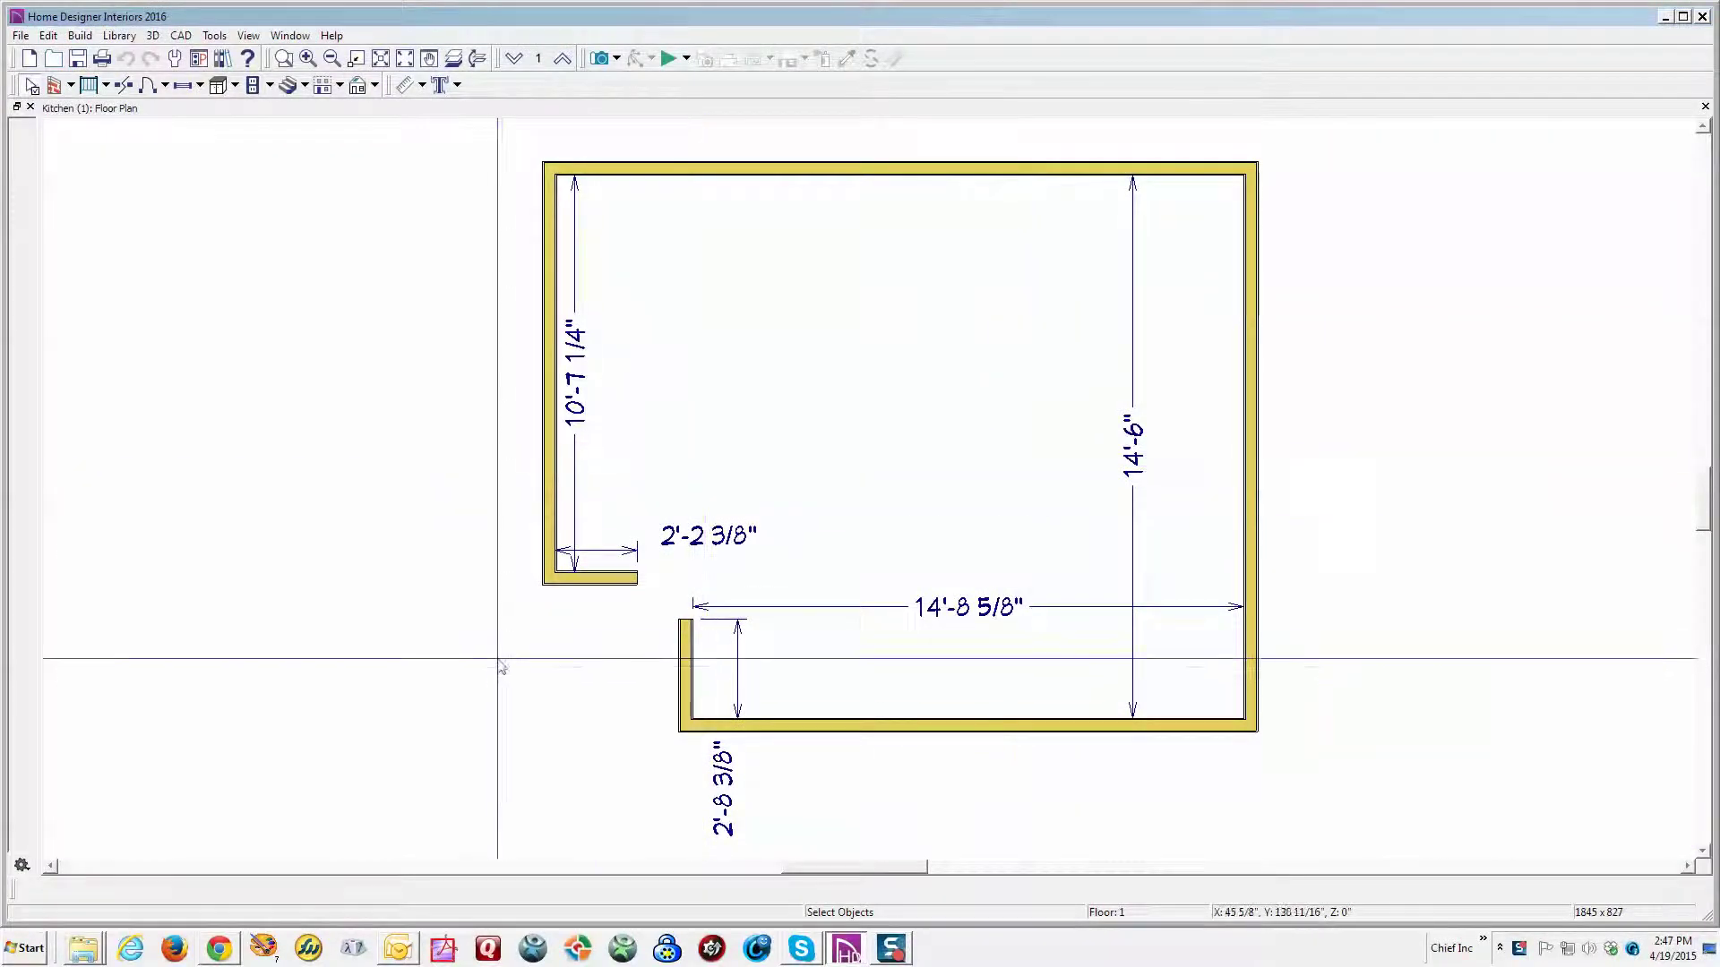
Step: Zoom in on the opening between the 2'-2 3/8" and 14'-8 5/8" wall runs
scroll(588, 618, up, 3)
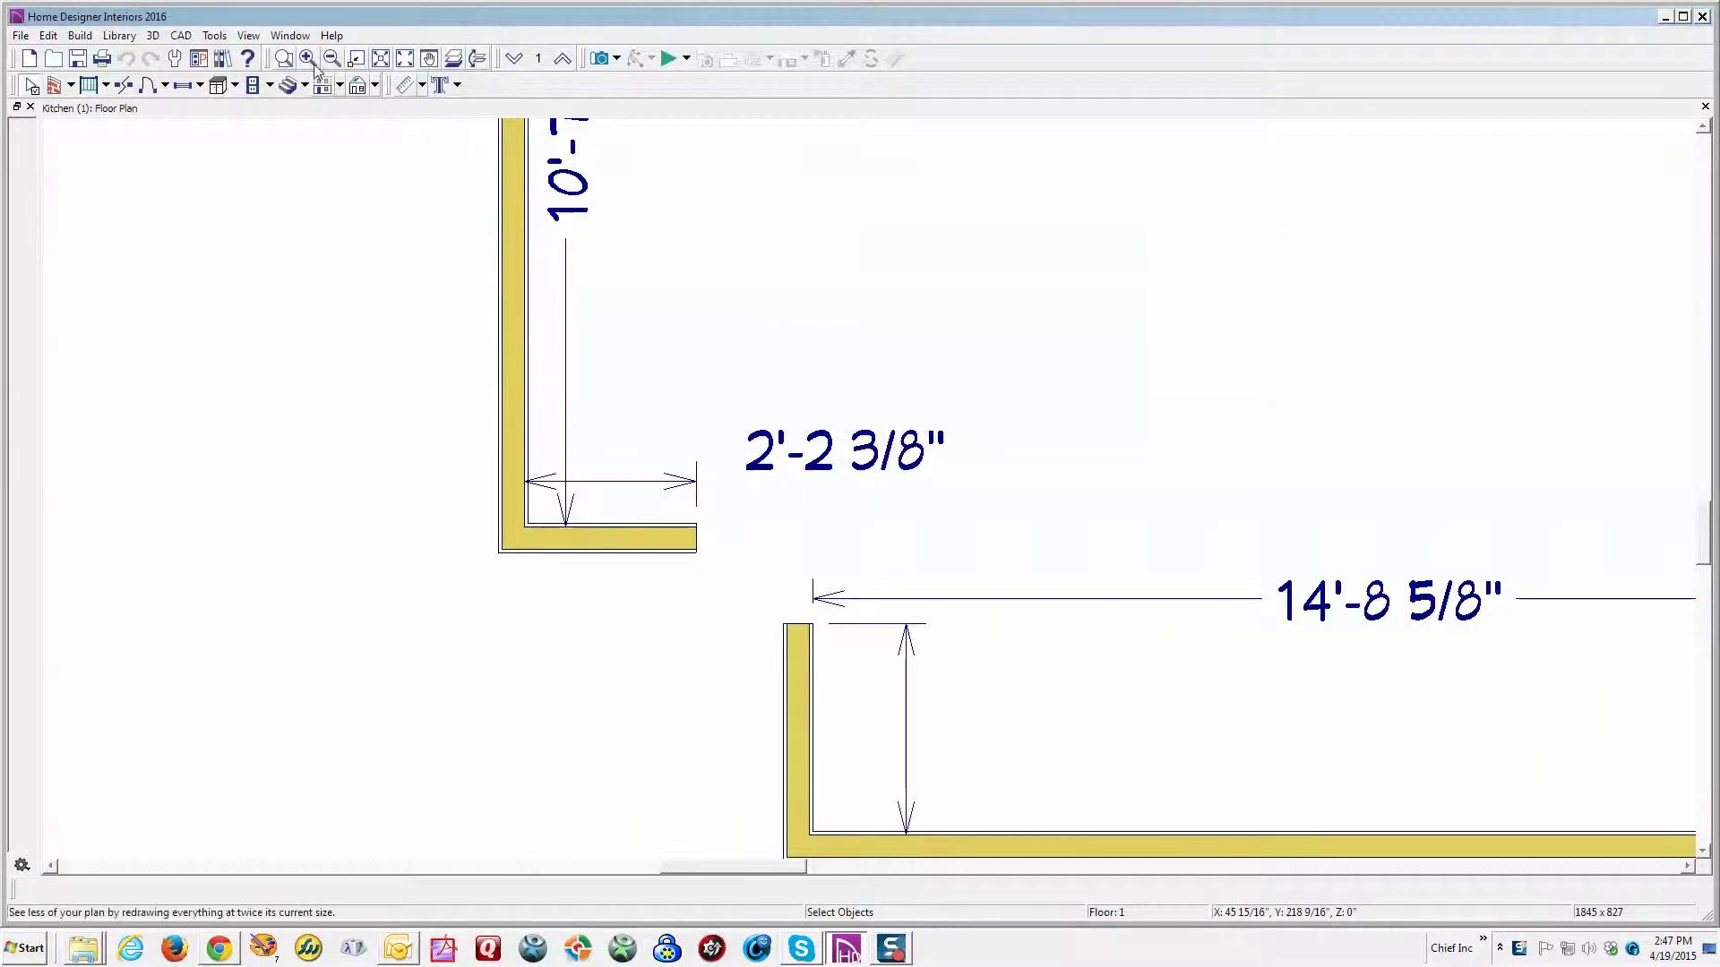
Step: Create a rich text note reading 2' 2 3/8" on the kitchen plan
click(440, 86)
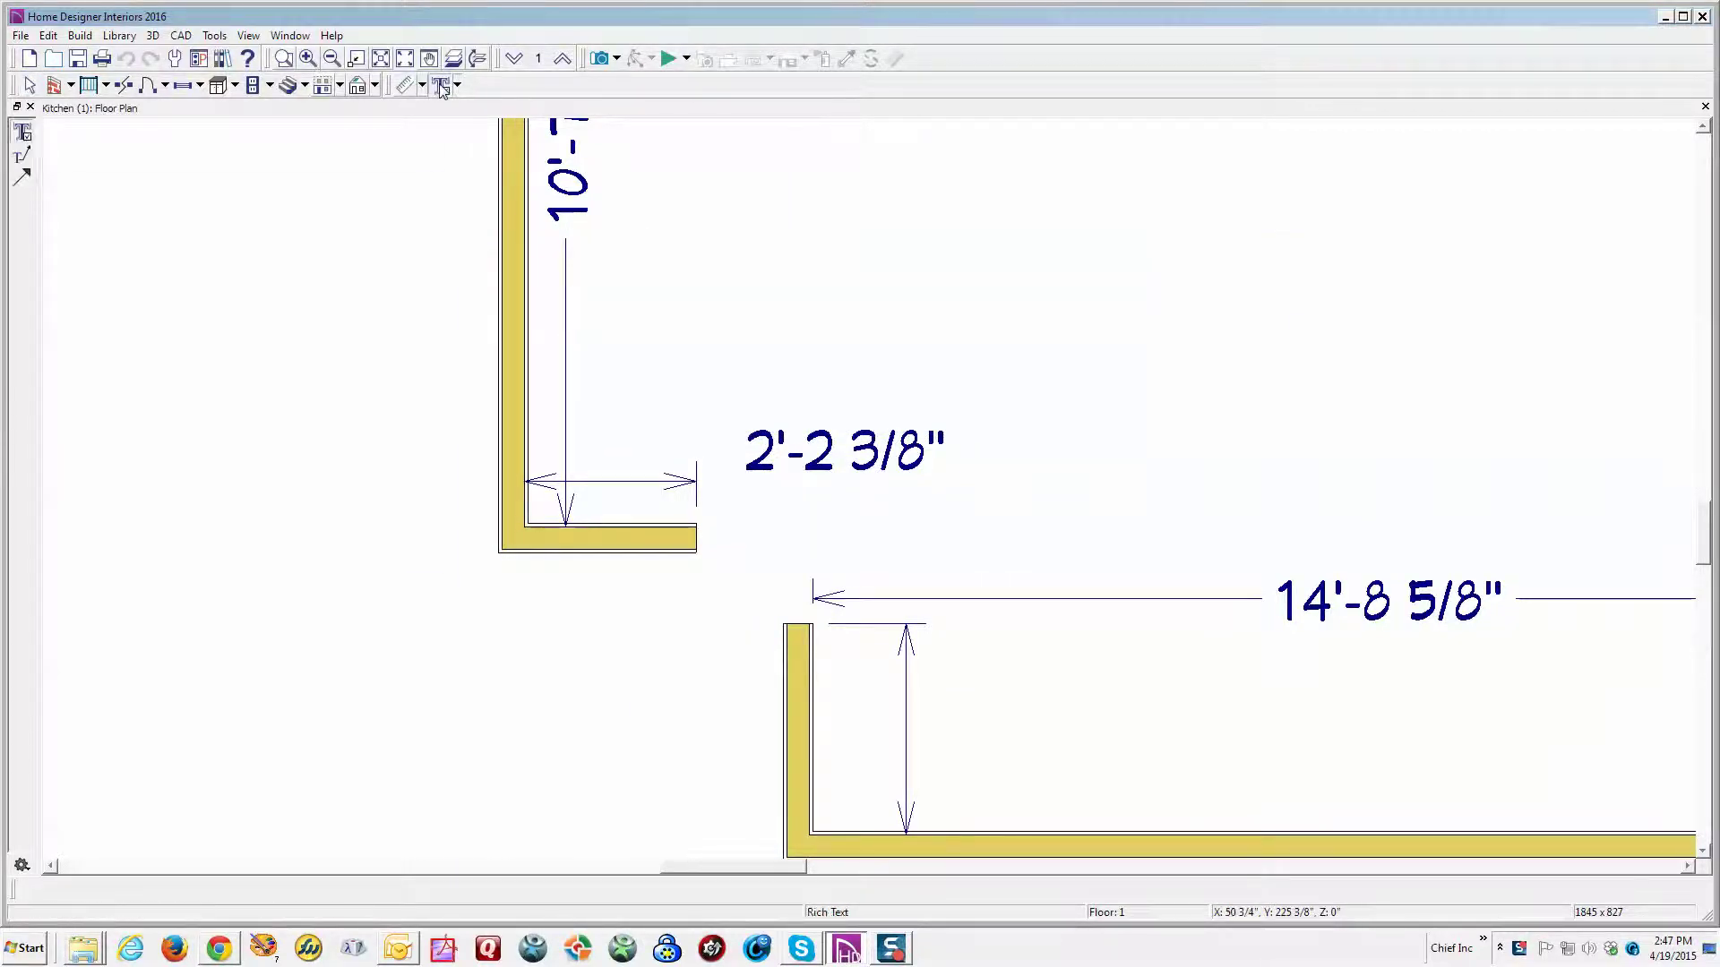
click(870, 329)
drag(832, 336, 1232, 125)
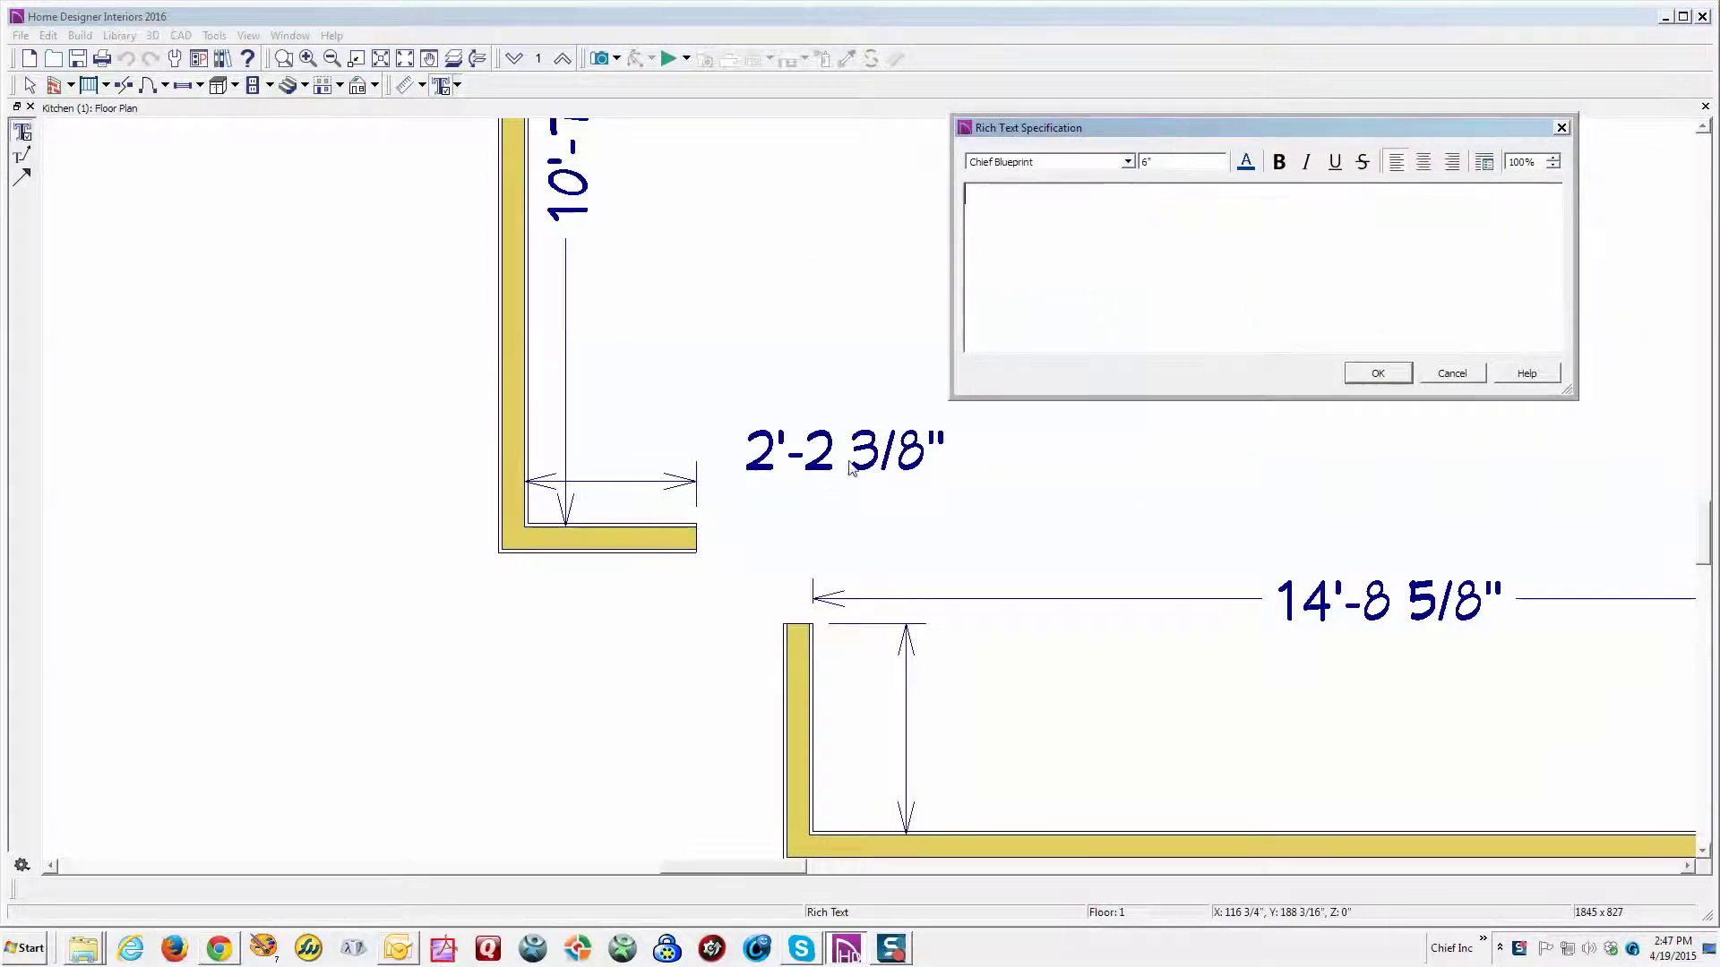
text(2' 2 3/8")
click(1378, 374)
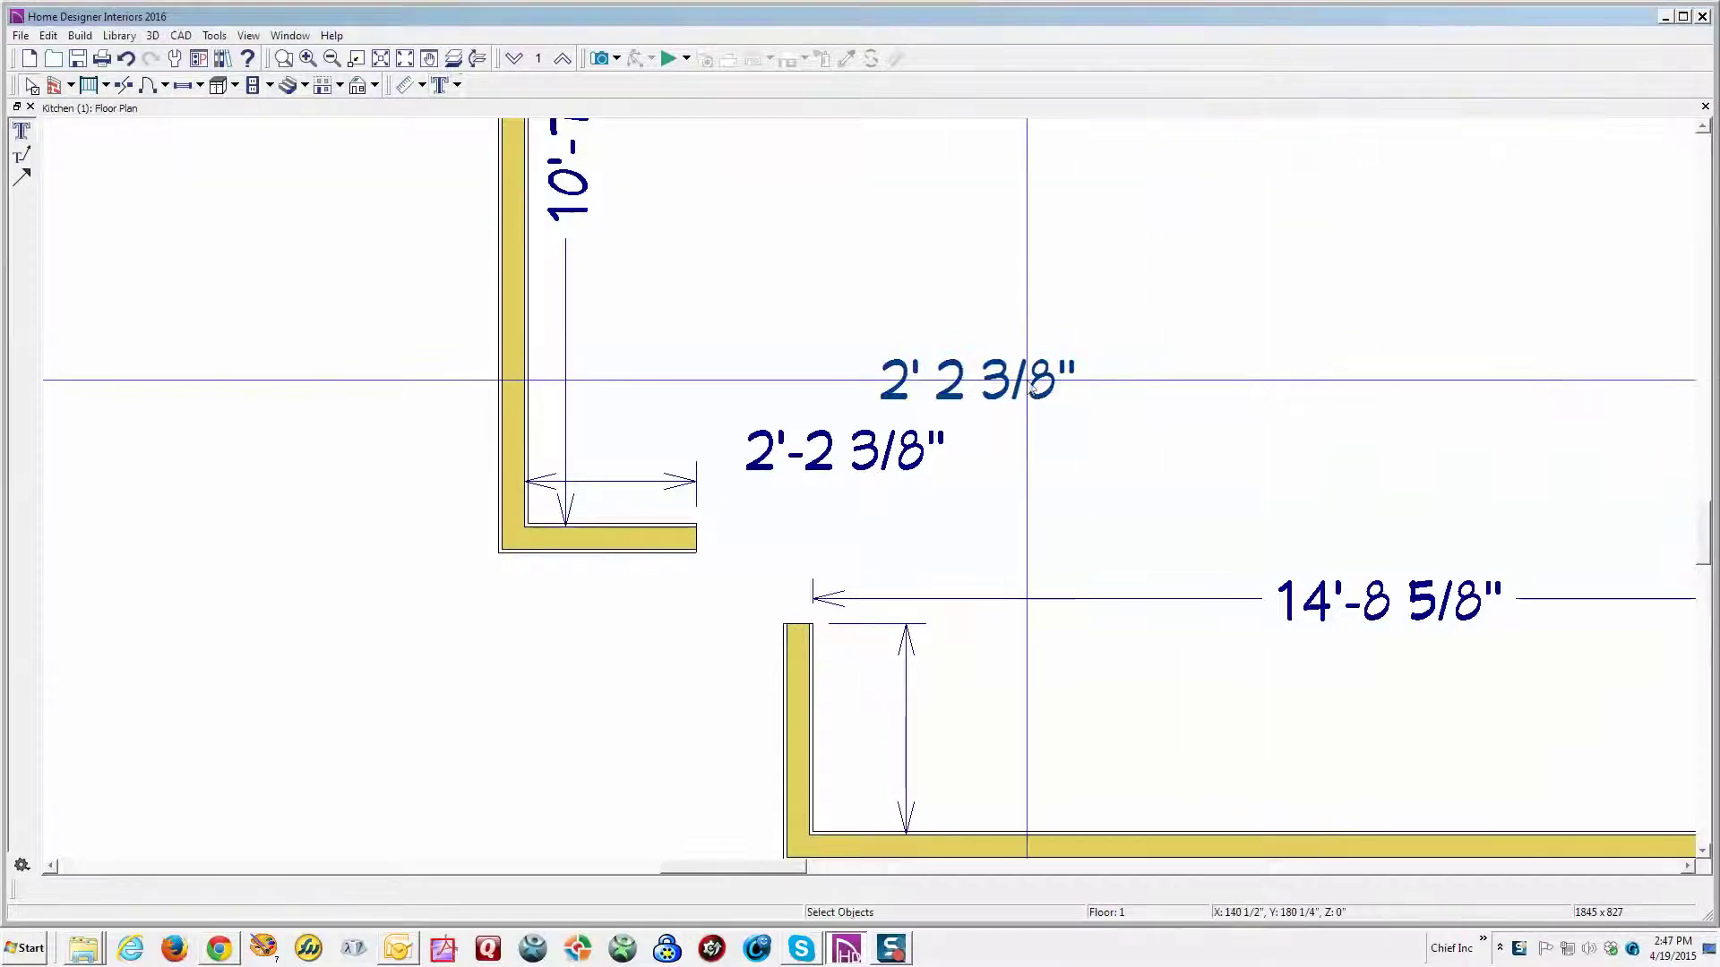
Step: Position the note just above the 2'-2 3/8" wall dimension
click(978, 384)
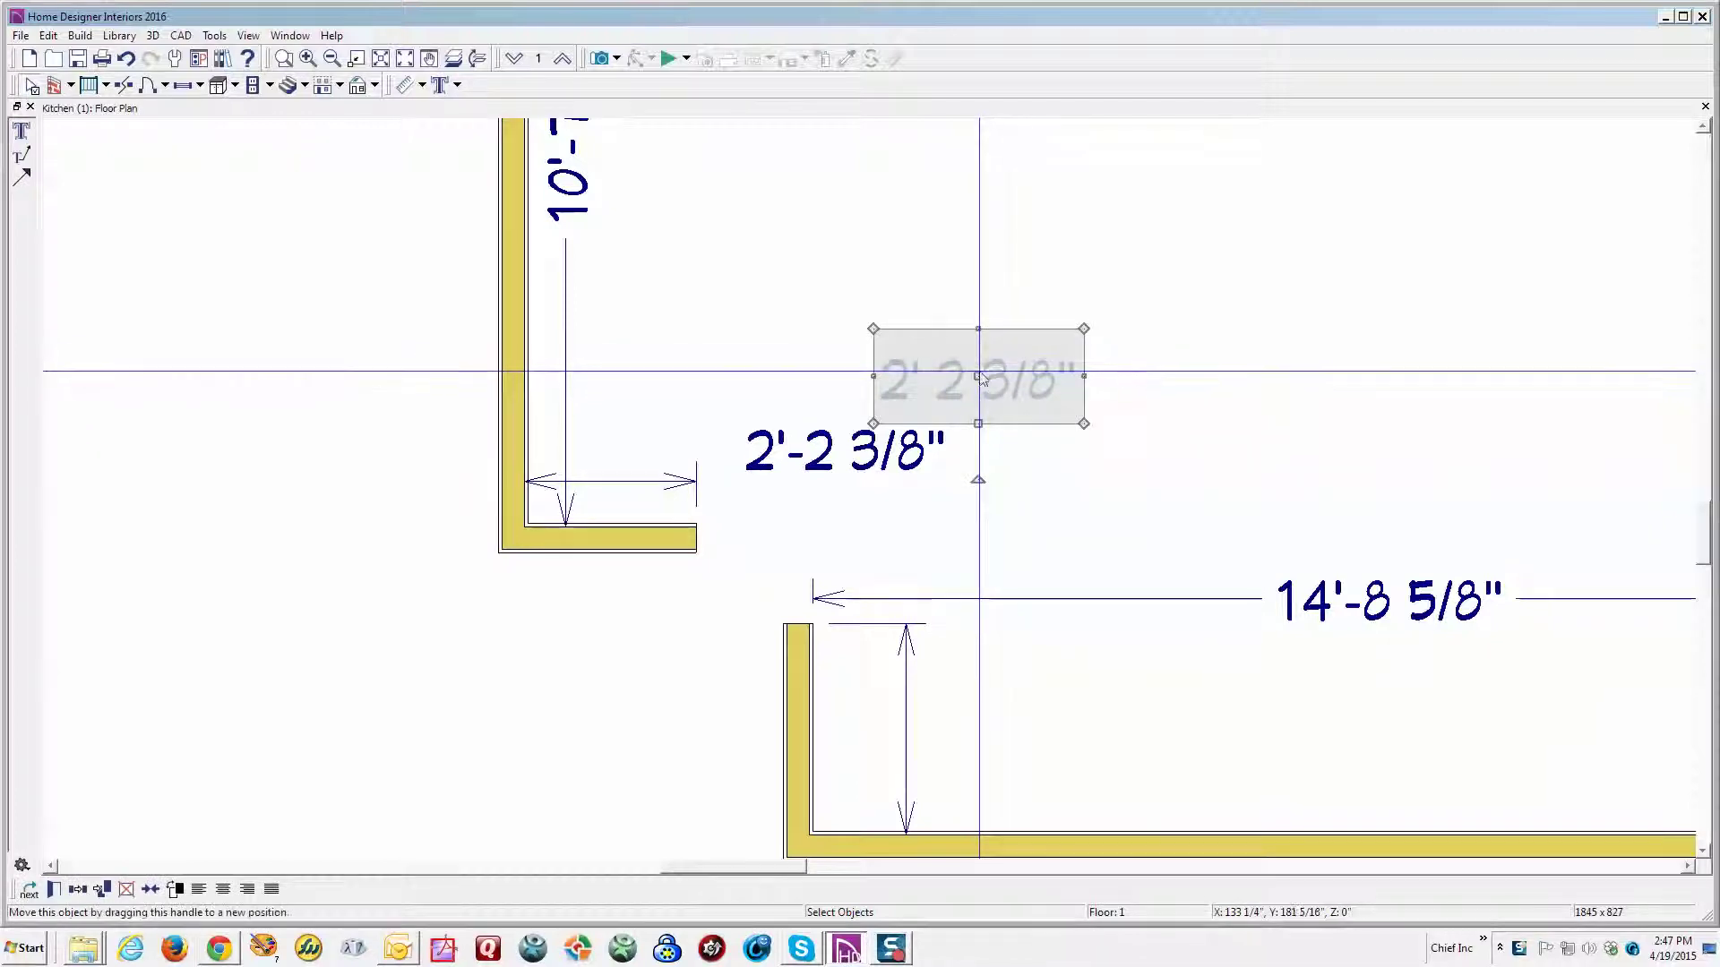
drag(978, 376, 825, 338)
click(990, 449)
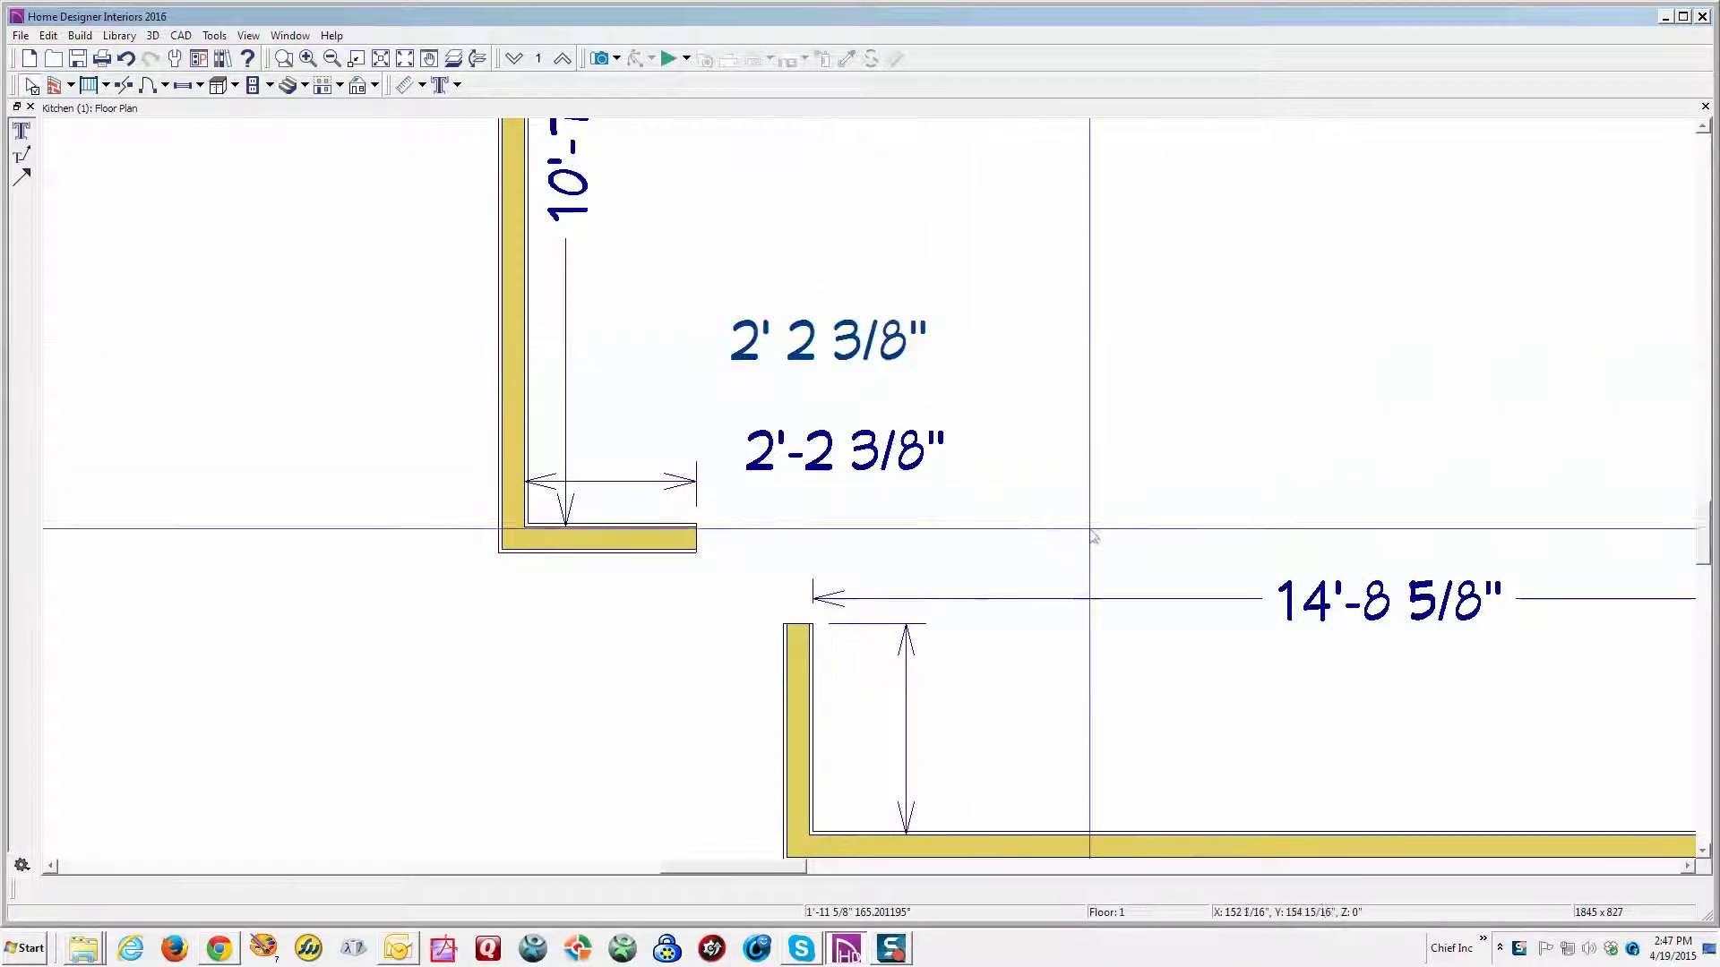
scroll(915, 730, down, 3)
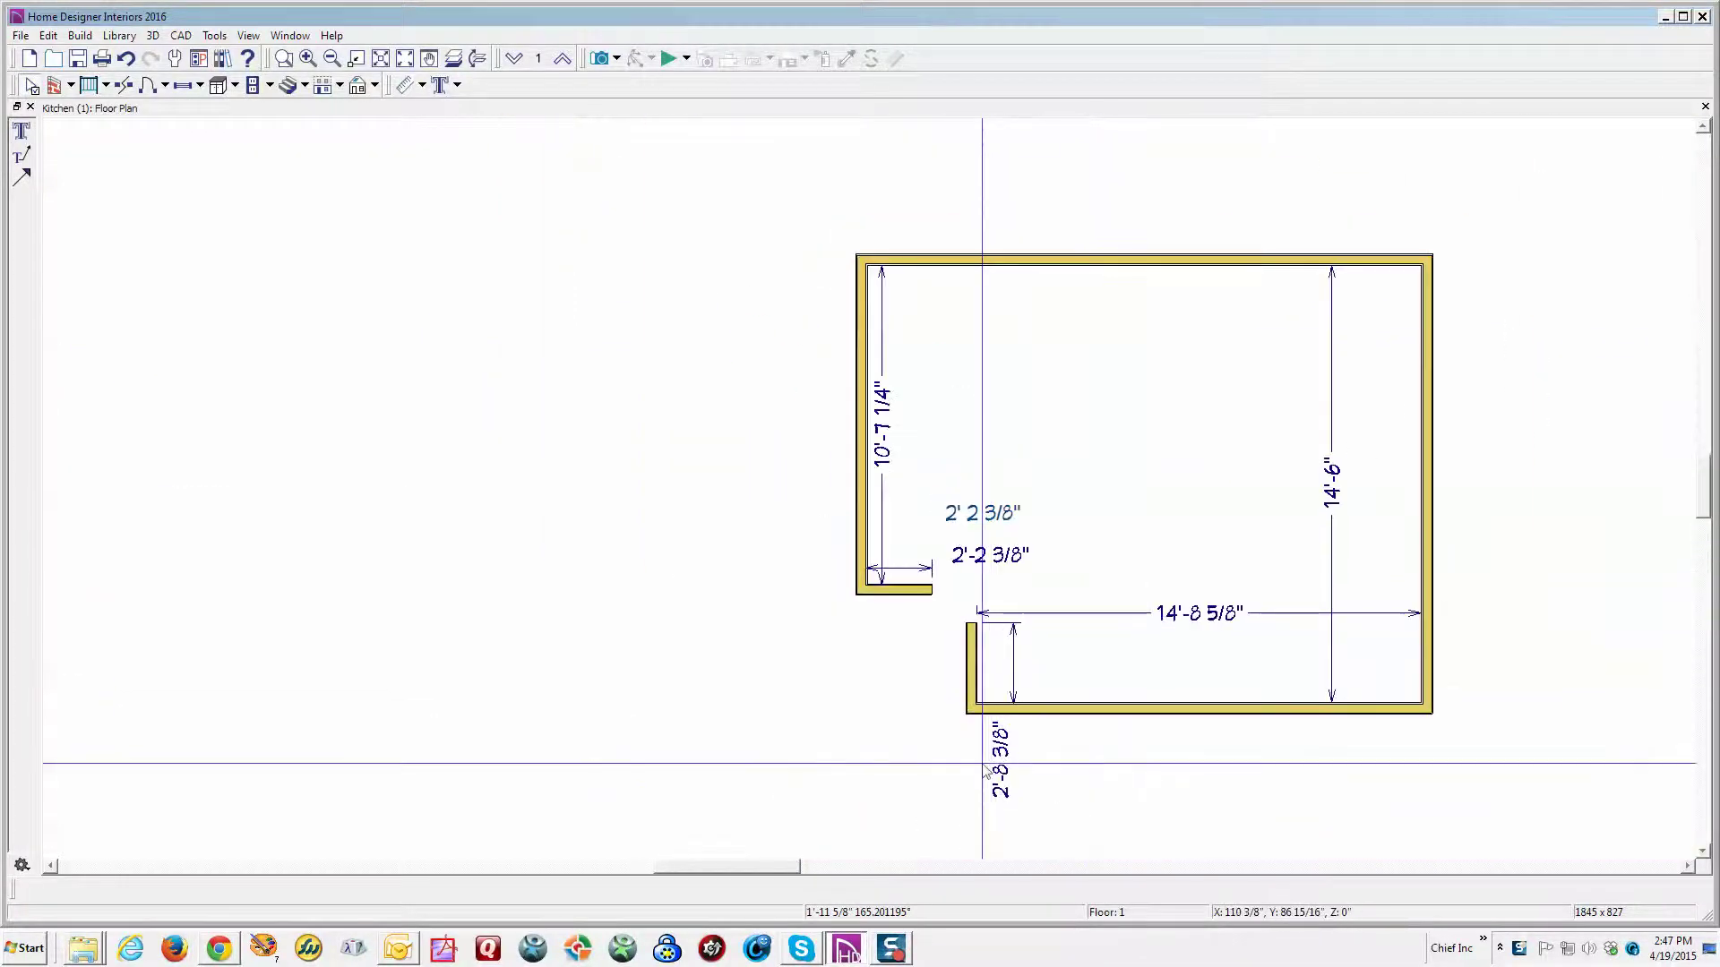
scroll(1028, 781, up, 1)
scroll(1028, 781, up, 1)
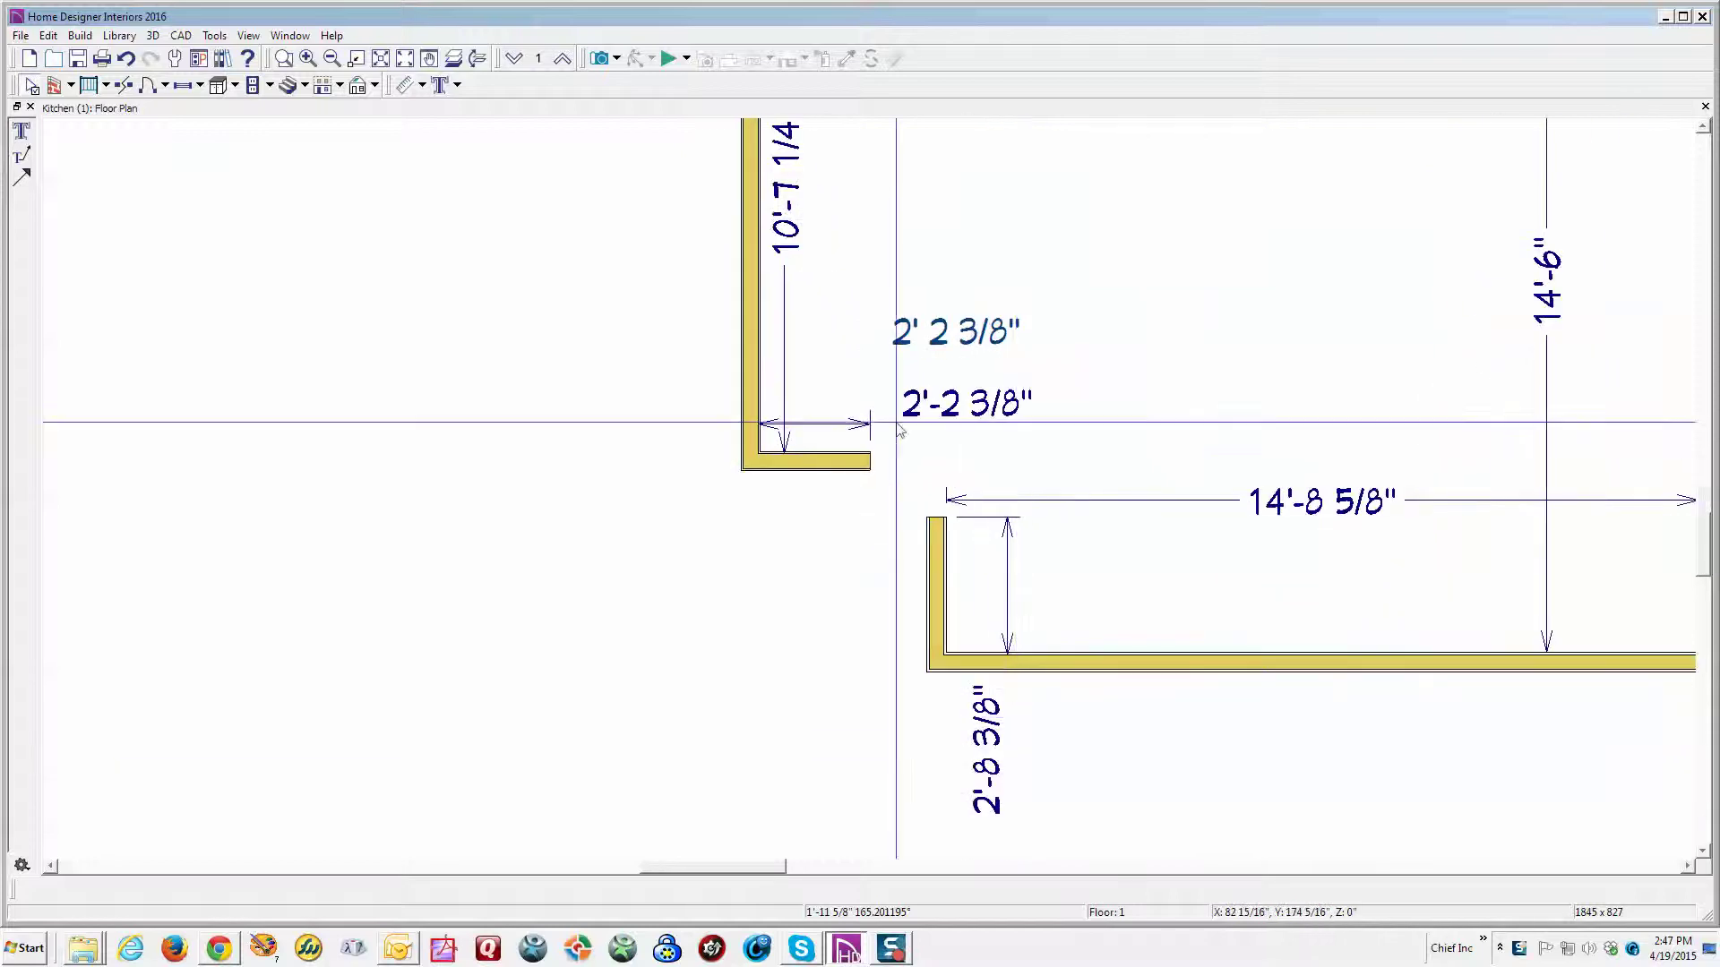
Step: Copy the 2' 2 3/8" note beside the 2'-8 3/8" dimension and edit it to 2' 8 3/8"
right_click(990, 338)
click(1042, 411)
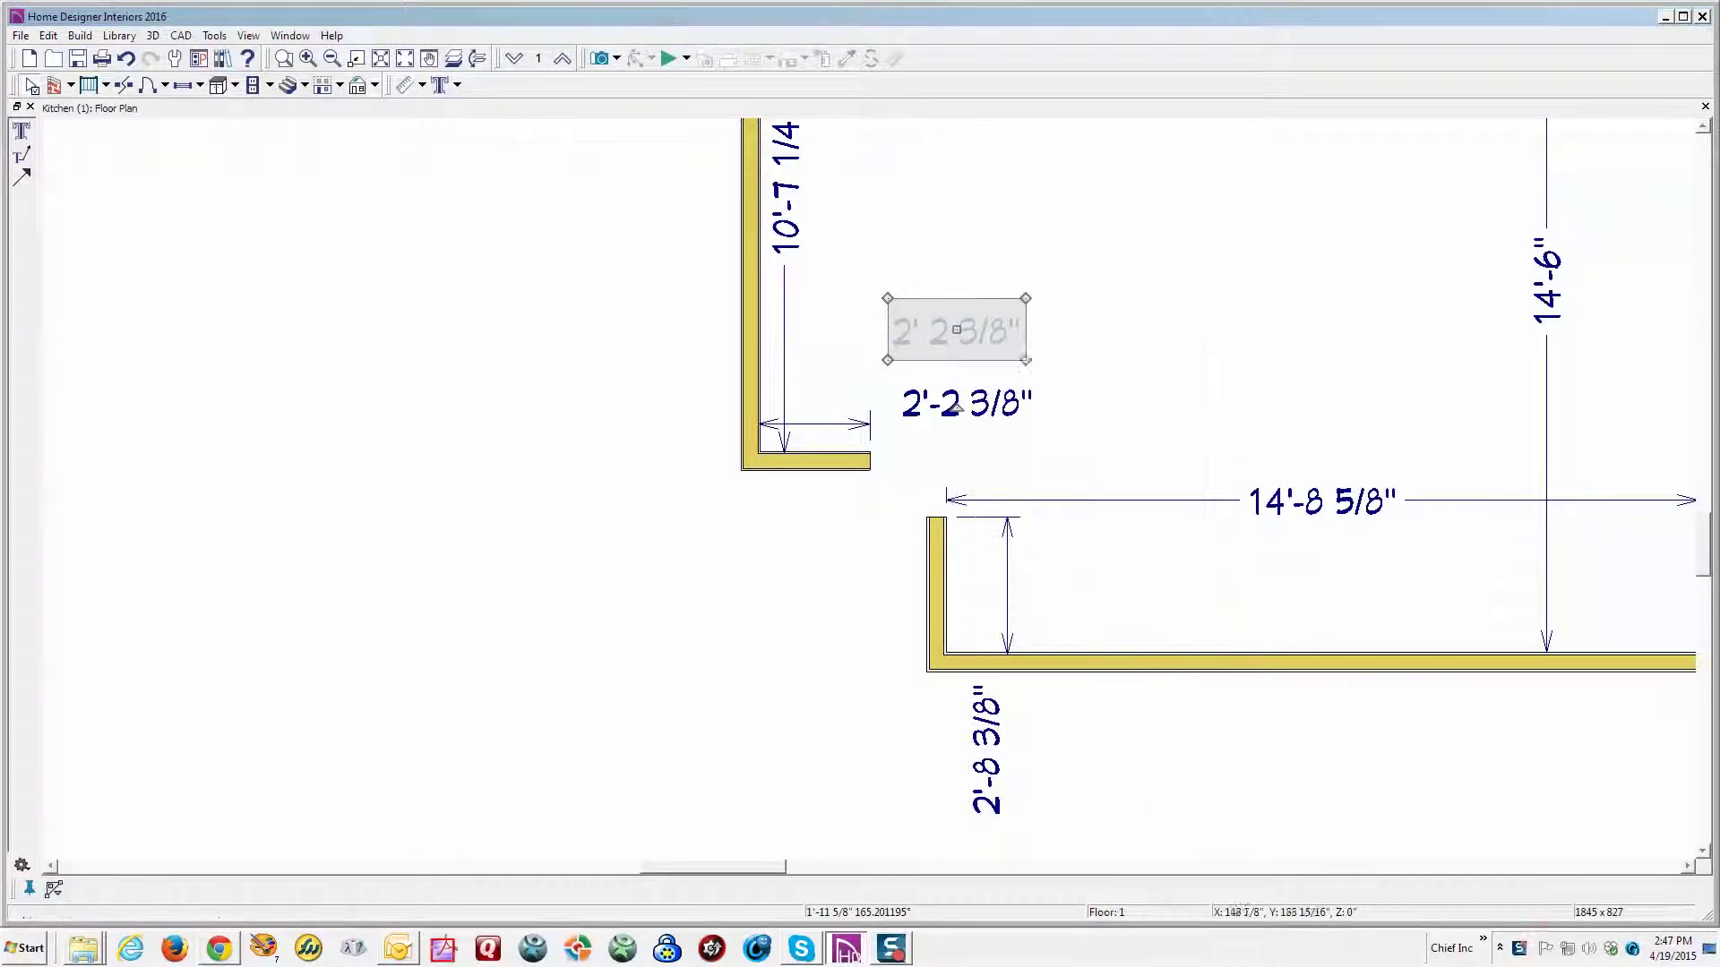
click(1185, 581)
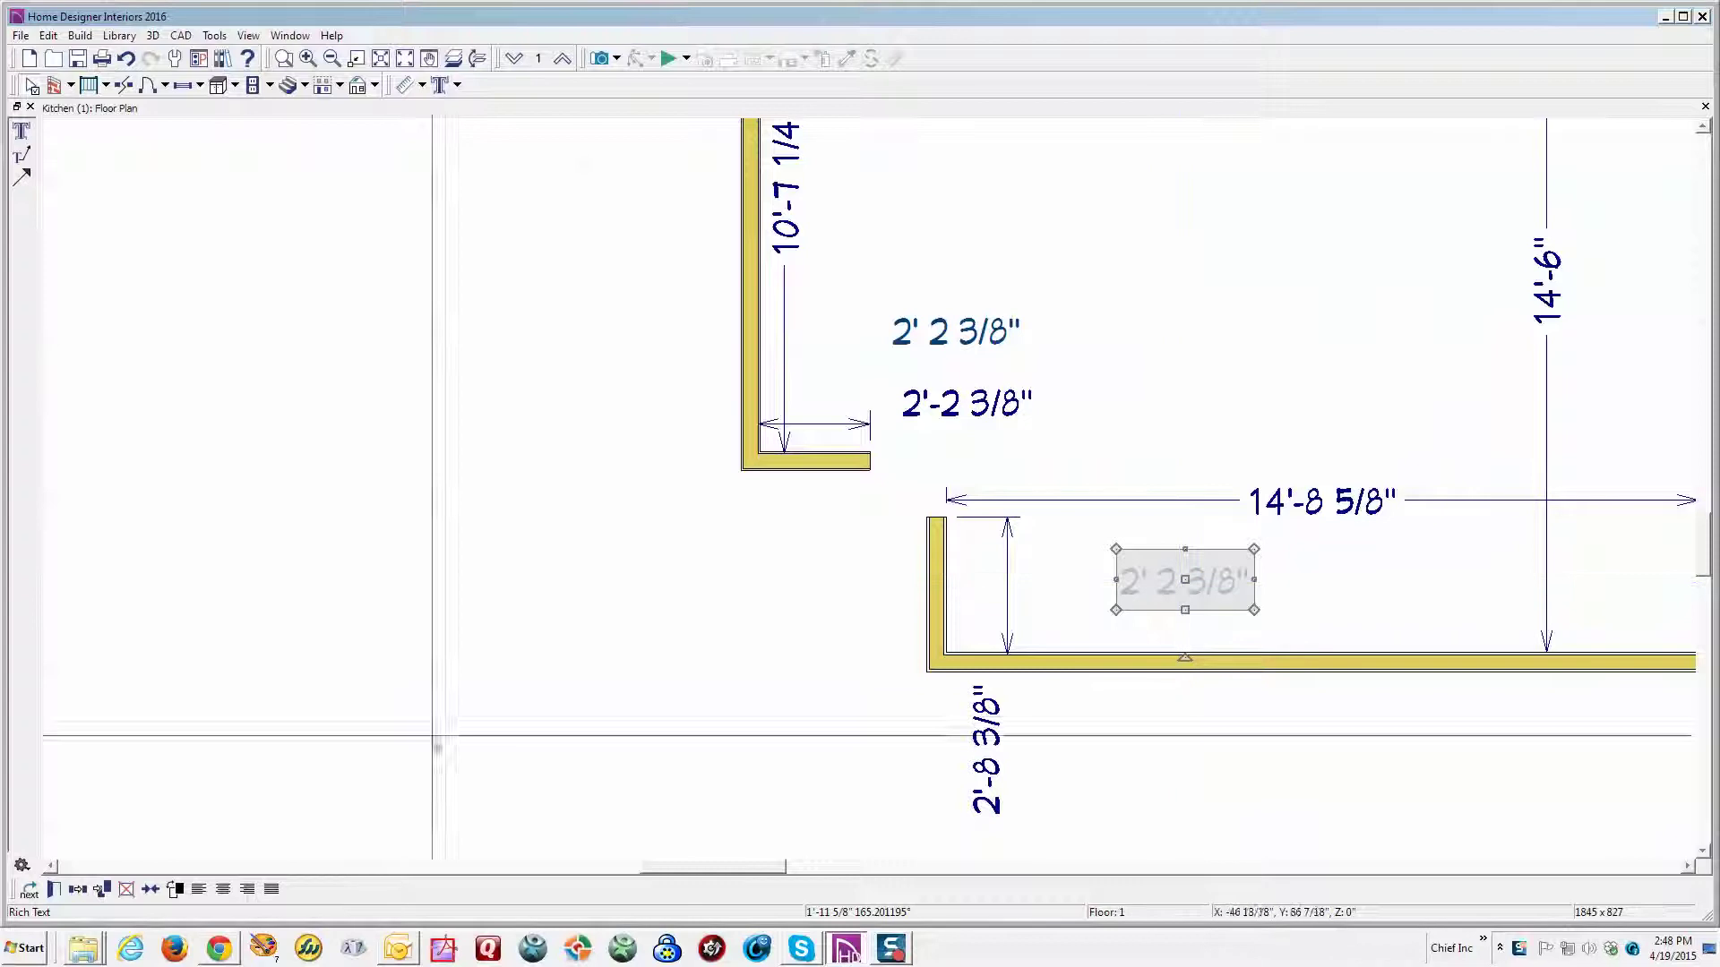
click(54, 889)
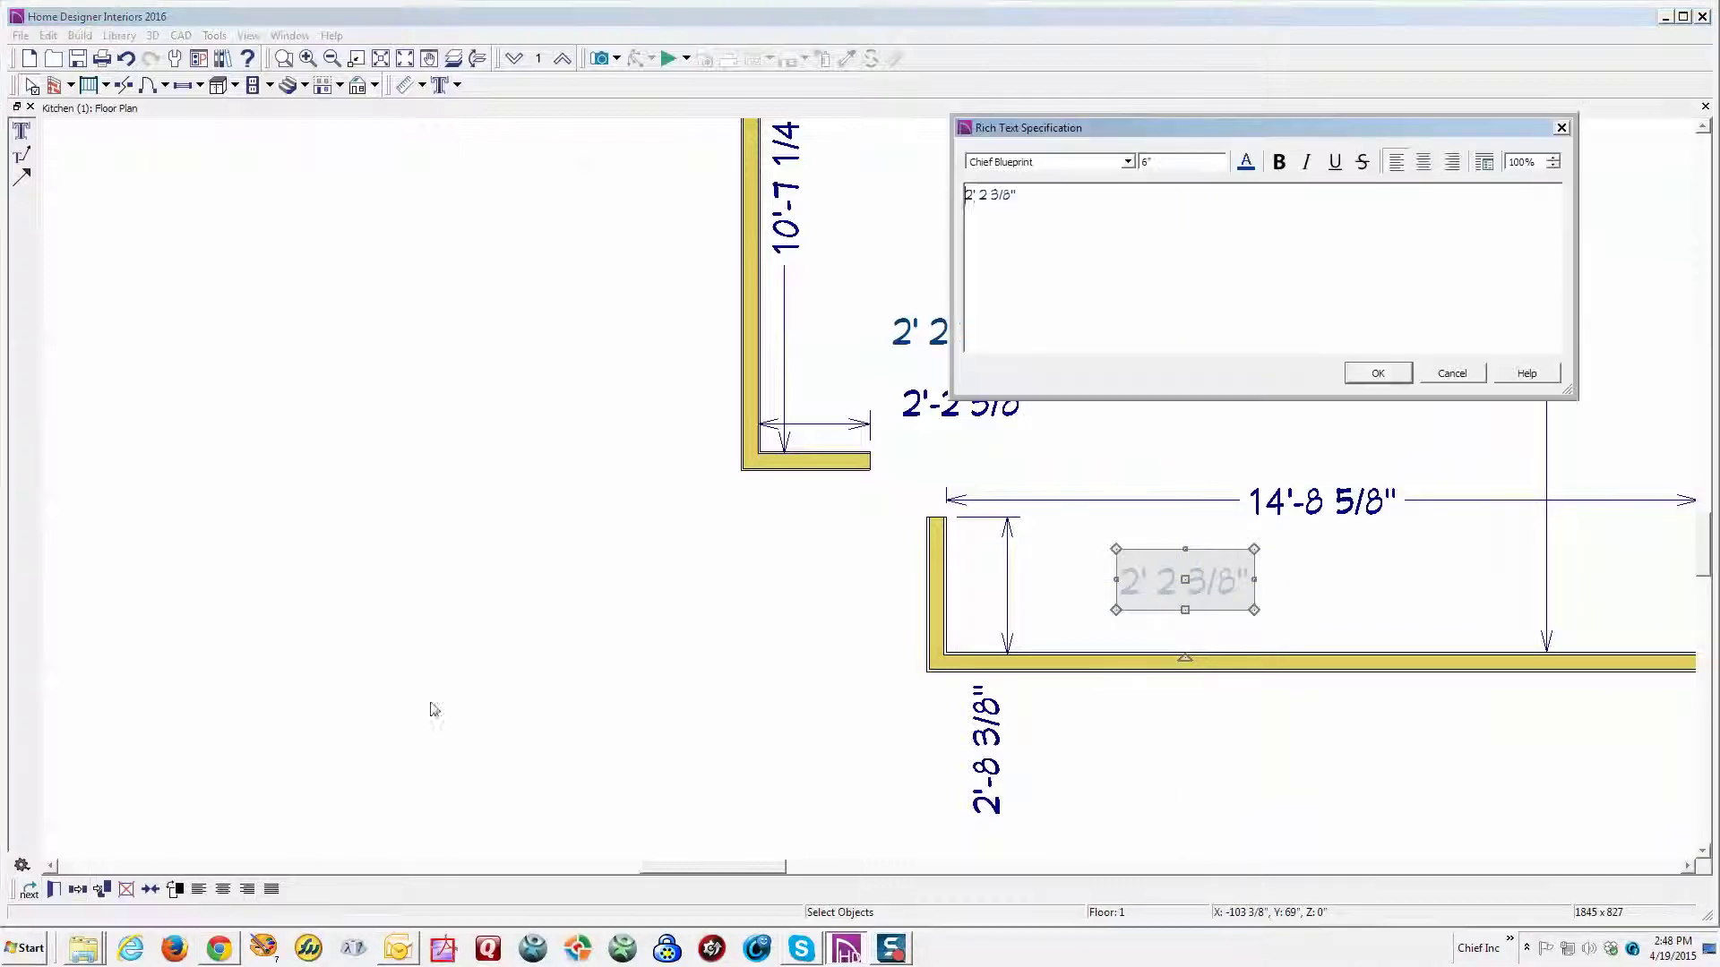
click(988, 193)
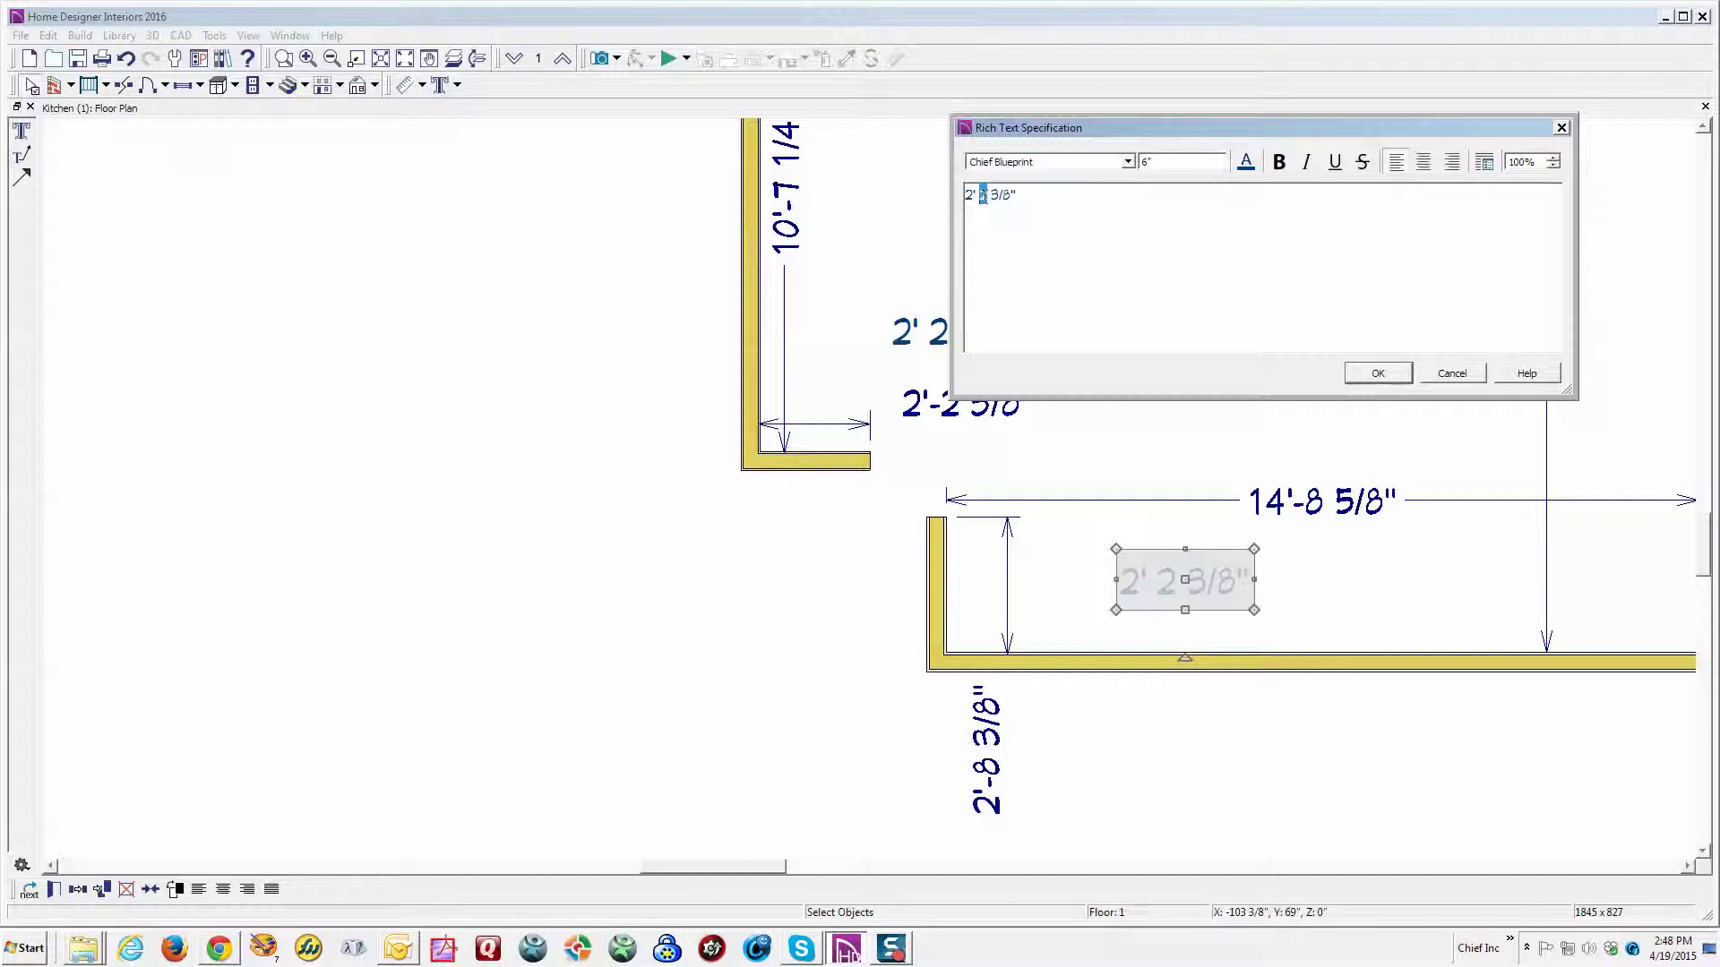
text(8)
click(1365, 370)
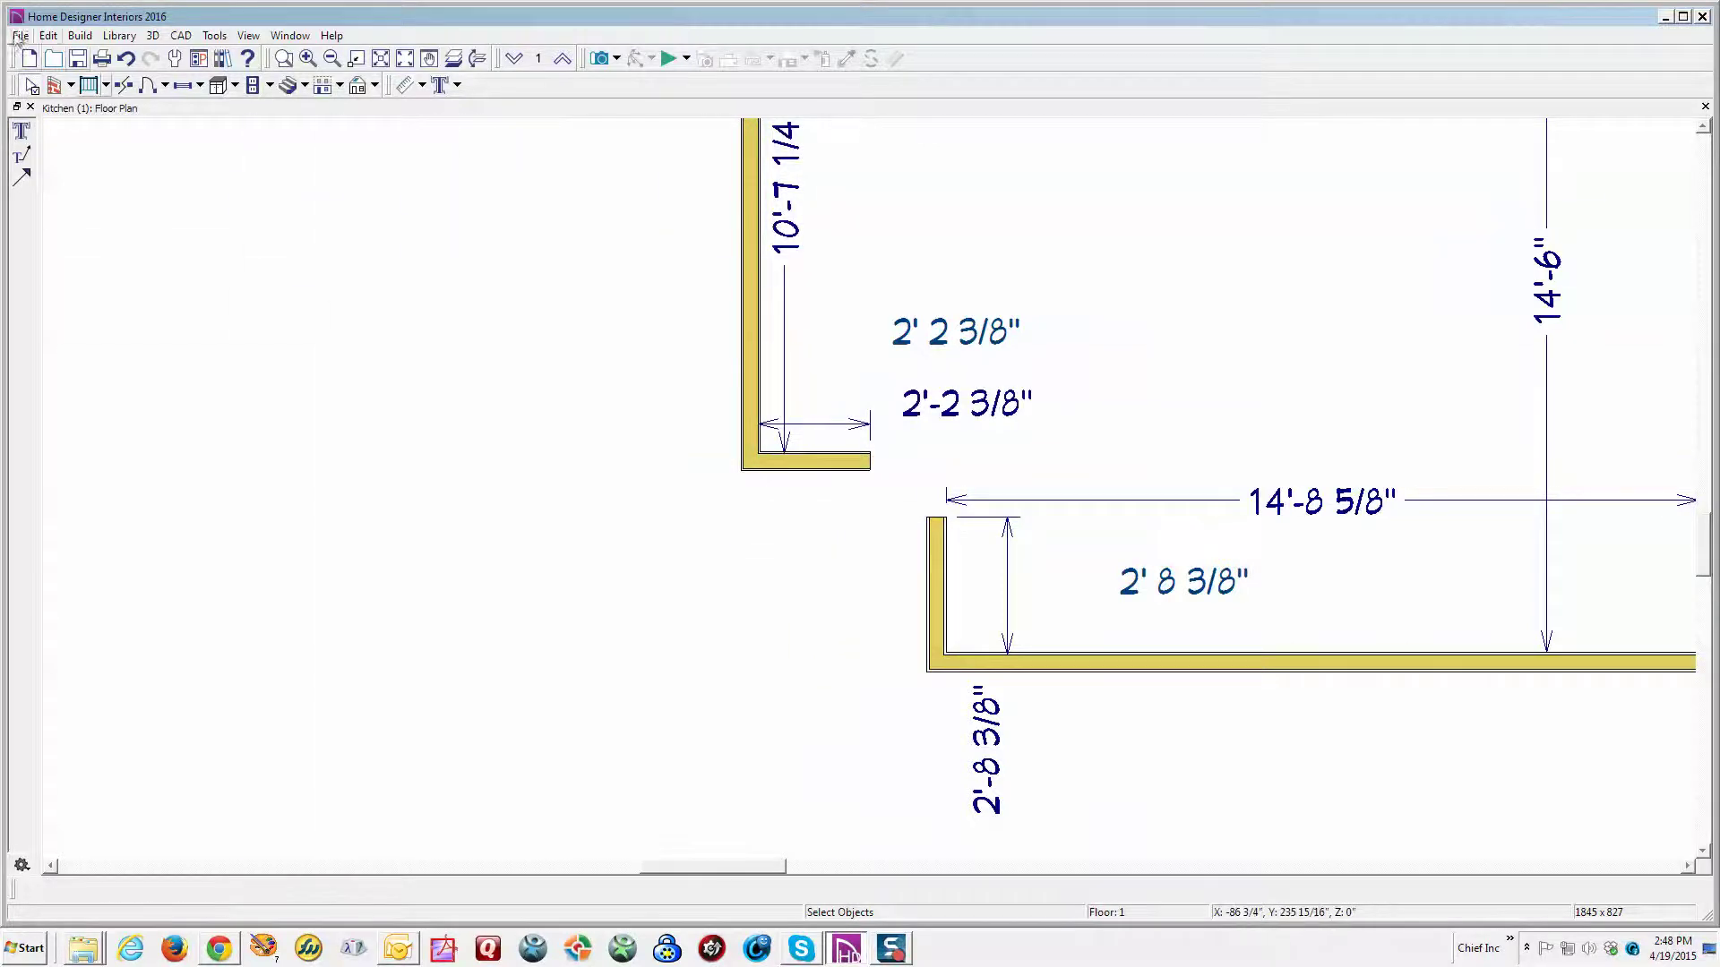
Step: In Preferences > Appearance, switch toolbars from Drop Down to Child Tool Palette and apply
click(48, 36)
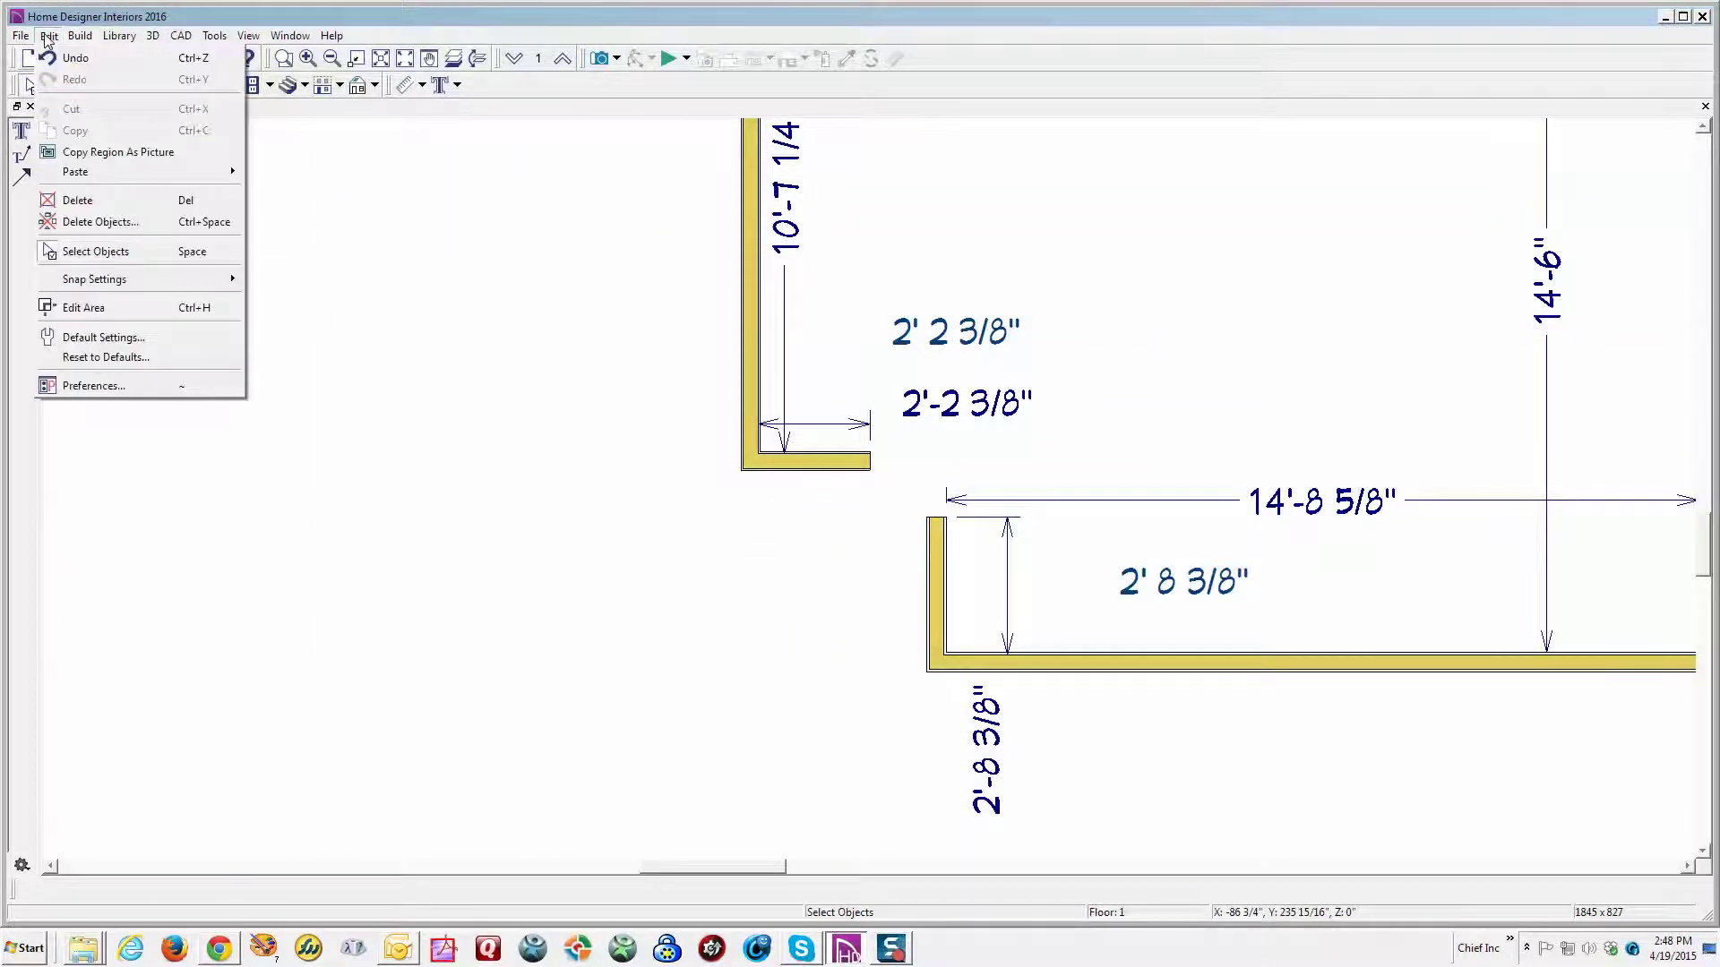
click(94, 386)
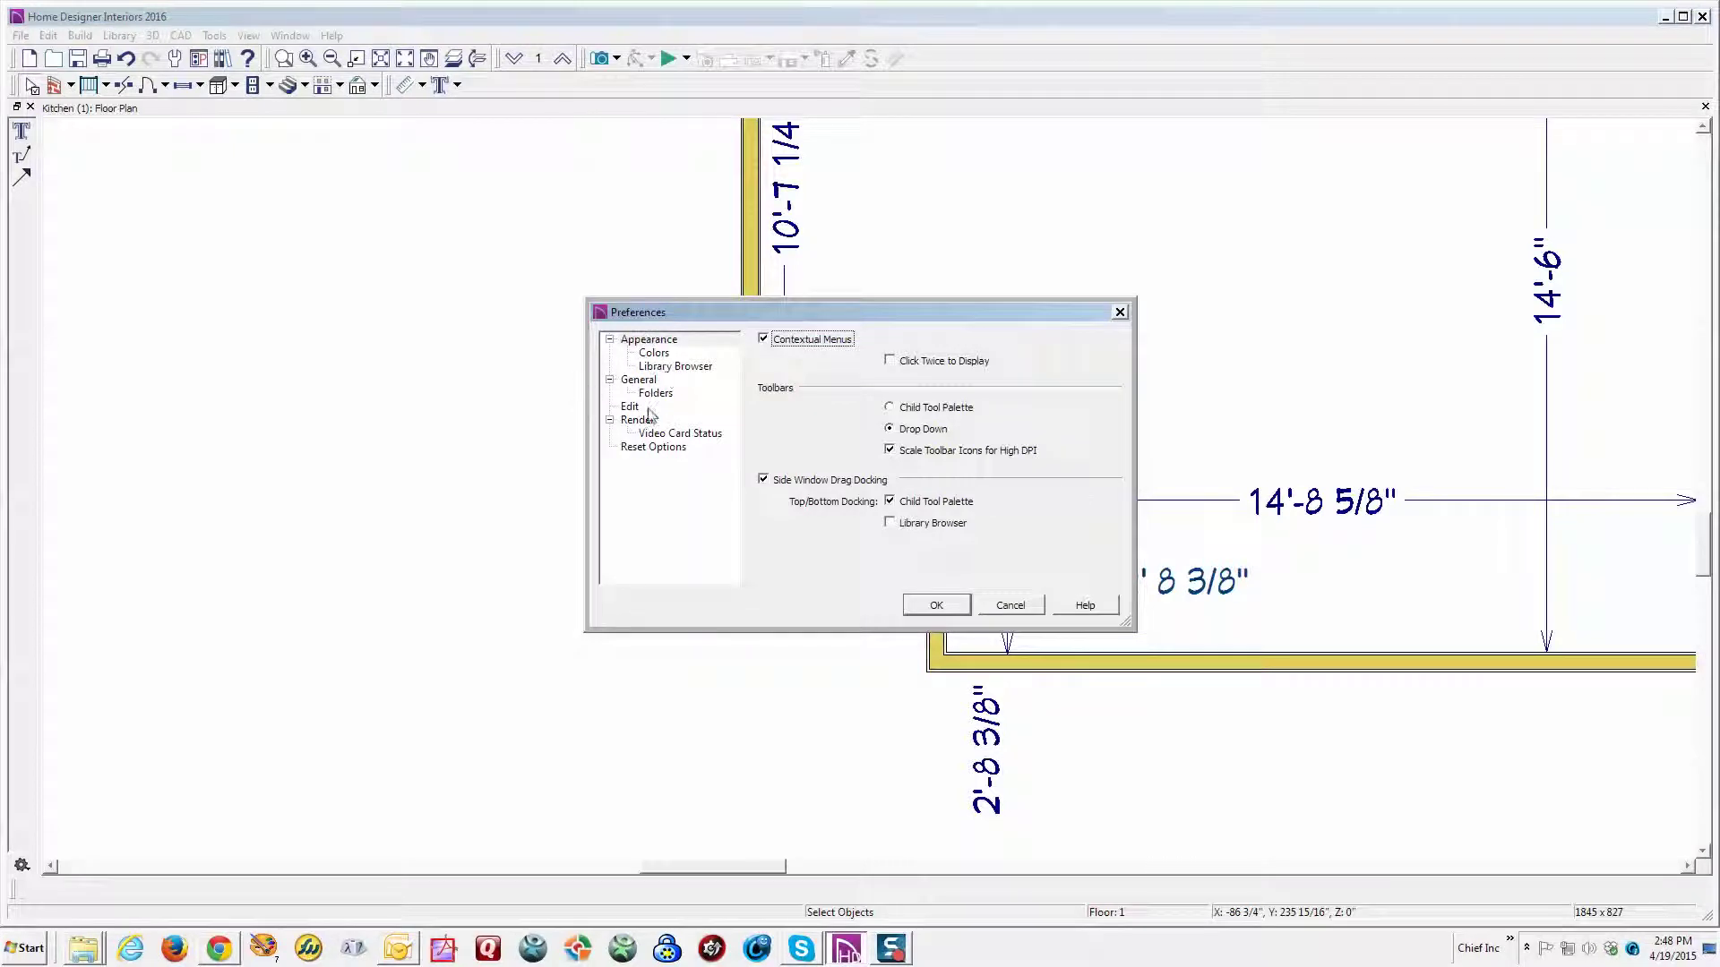
click(650, 344)
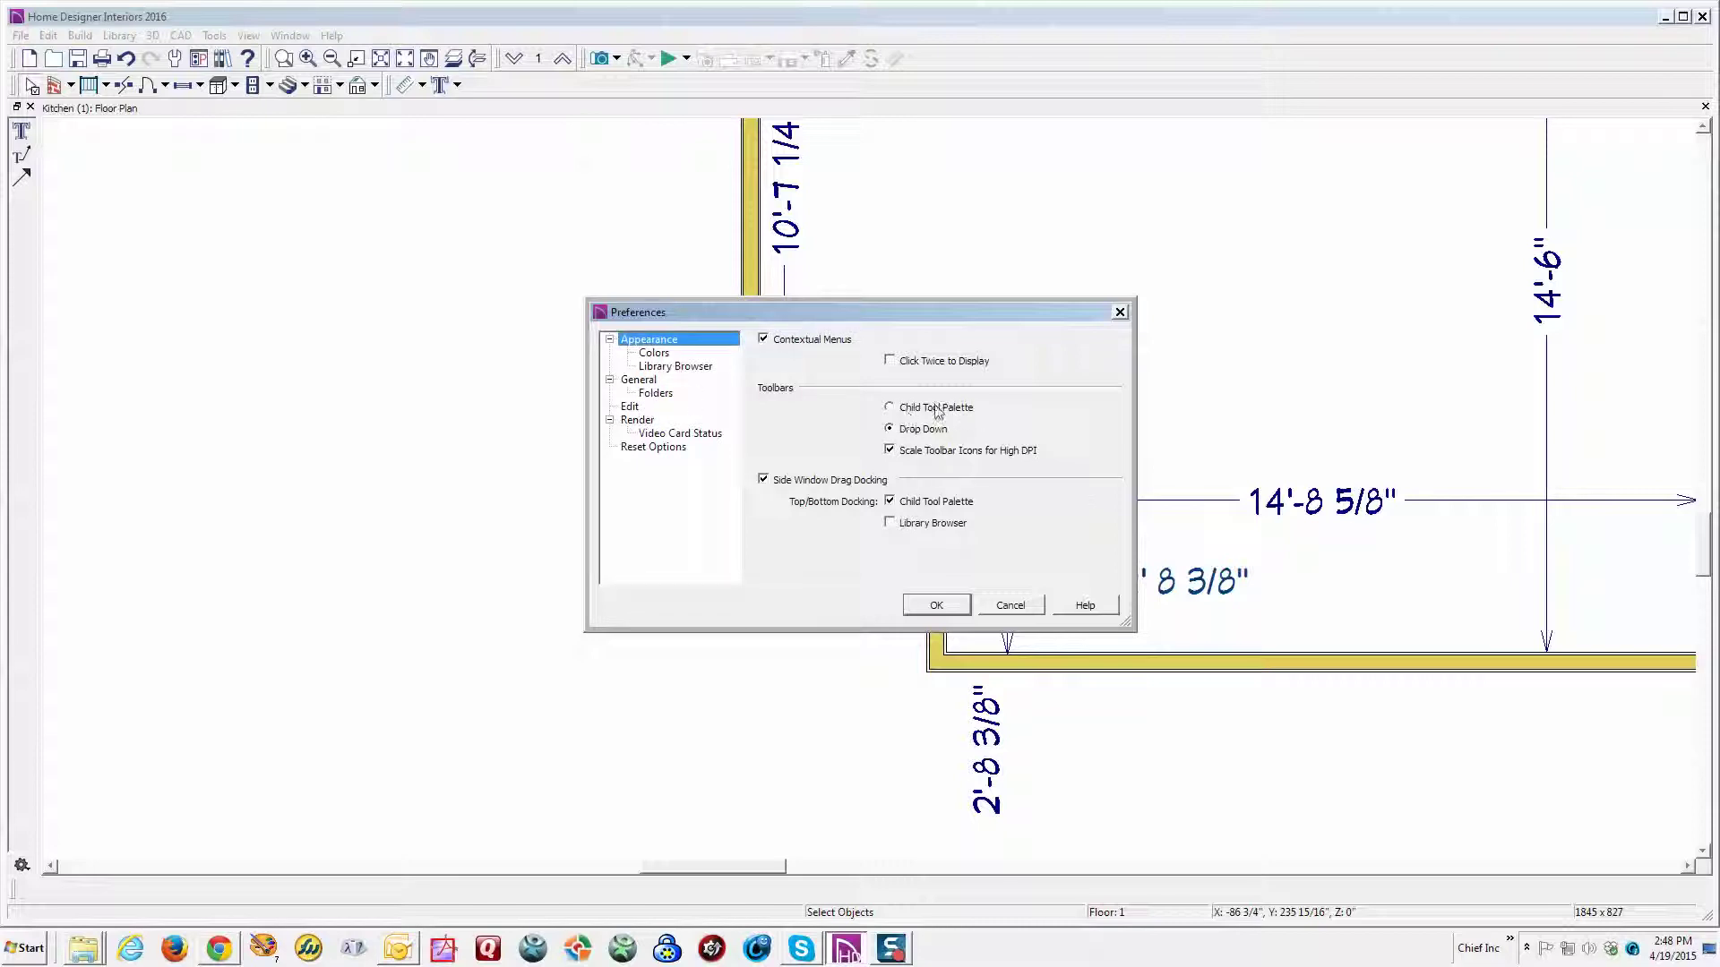
click(889, 407)
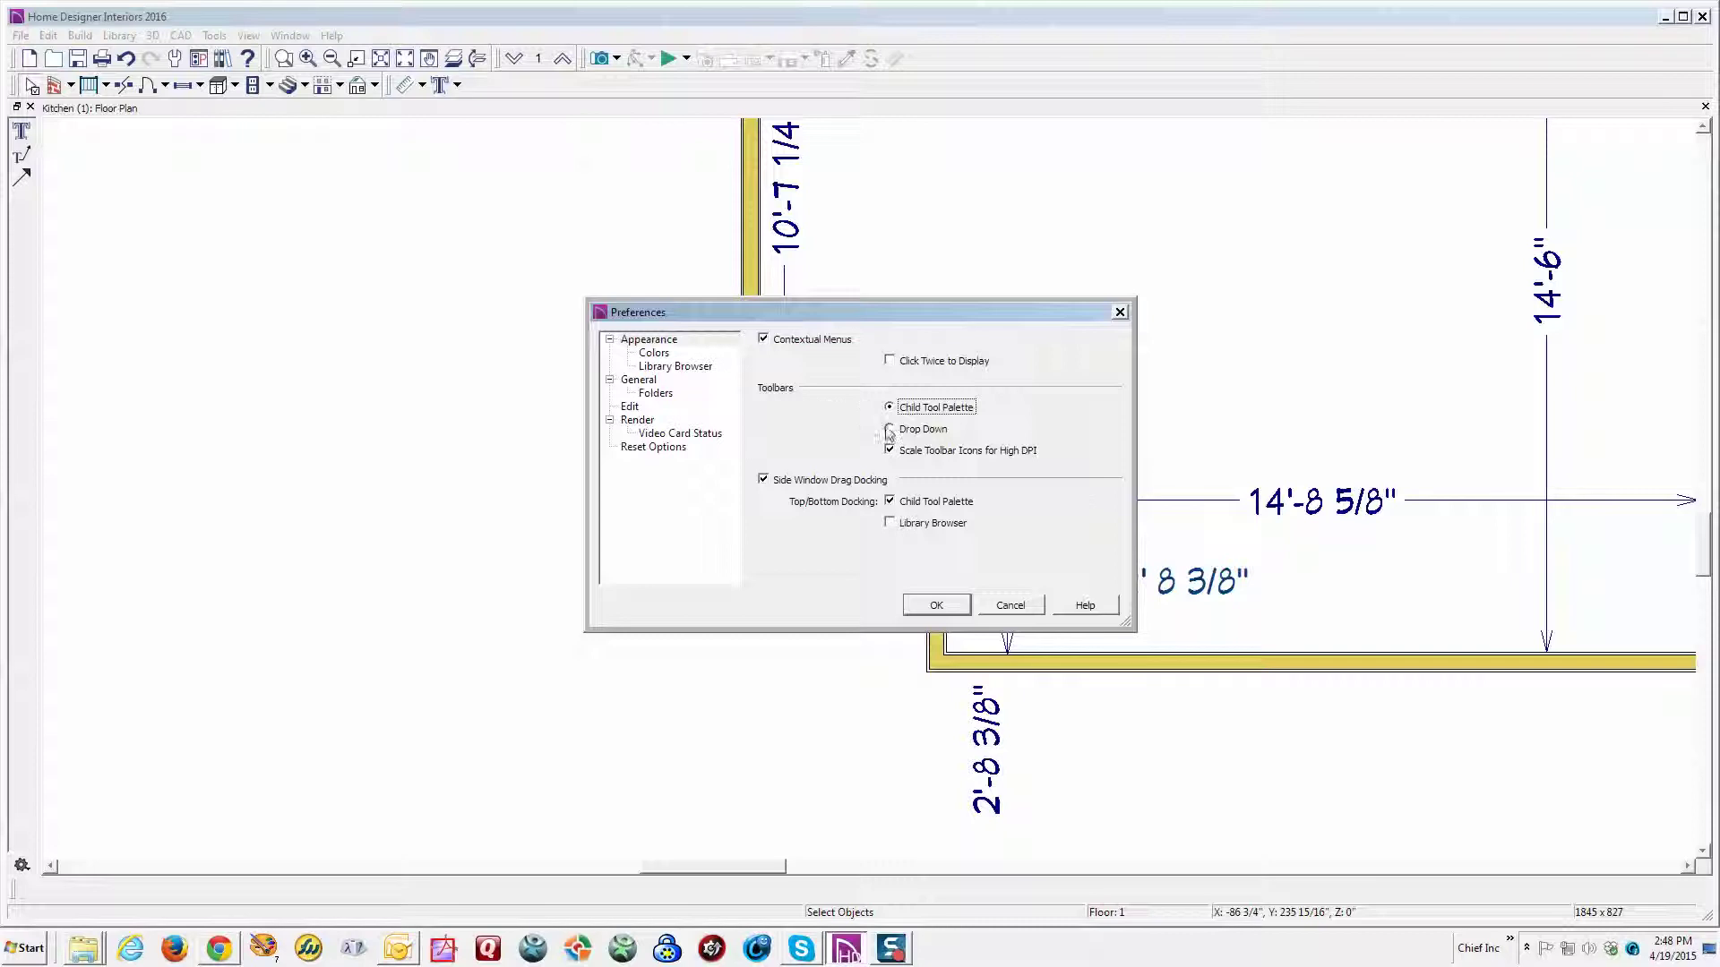
click(657, 371)
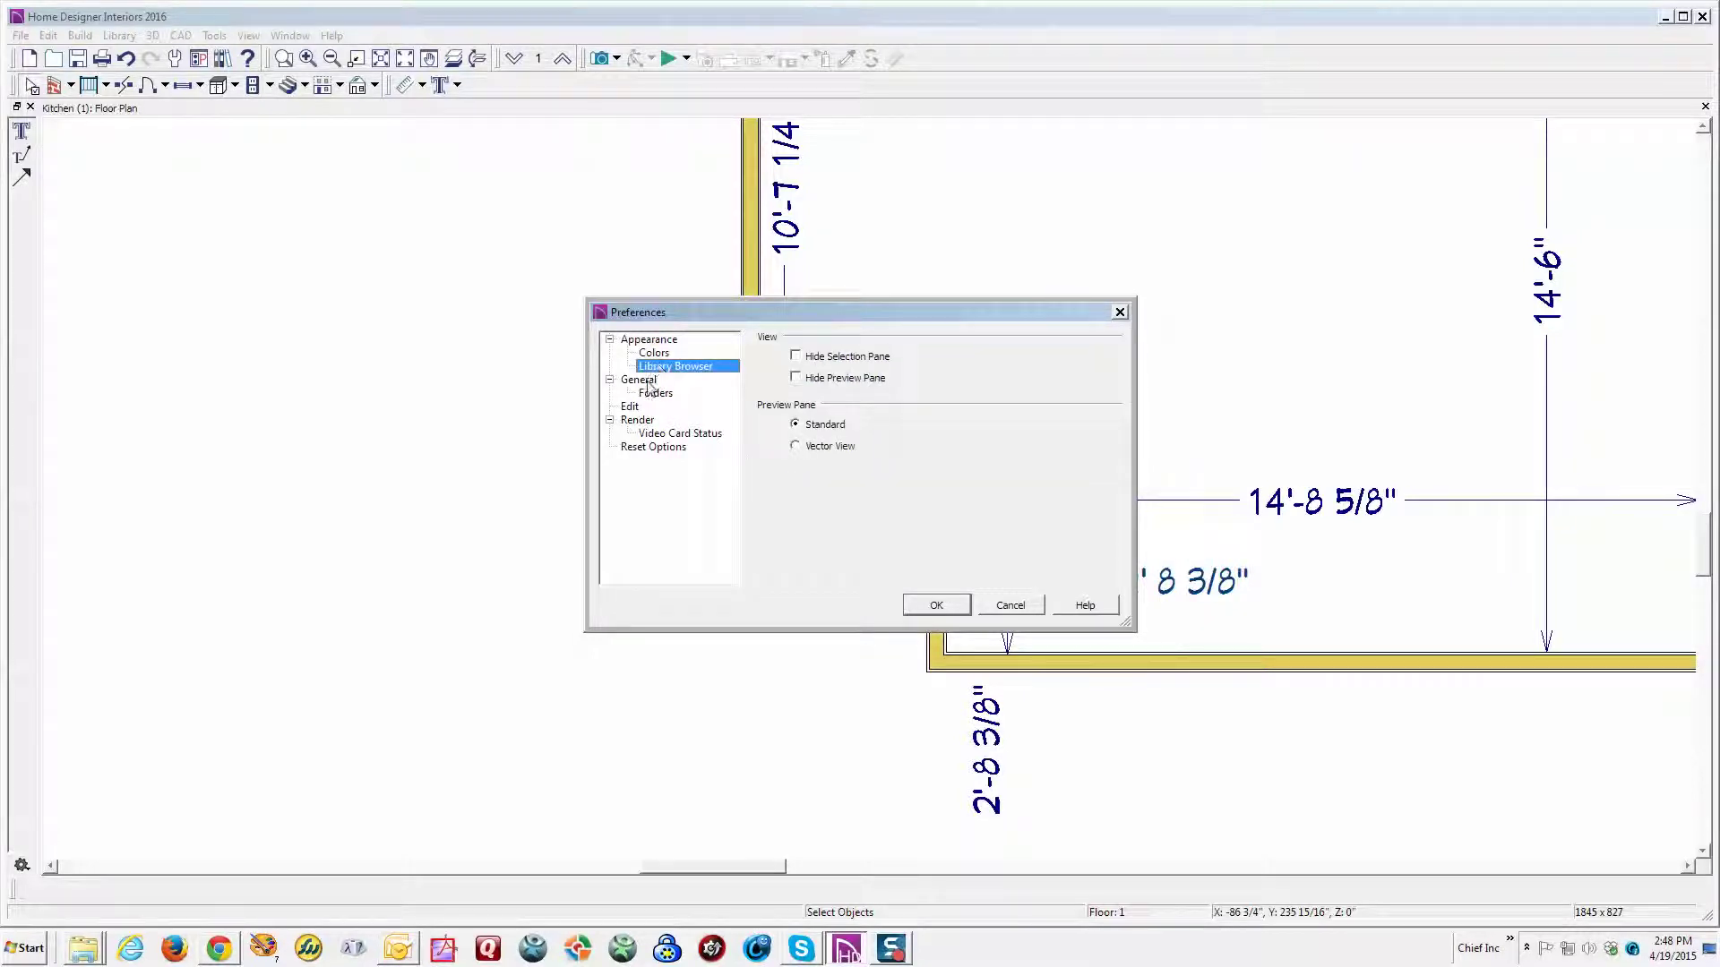
click(643, 381)
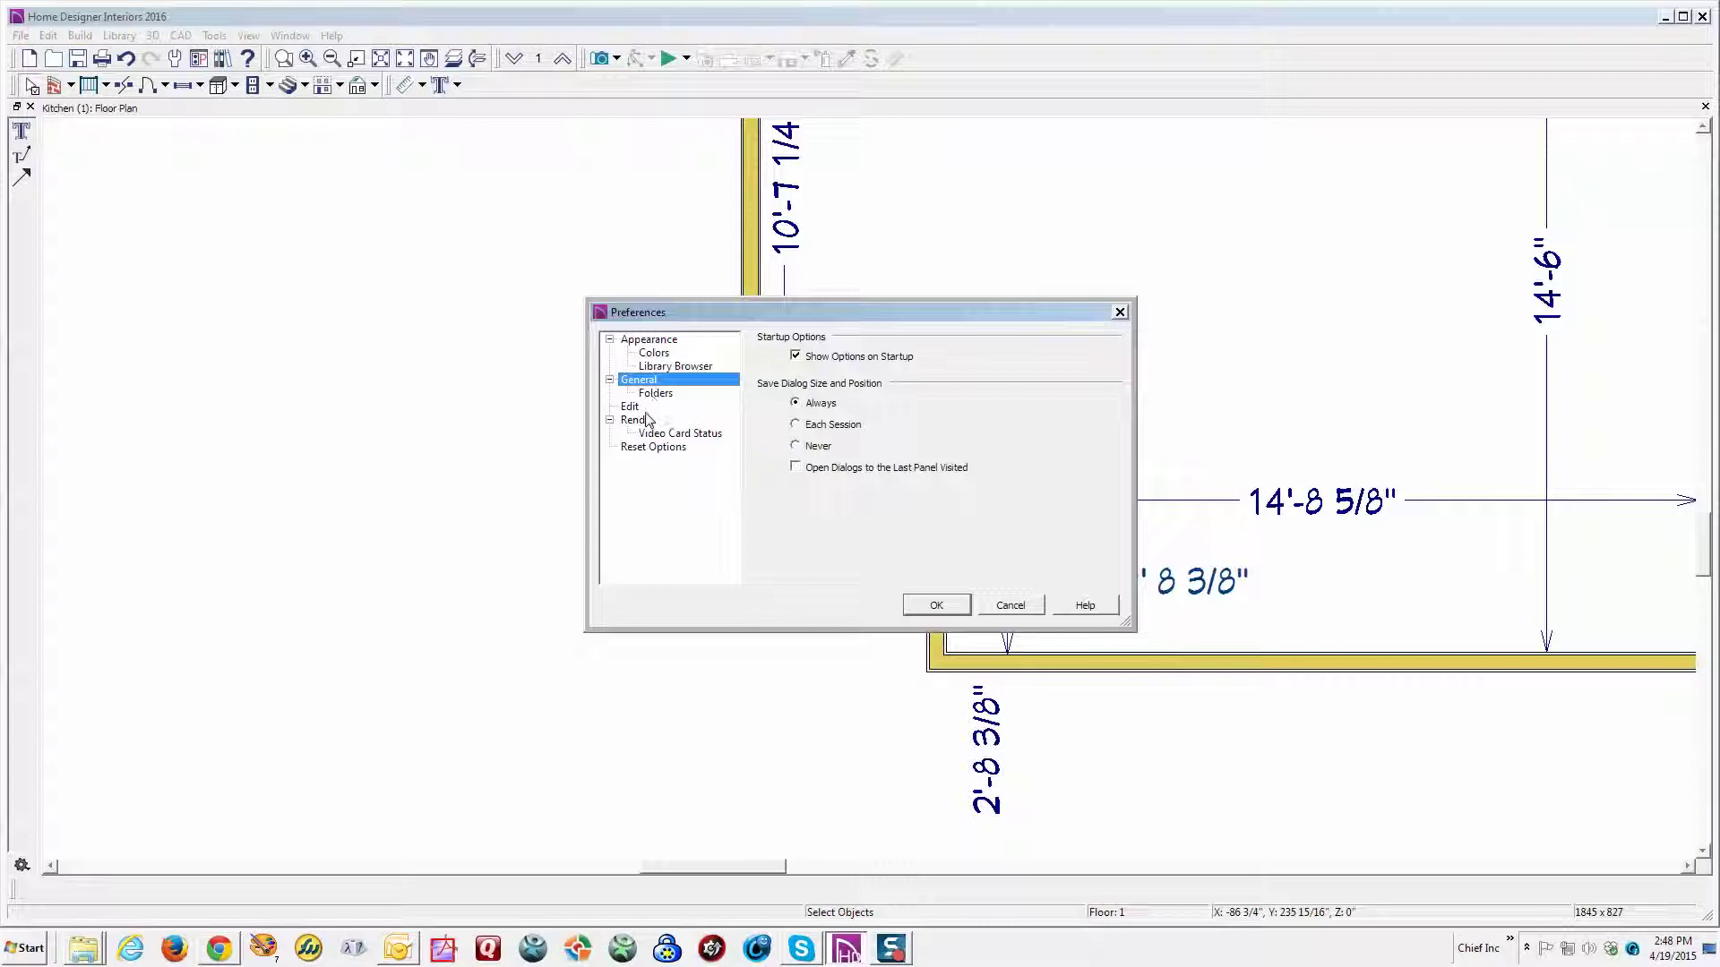
click(936, 606)
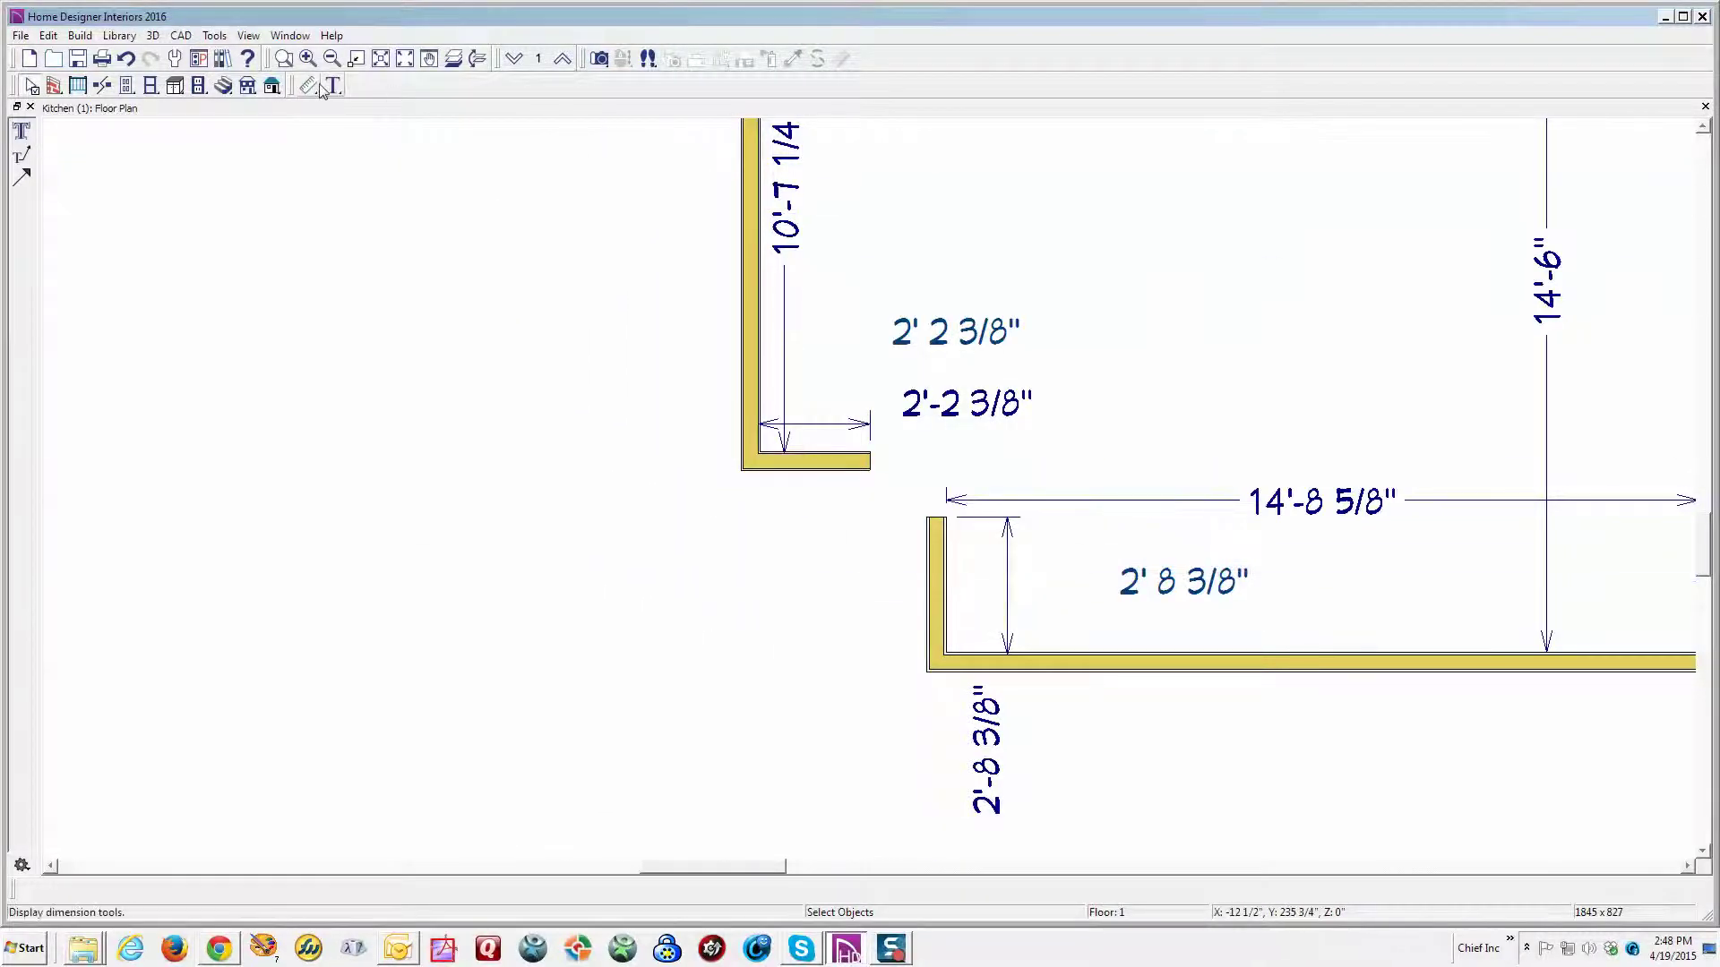
Step: Draw a straight interior wall diagonally from the upper wall's end to the lower corner
click(53, 86)
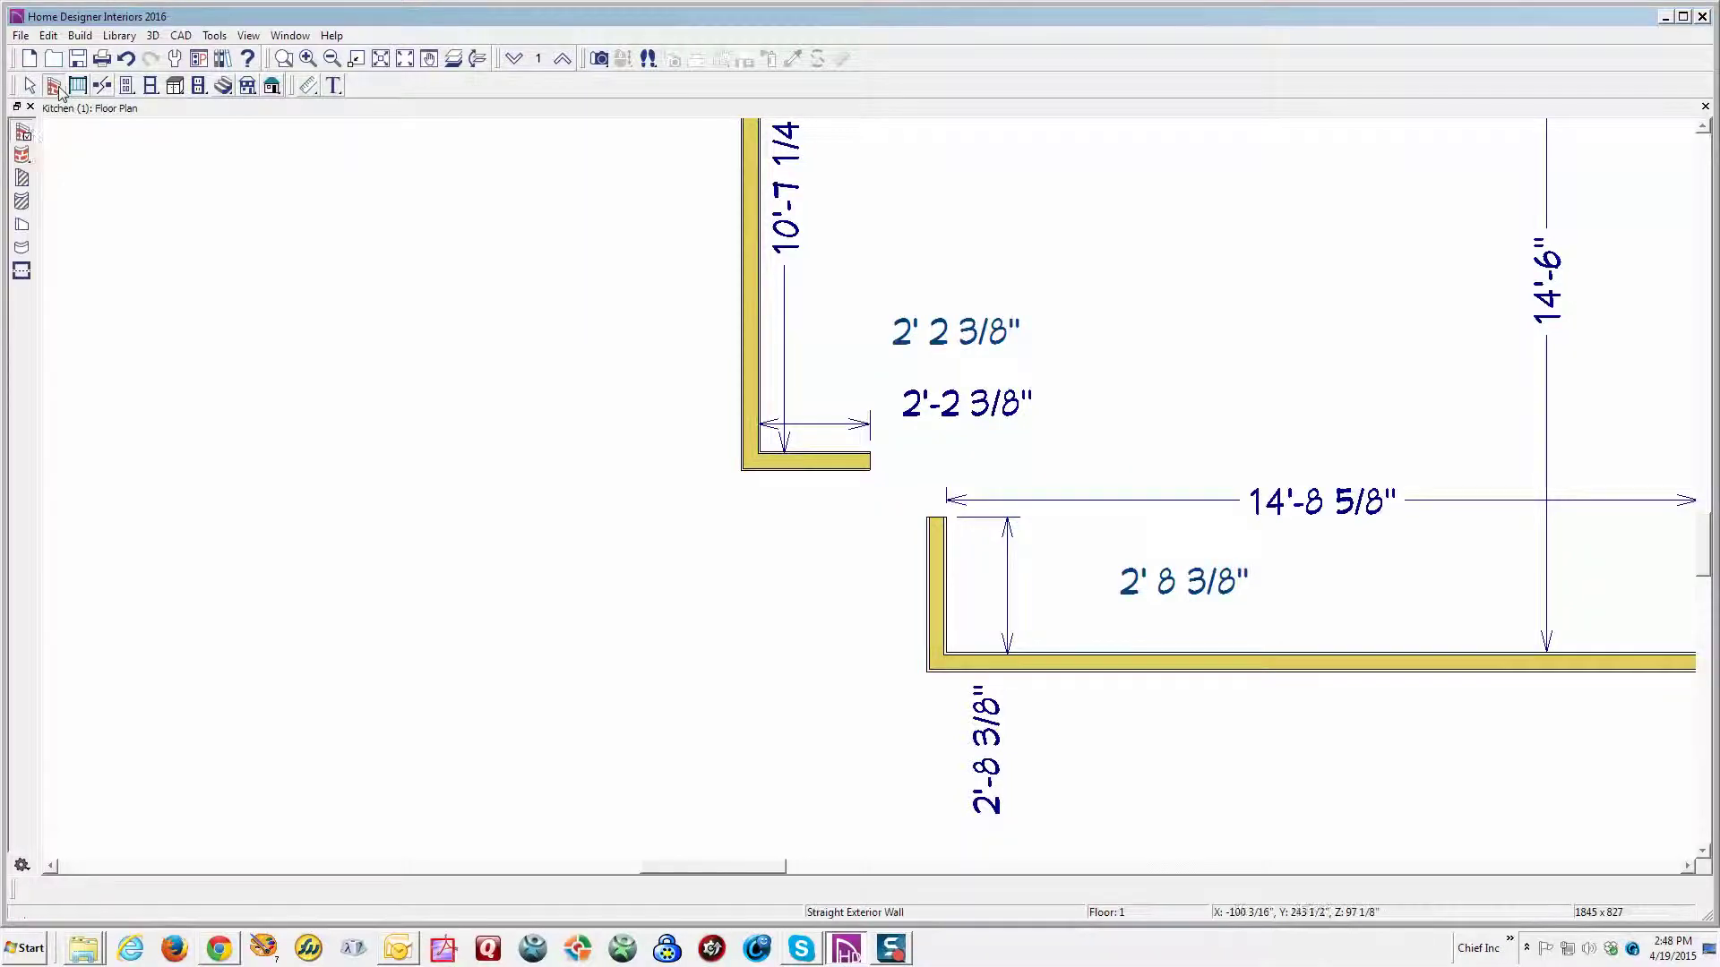
click(23, 179)
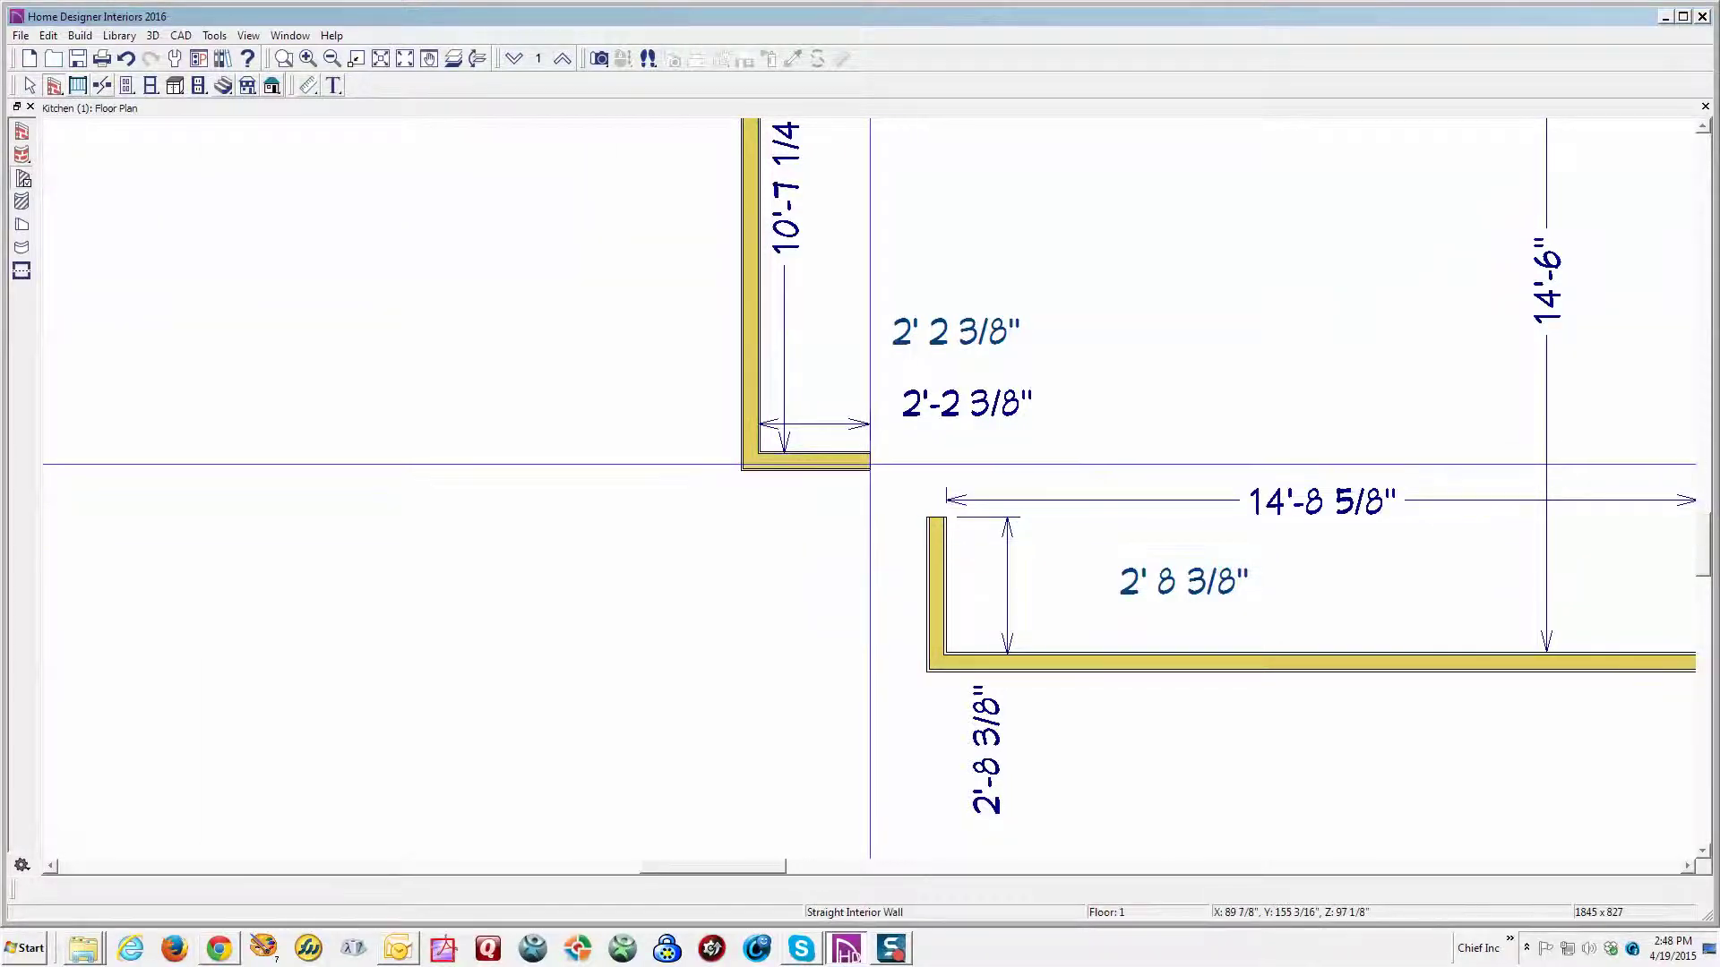
drag(869, 467, 924, 517)
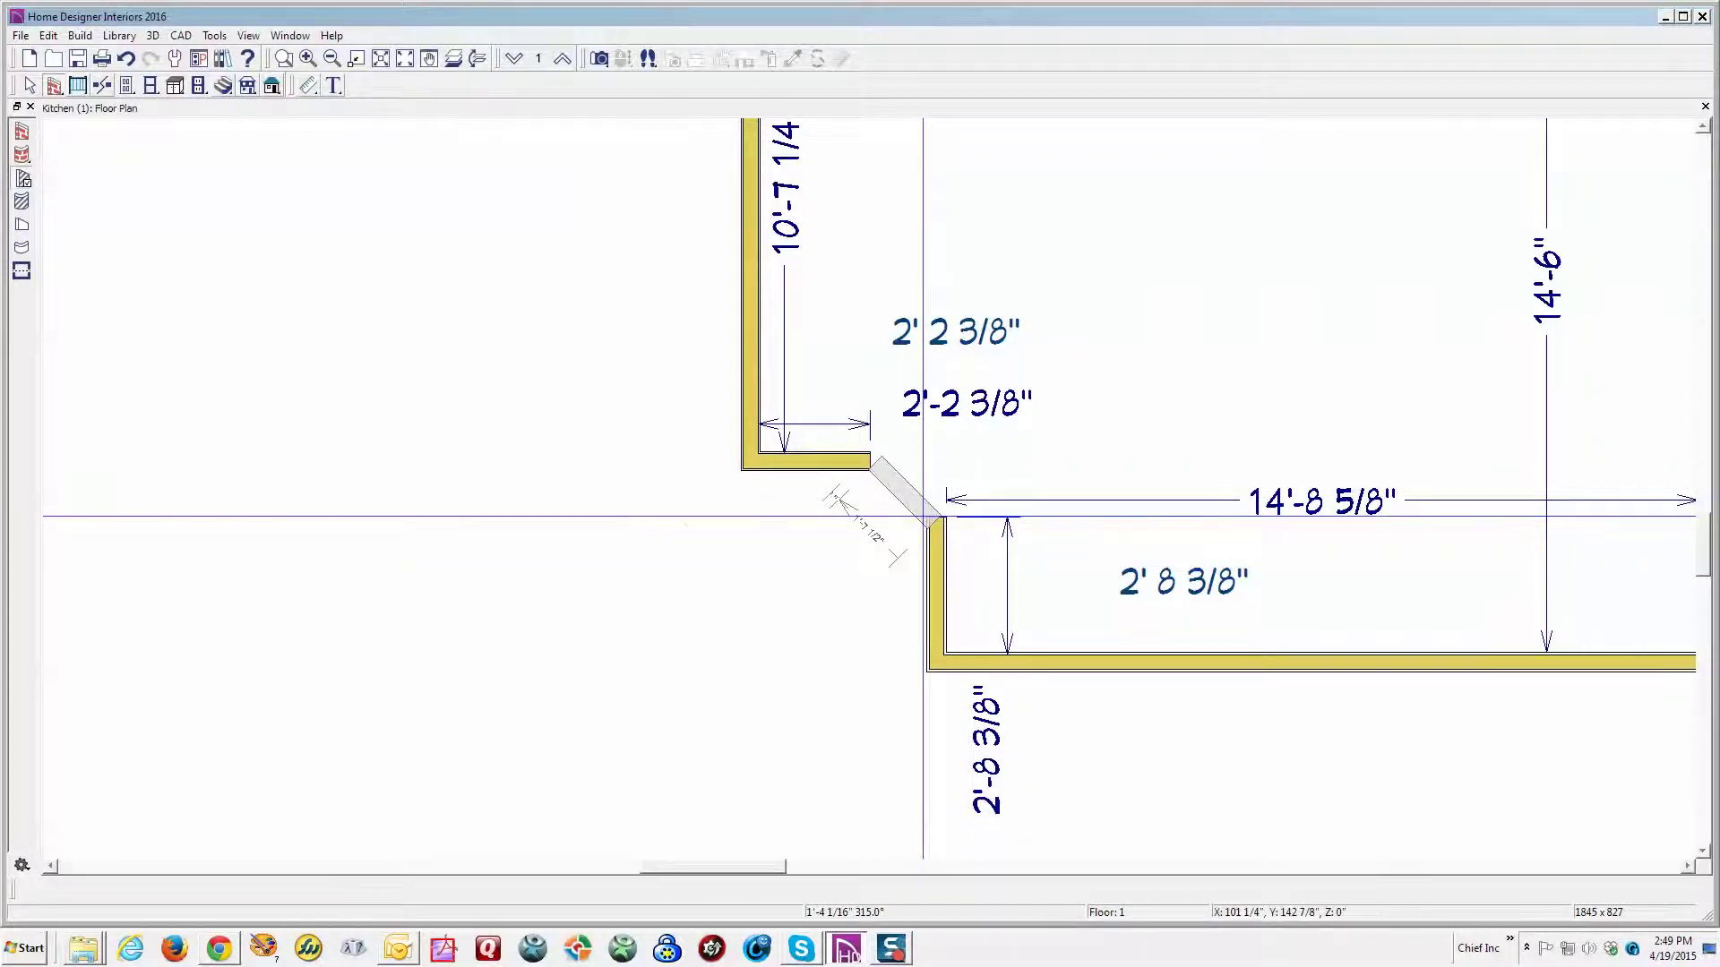
drag(923, 517, 926, 519)
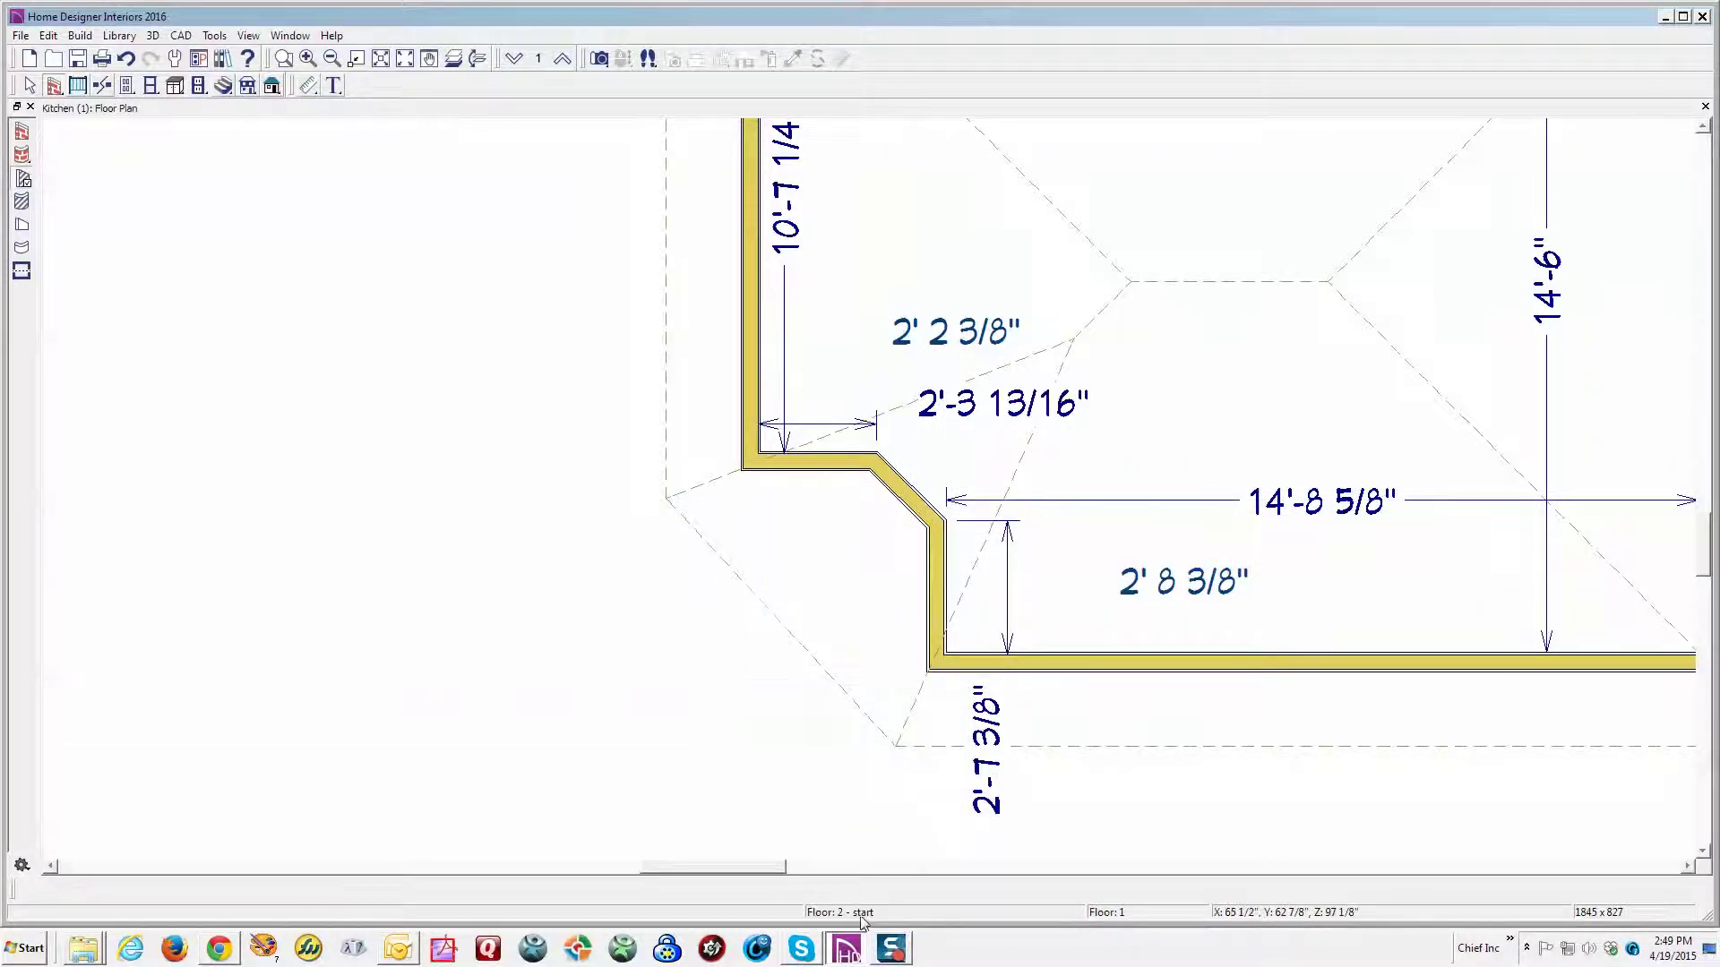
key(space)
click(902, 490)
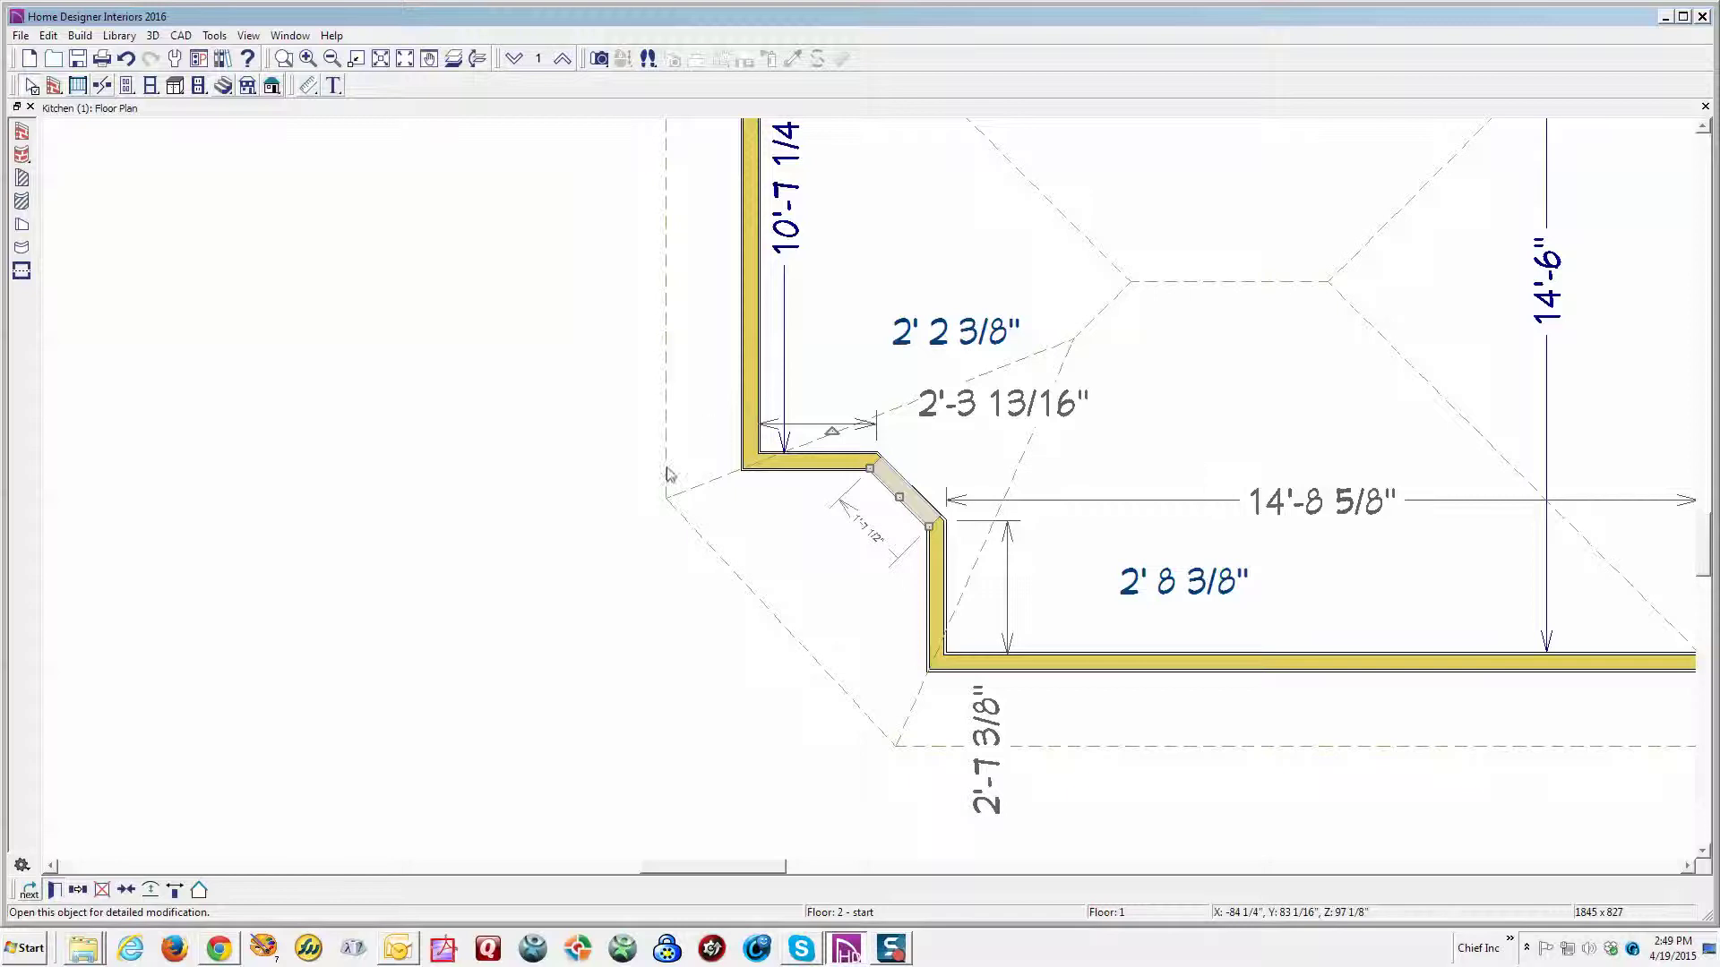
double_click(926, 497)
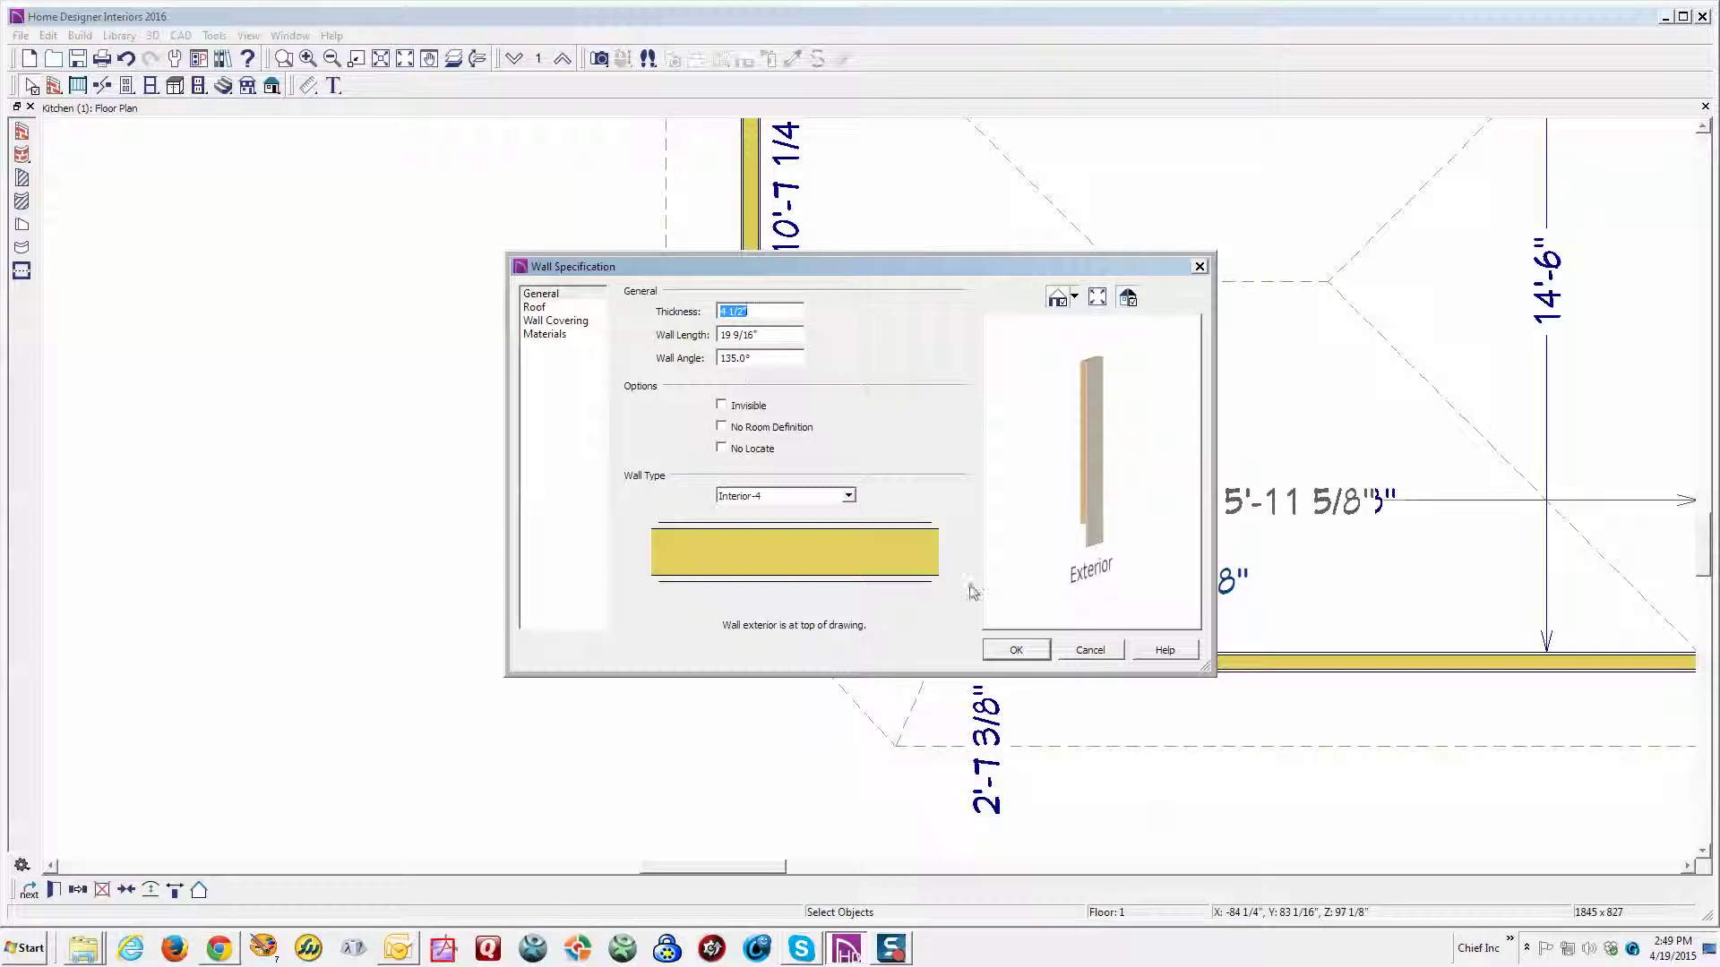
click(1015, 648)
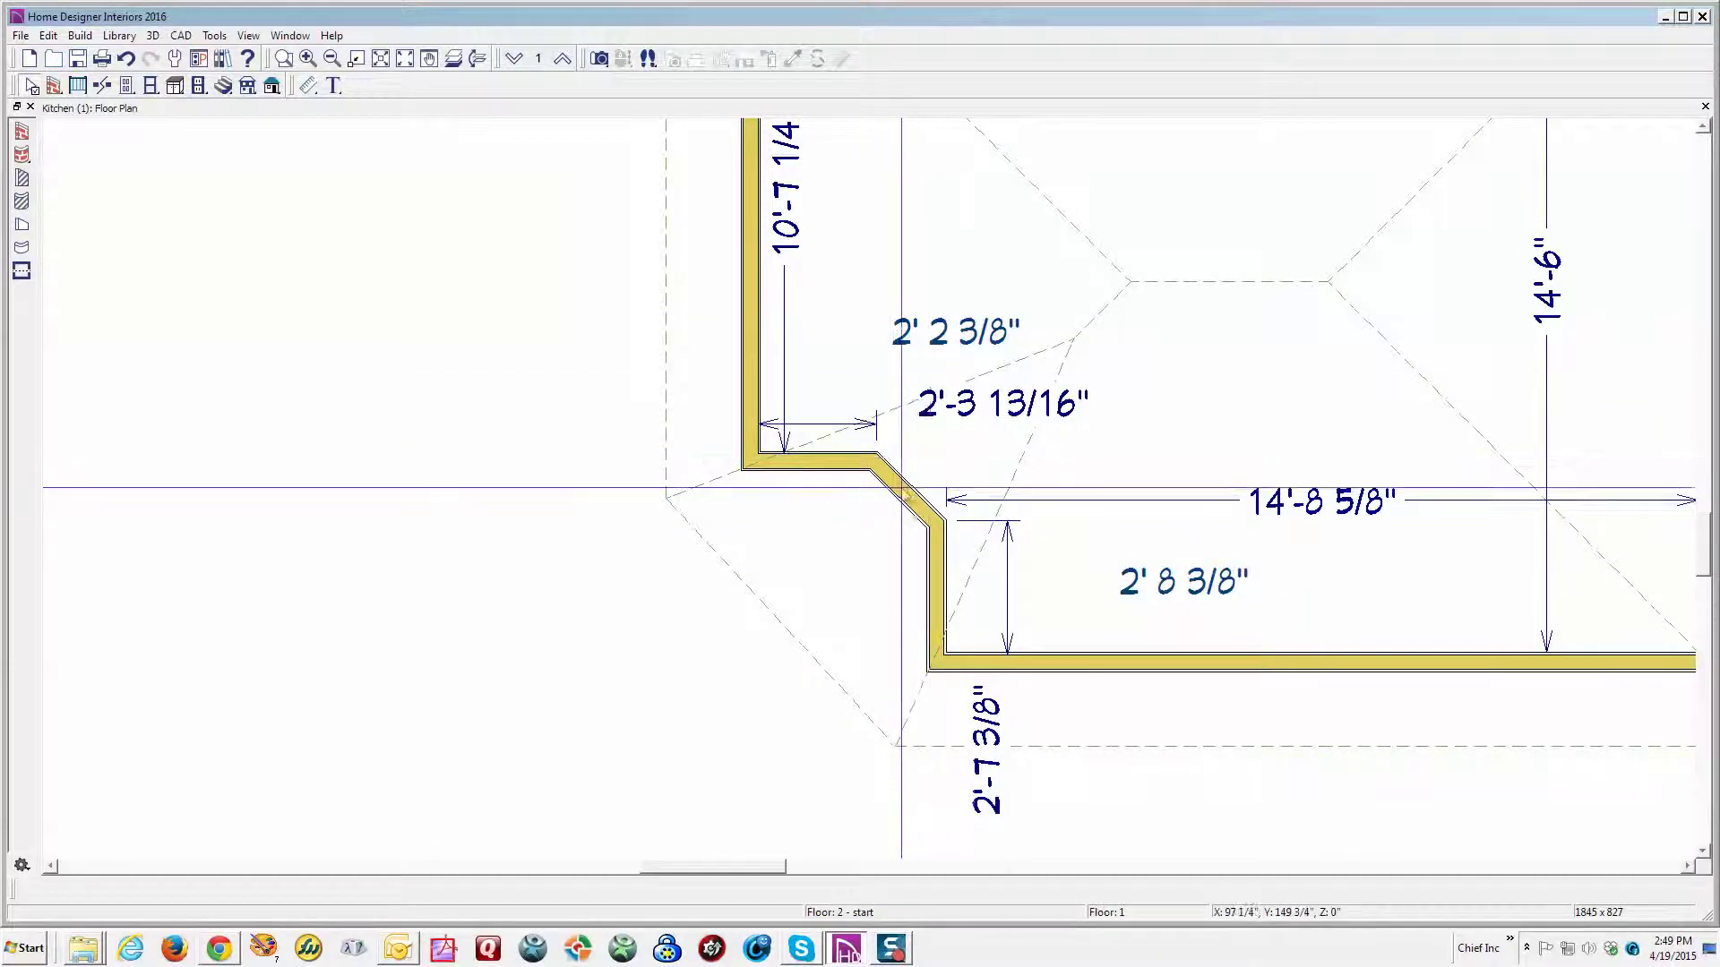
Step: Change the angled wall's 2'-3 13/16" horizontal offset dimension to 2' 2 3/8"
click(904, 495)
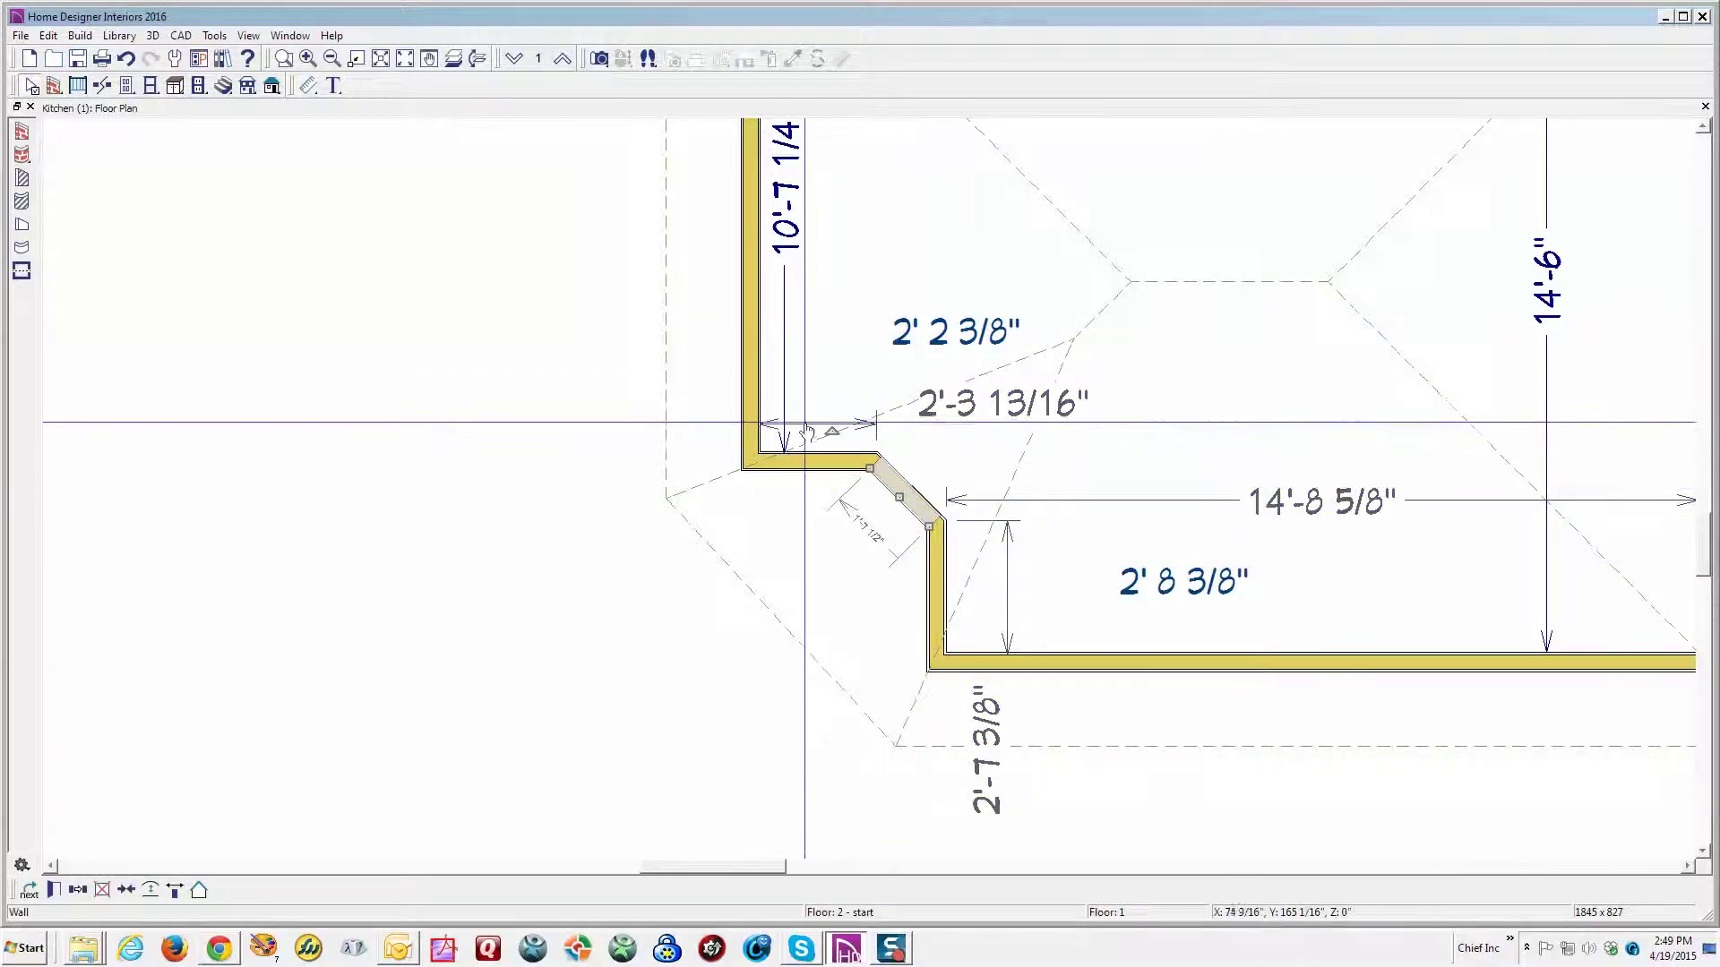
click(956, 404)
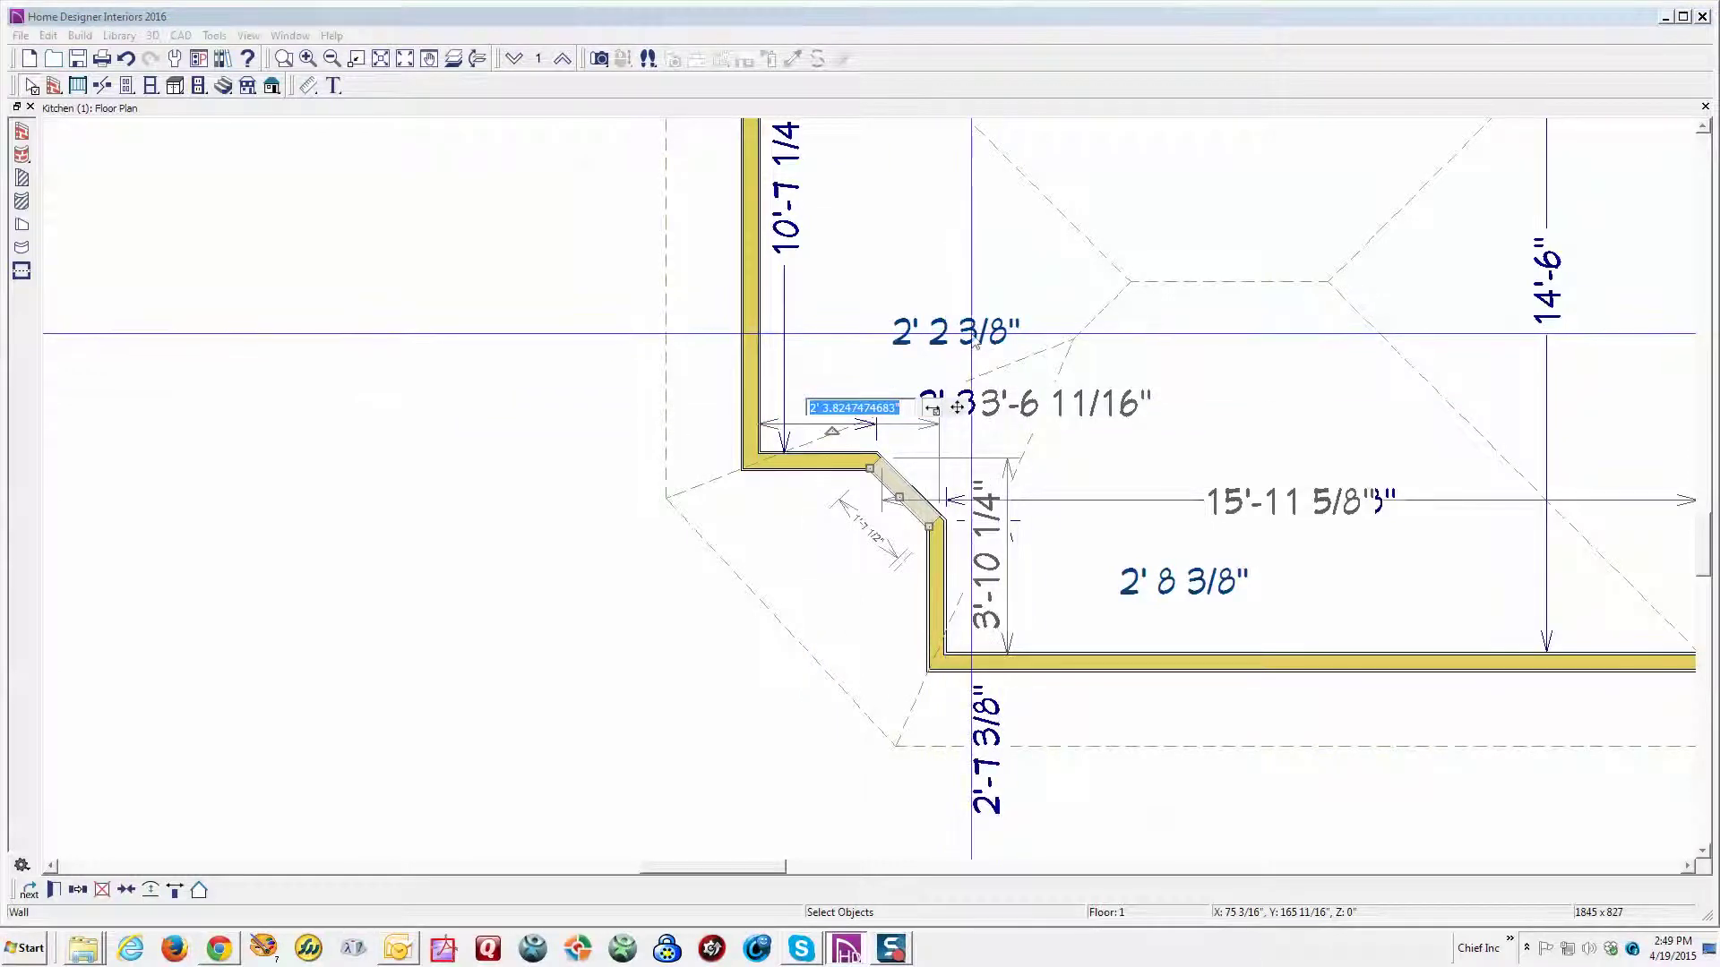
text(2)
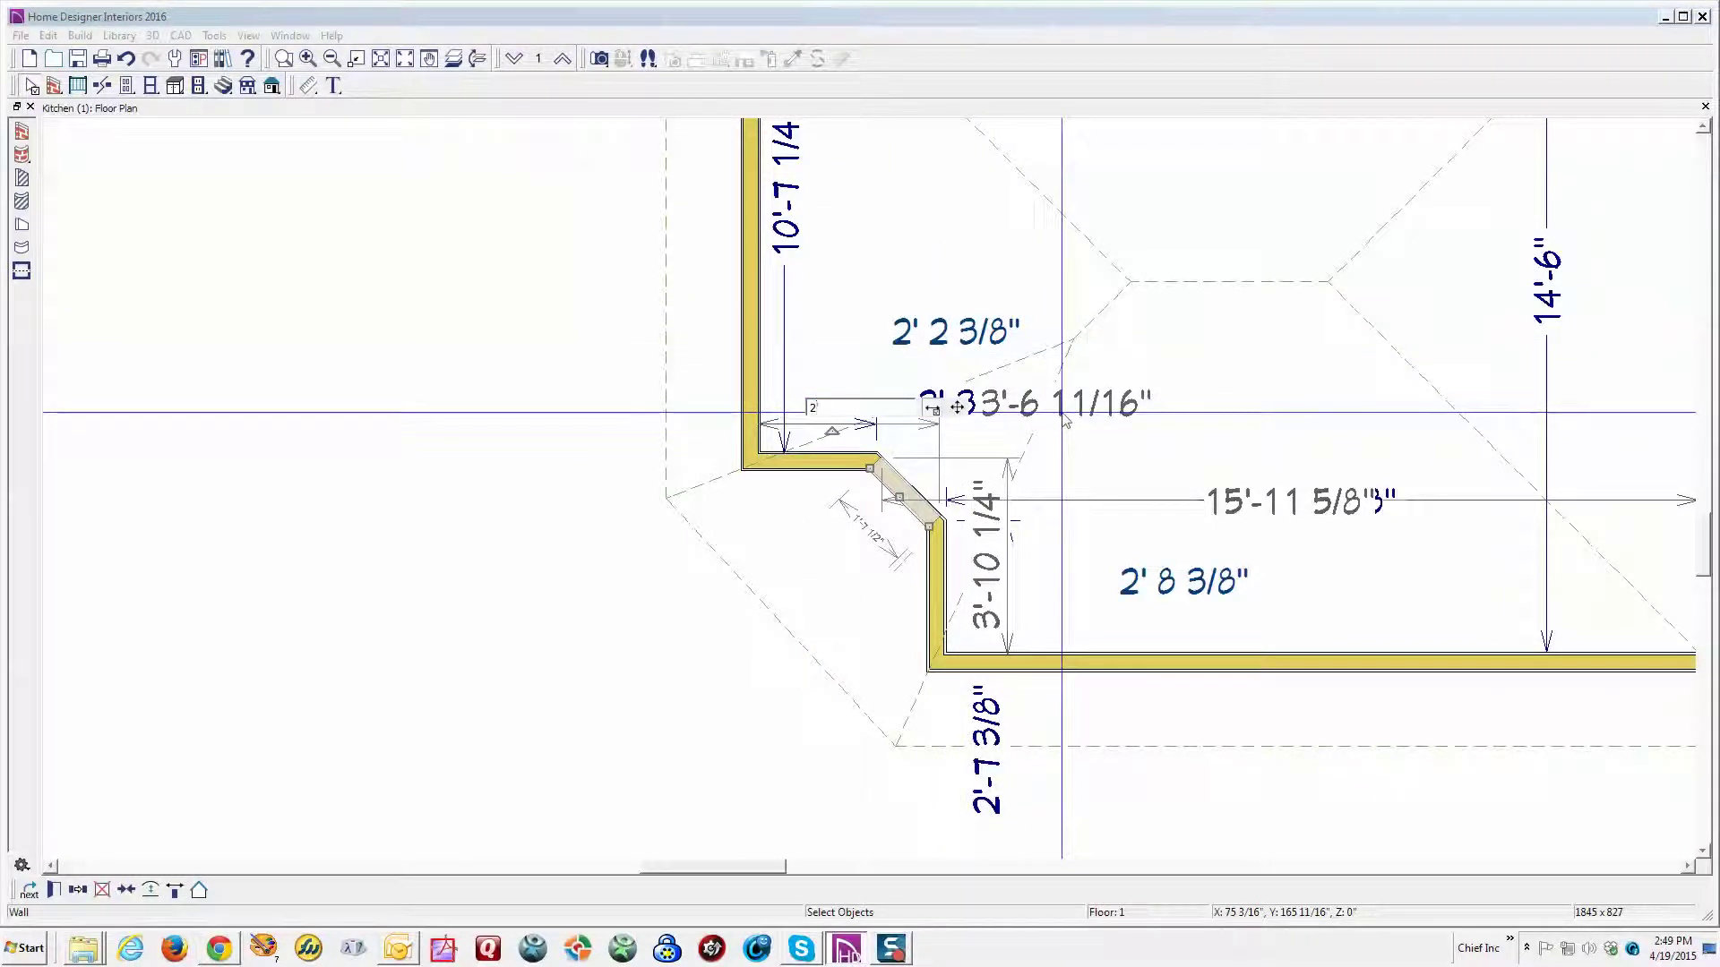
text(' 2)
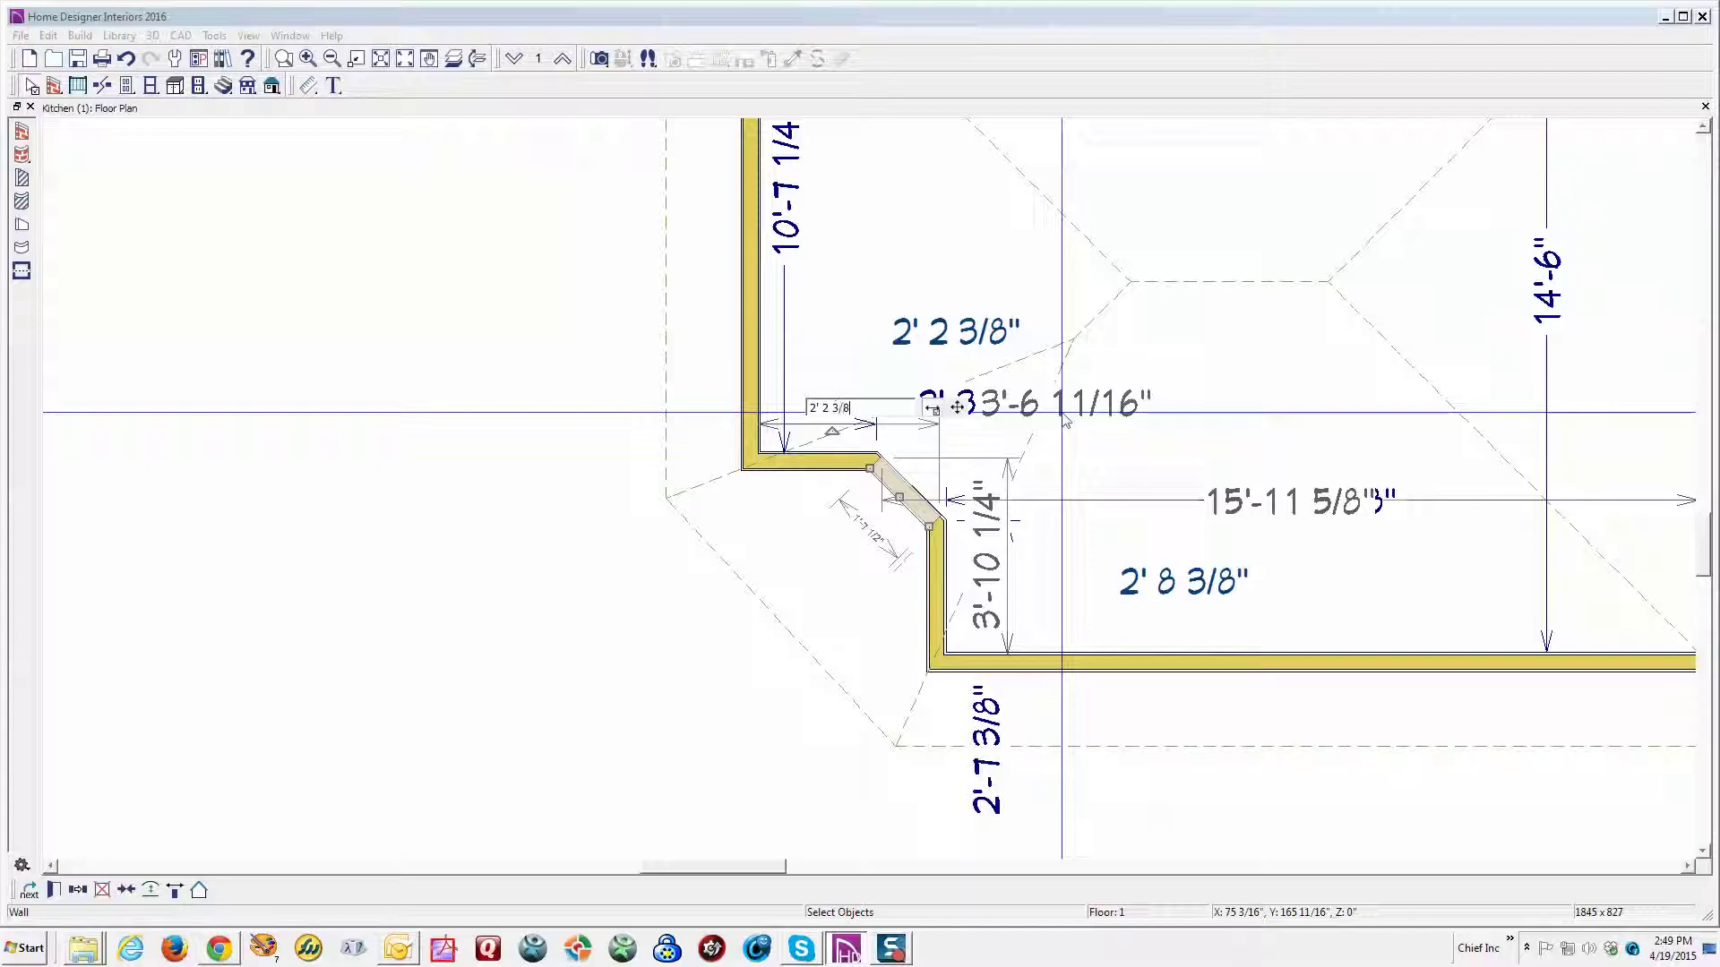
text( 3/8)
key(Return)
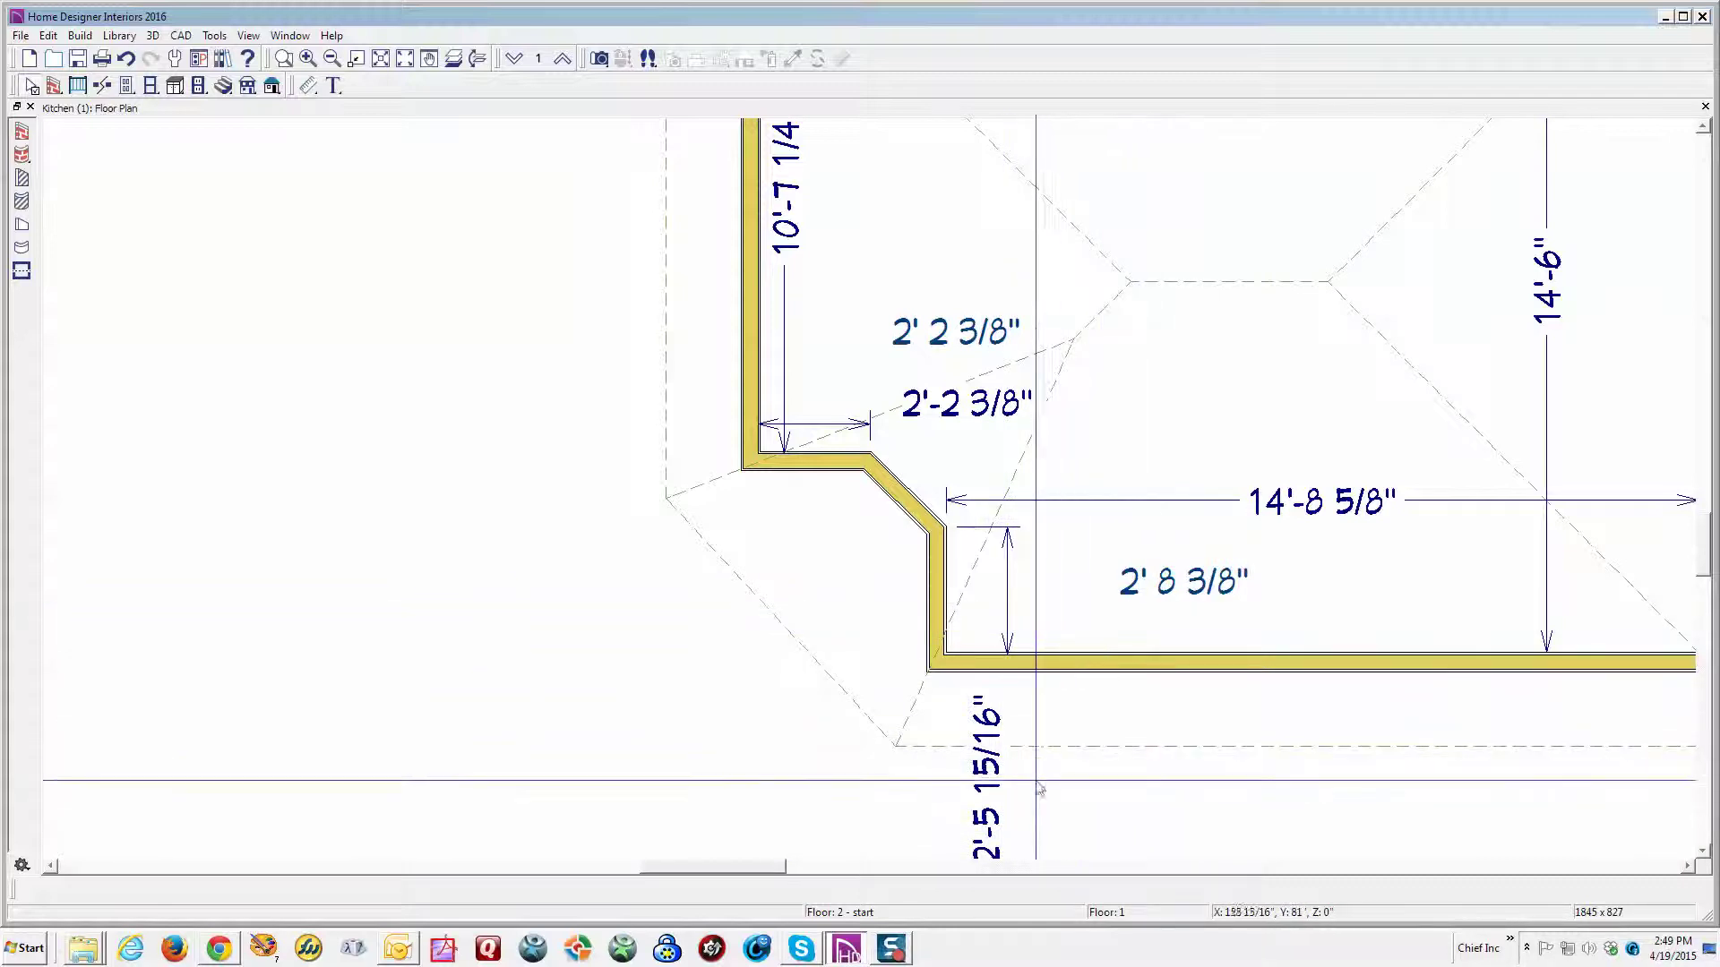
Step: Shift the 2' 8 3/8" note slightly to the left
click(1702, 850)
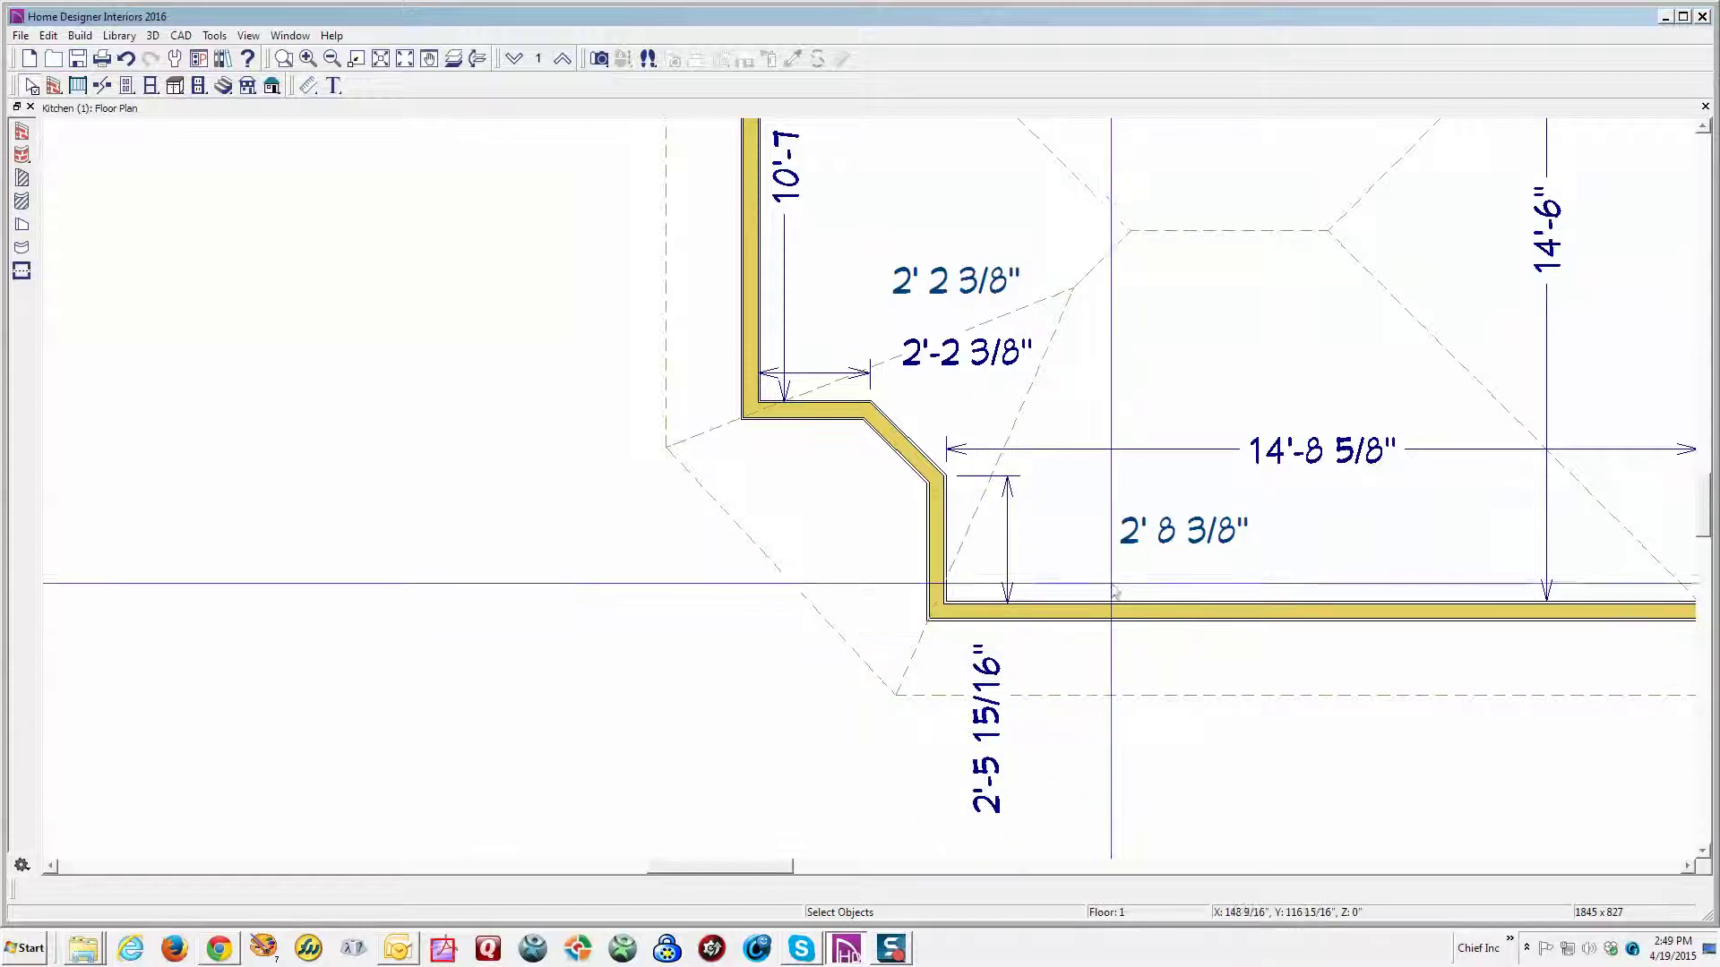
click(1181, 538)
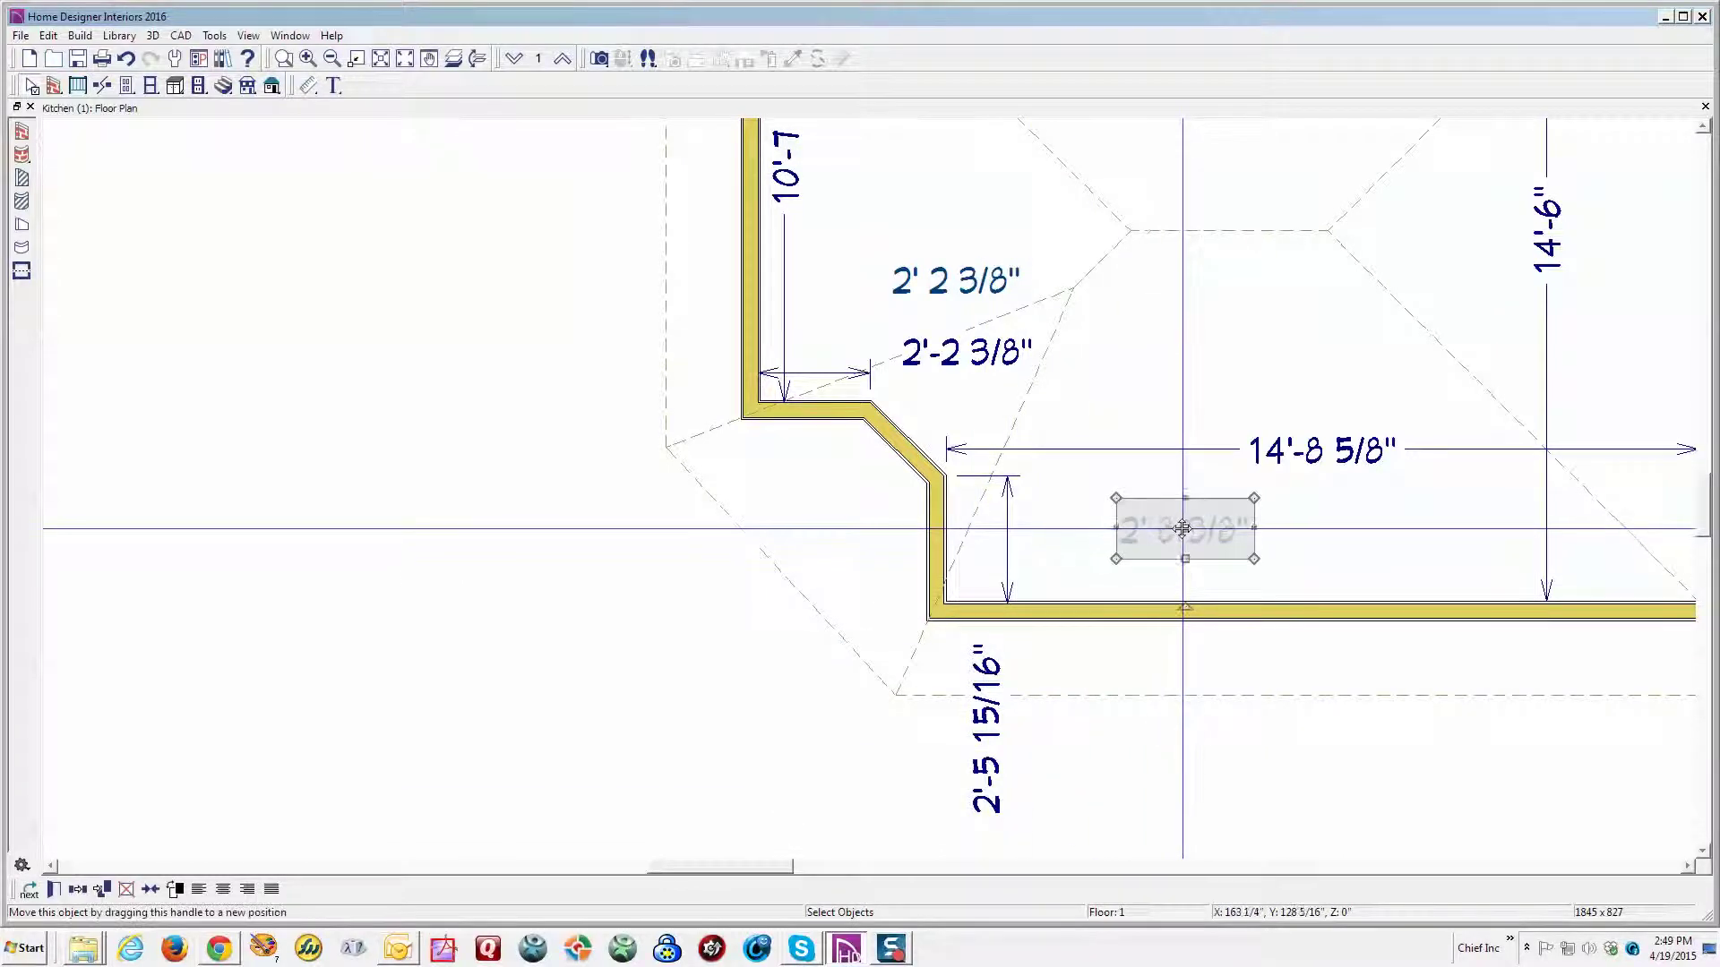
drag(1182, 528, 1133, 527)
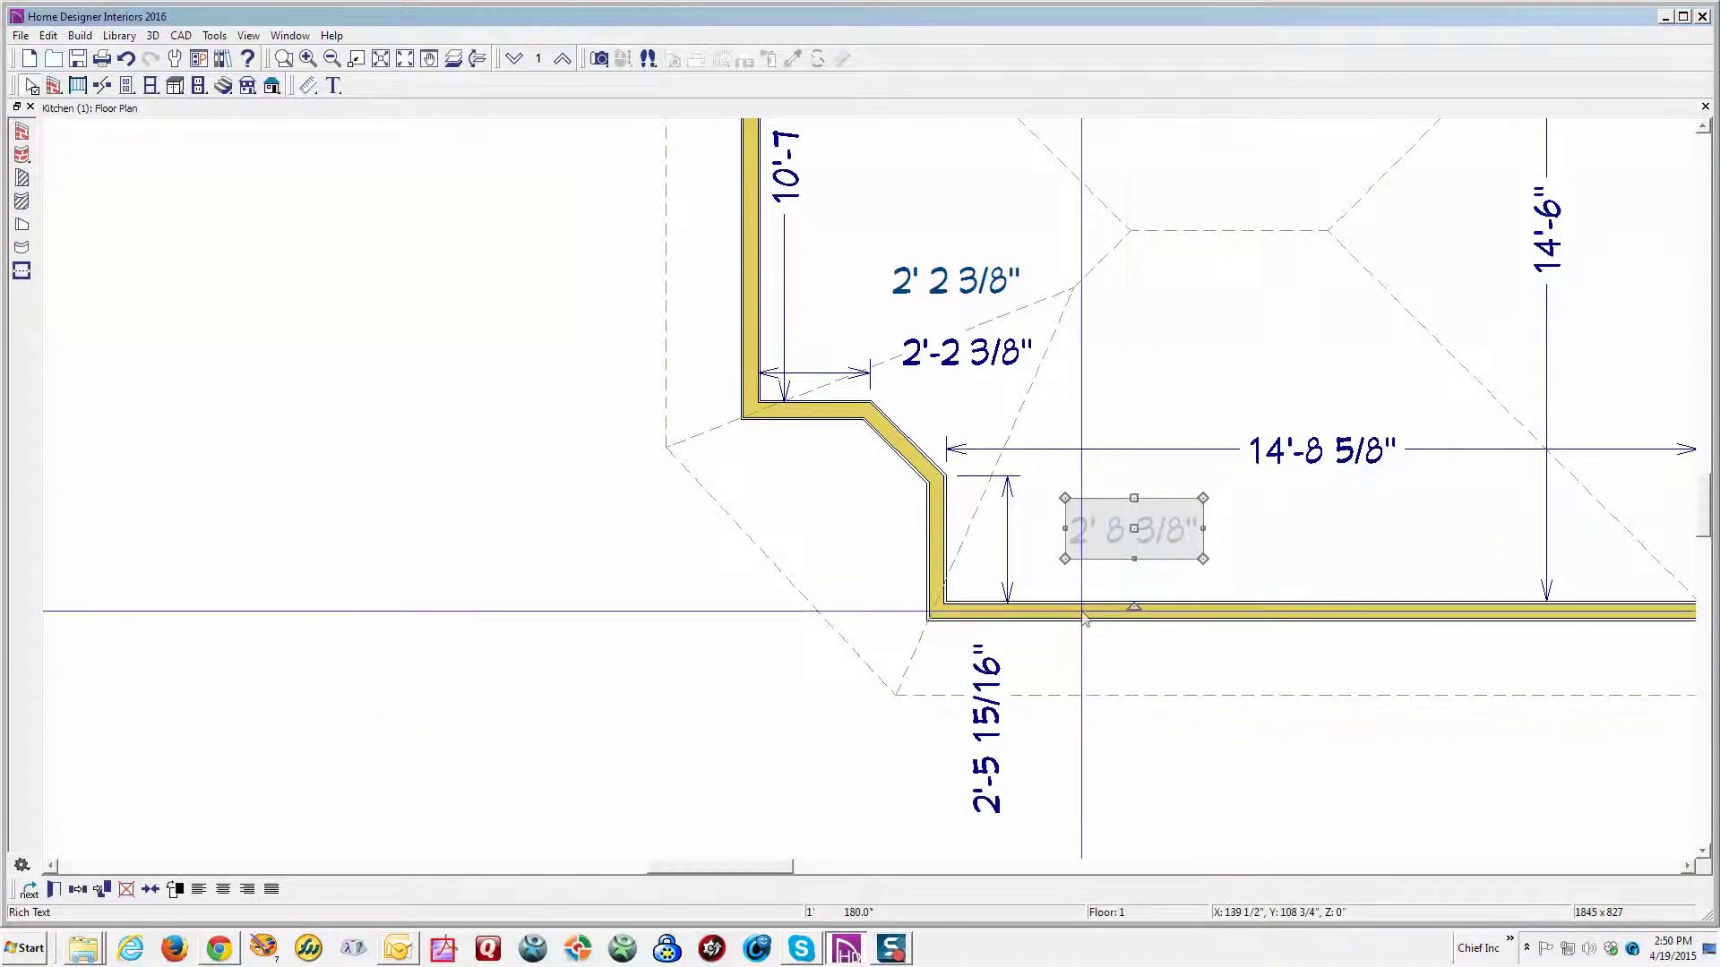
scroll(1084, 618, down, 2)
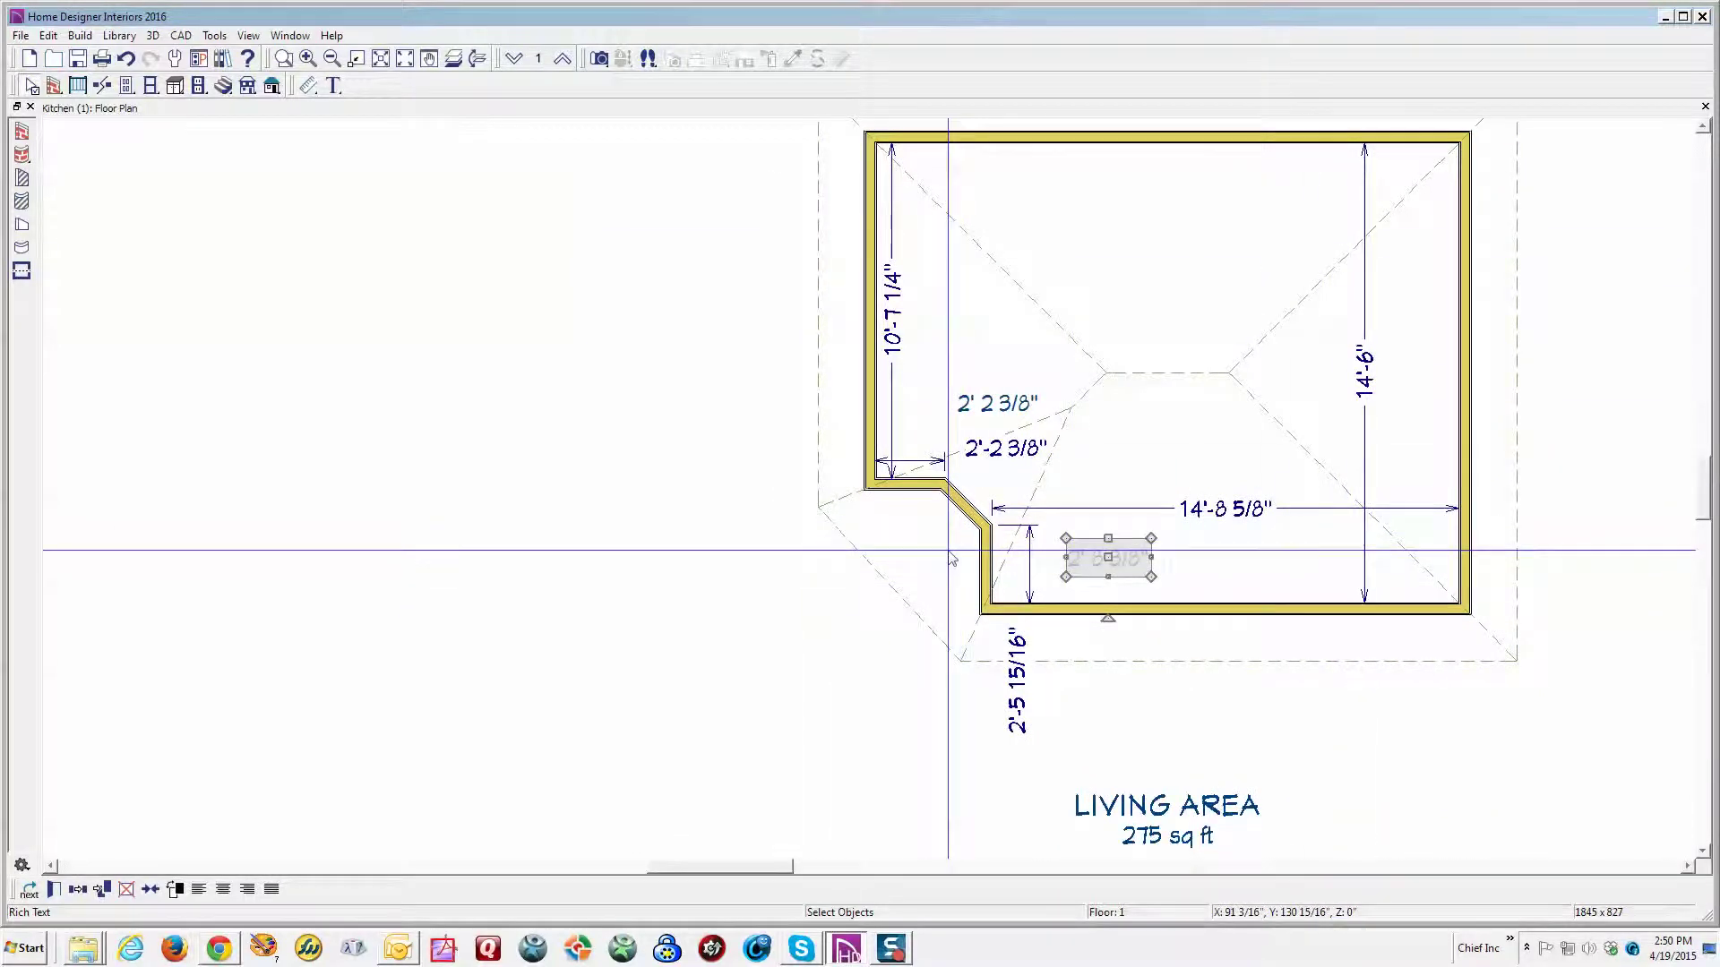
scroll(951, 557, up, 2)
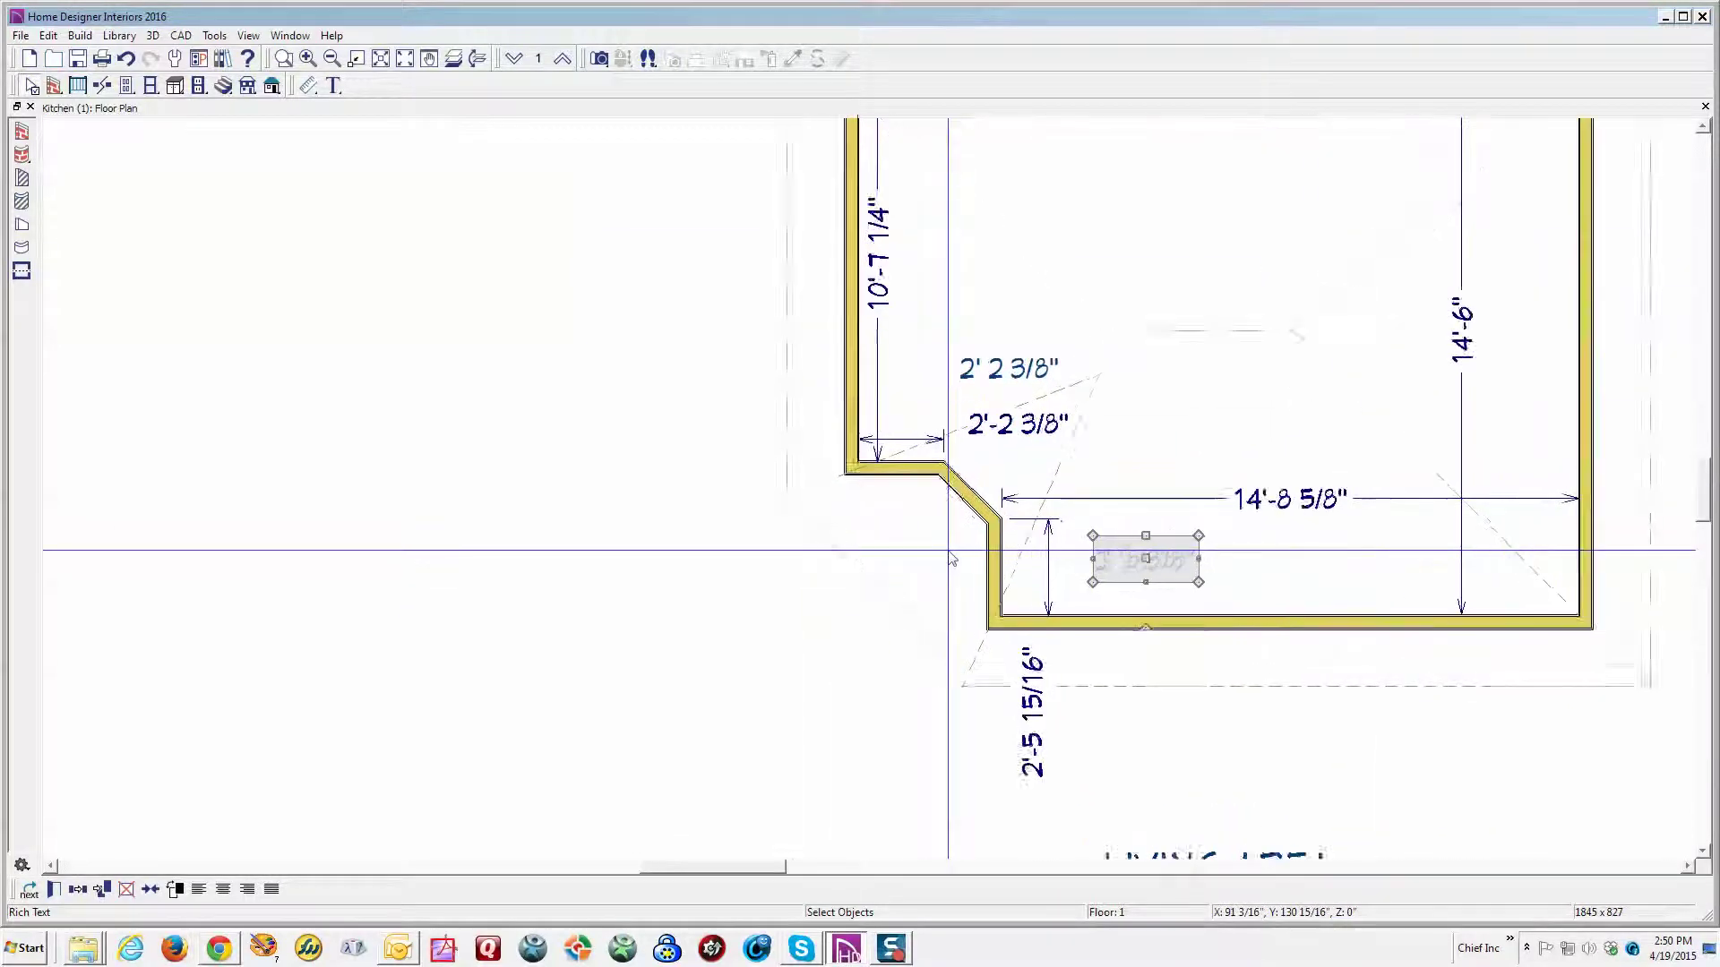
Step: Check the lower wall's 2'-5 15/16" offset, then raise the note above the 14'-8 5/8" dimension
click(1102, 634)
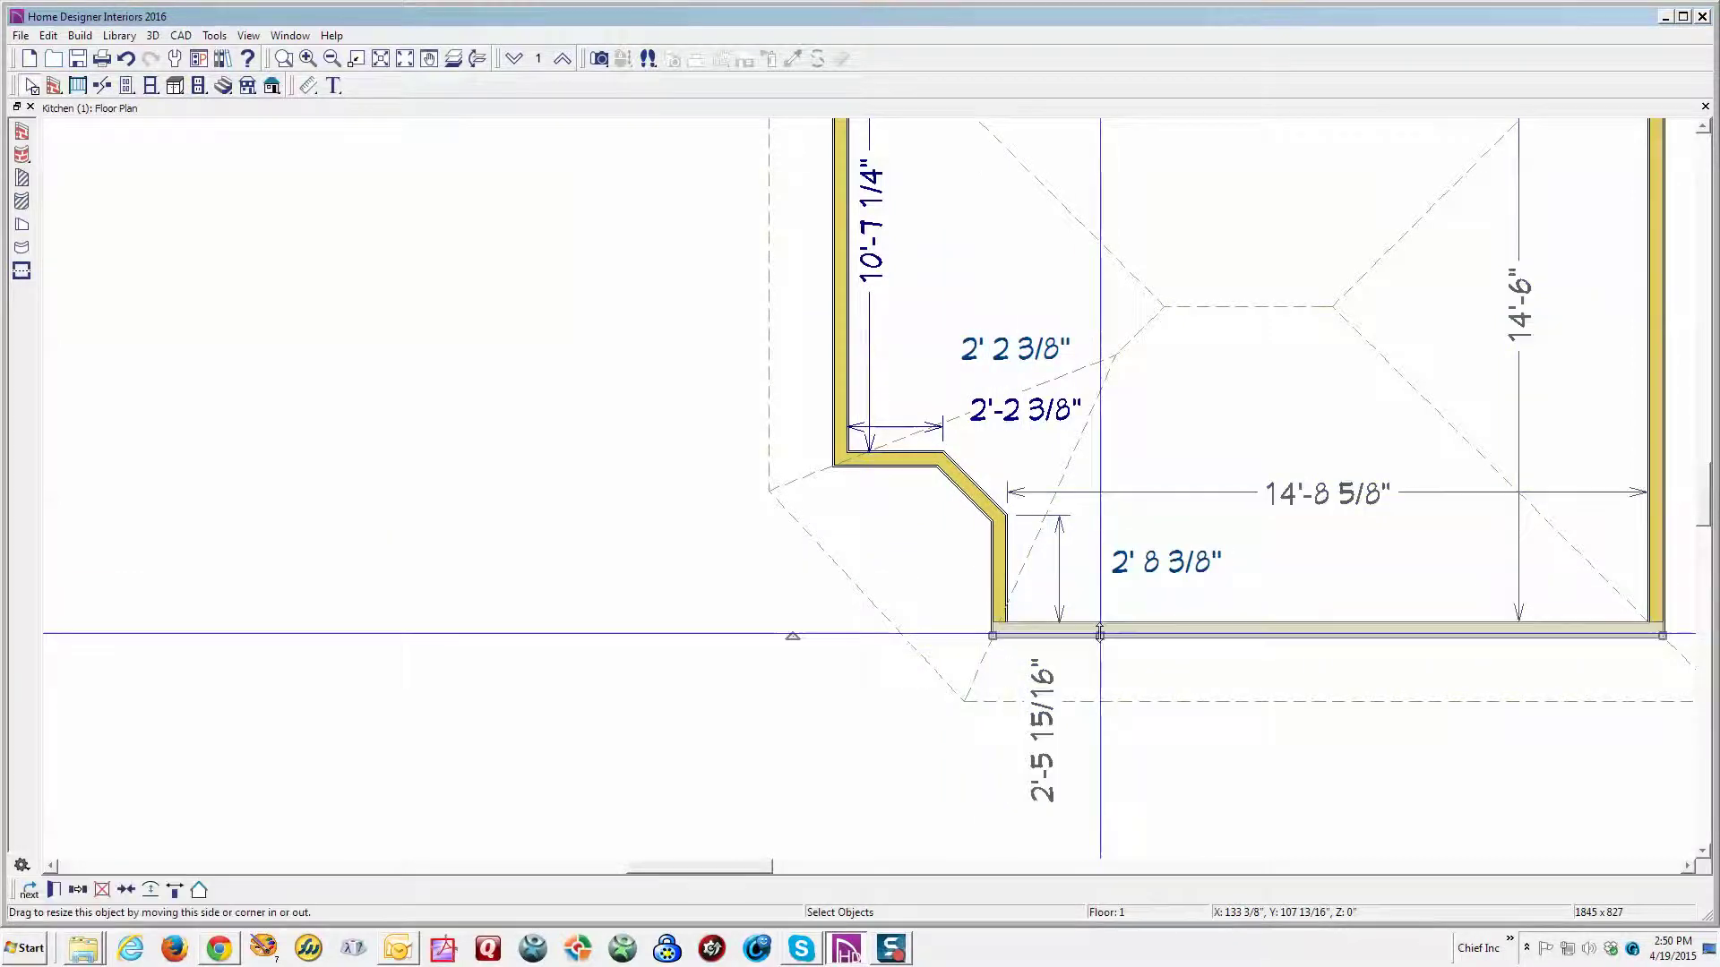
click(1062, 566)
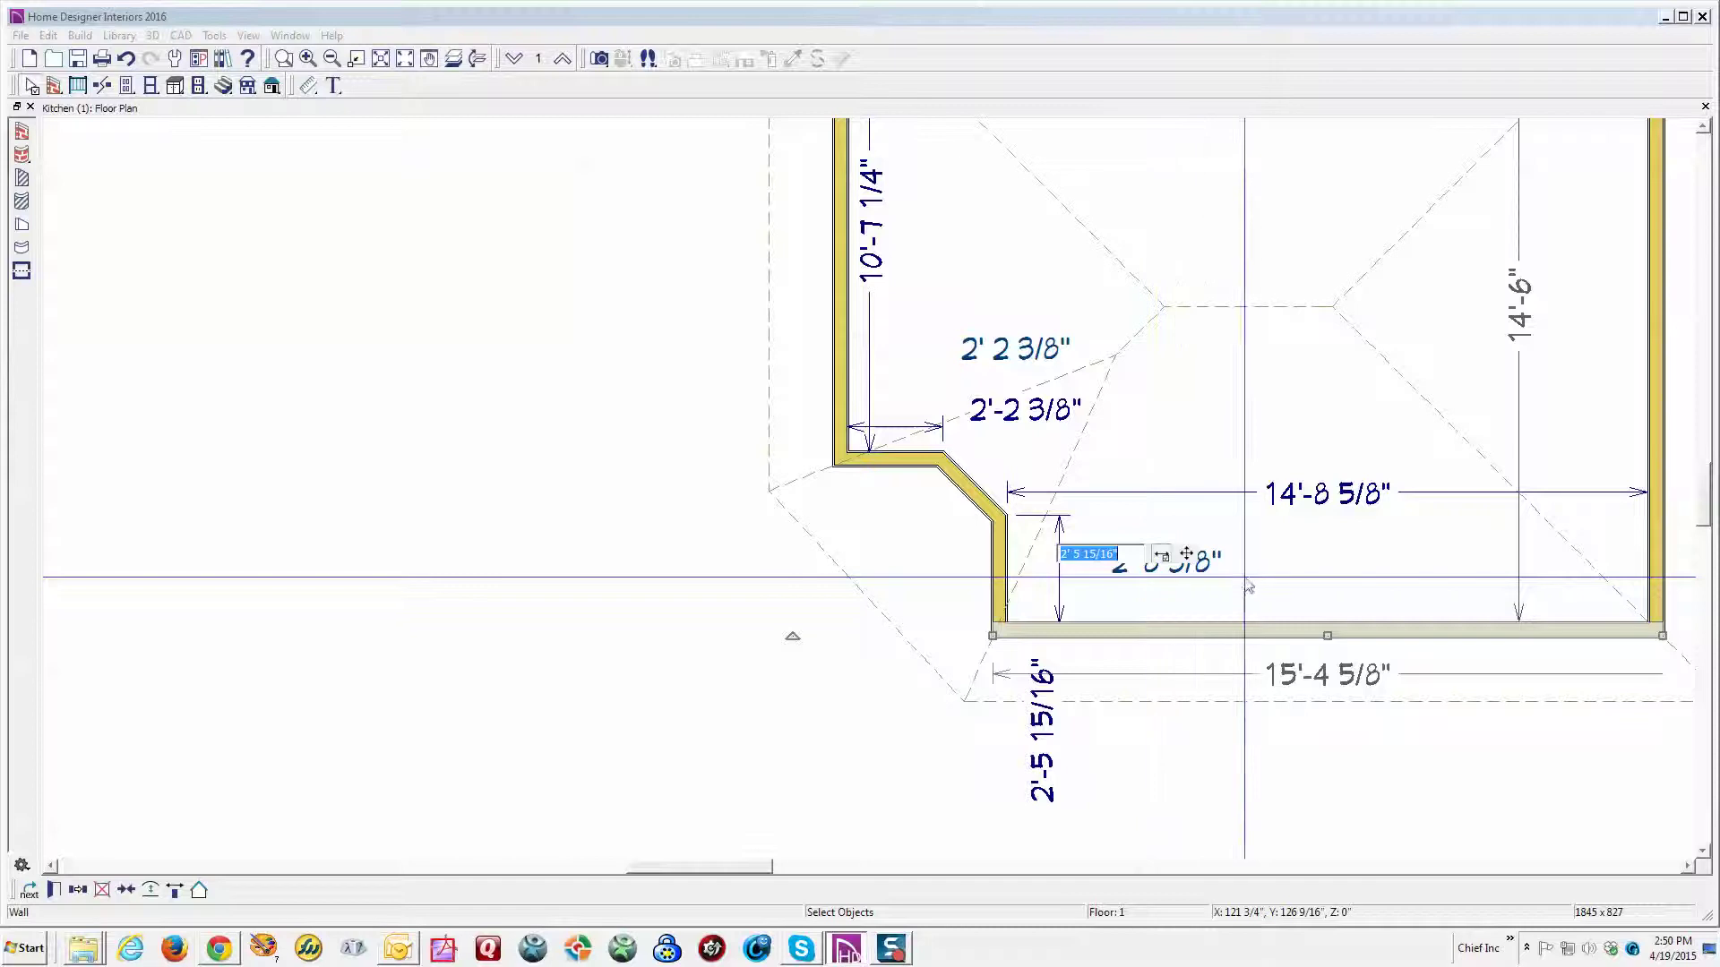
key(Escape)
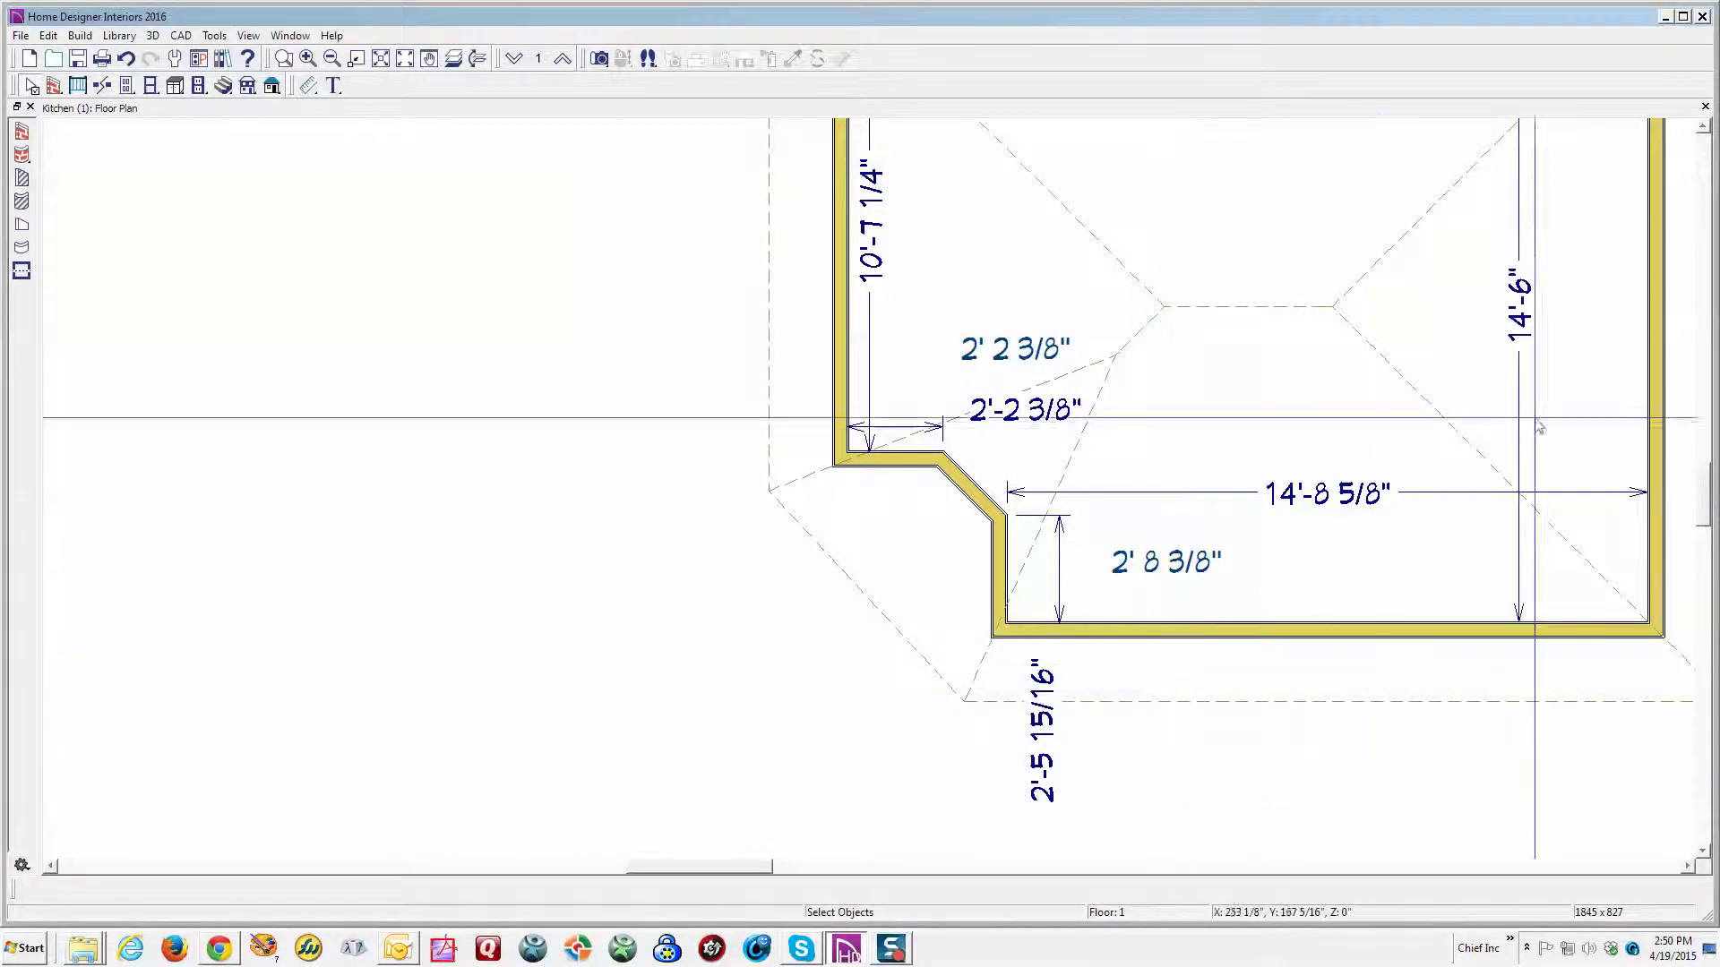
click(1166, 571)
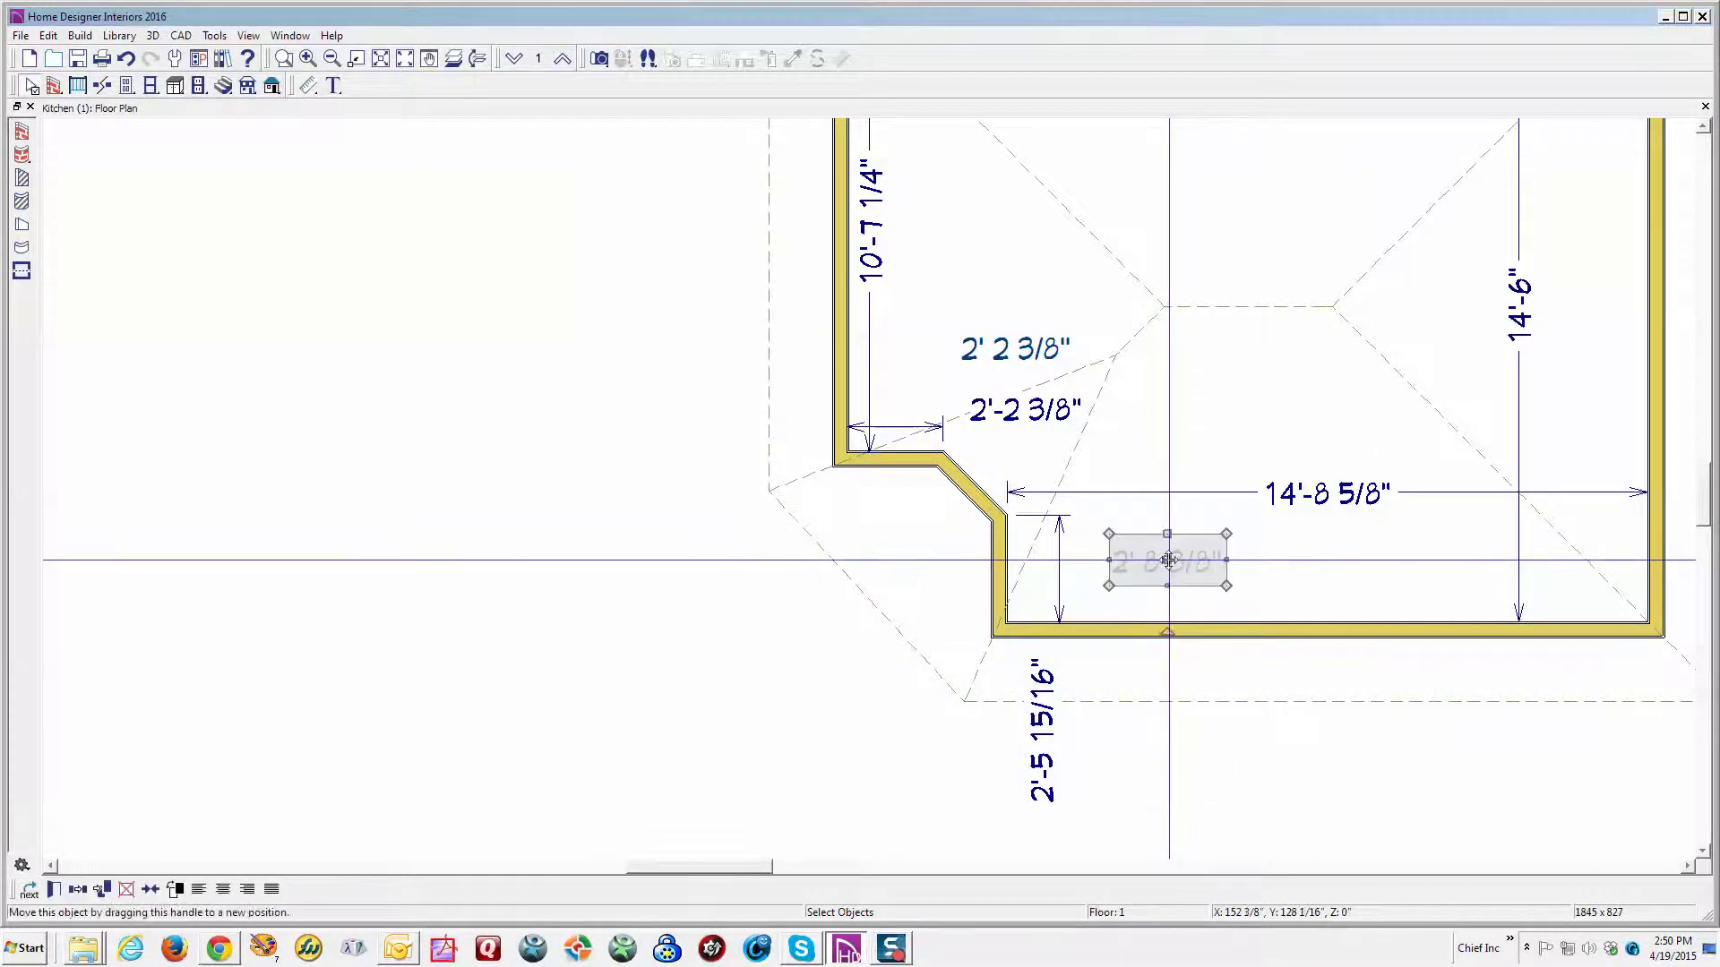
drag(1168, 561, 1176, 433)
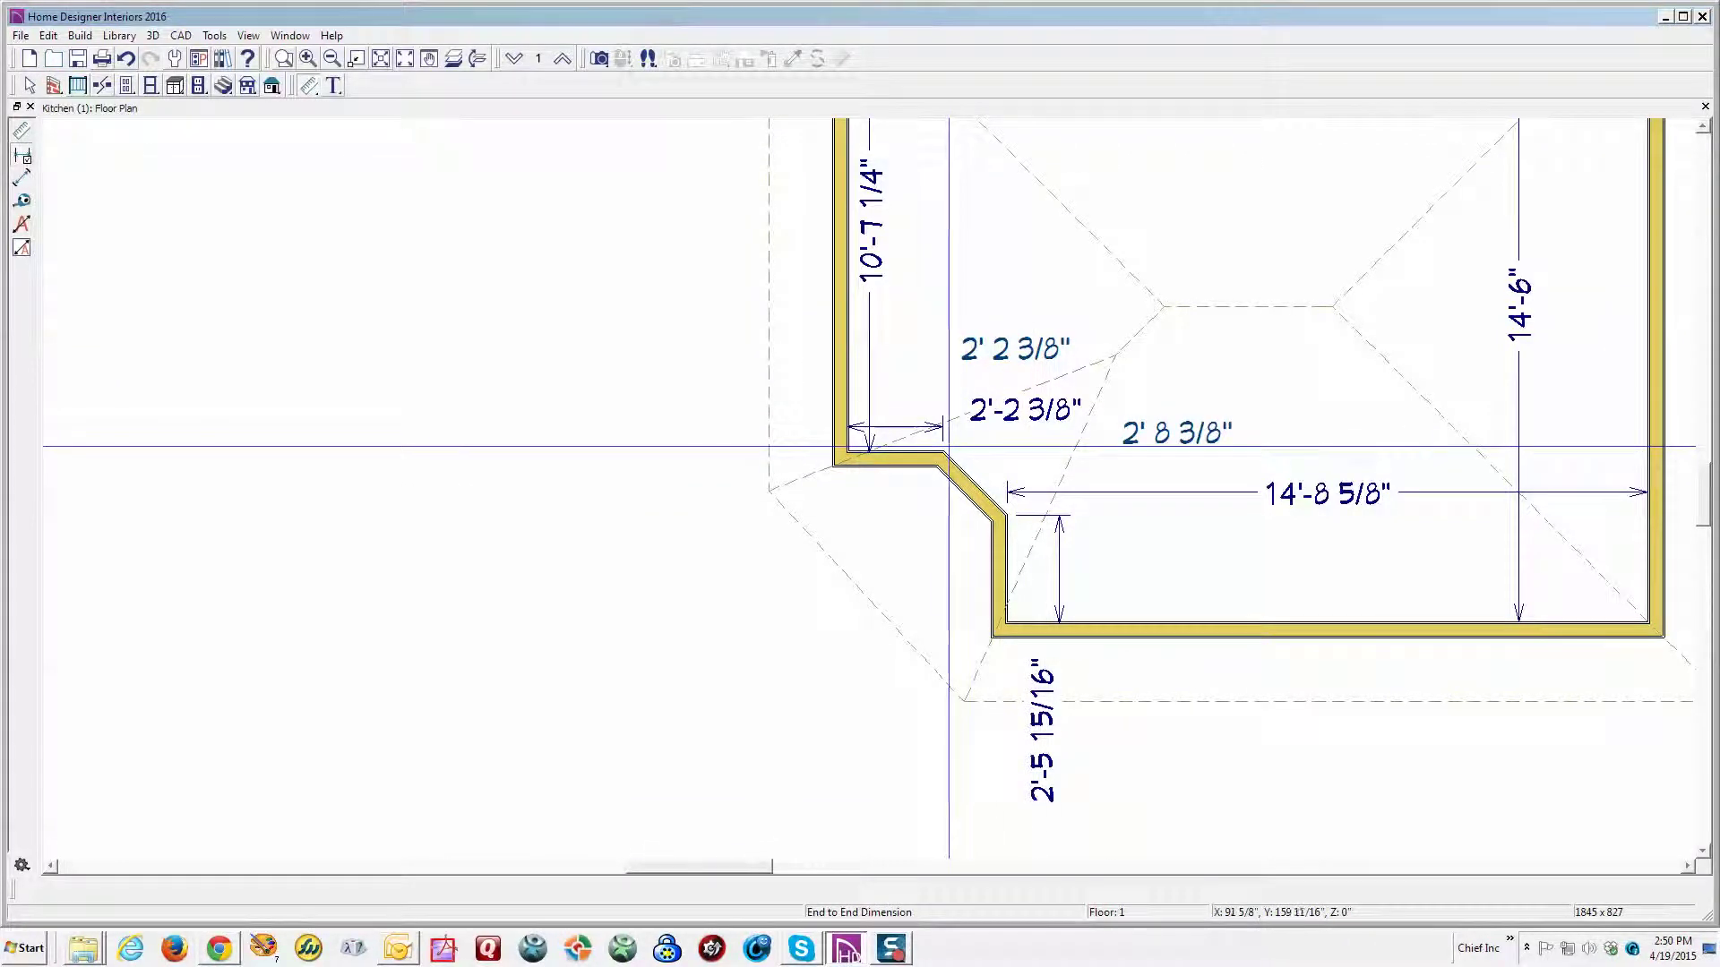
Step: Draw an end-to-end 2'-0 1/2" dimension along the 45° corner wall
drag(947, 445, 1015, 508)
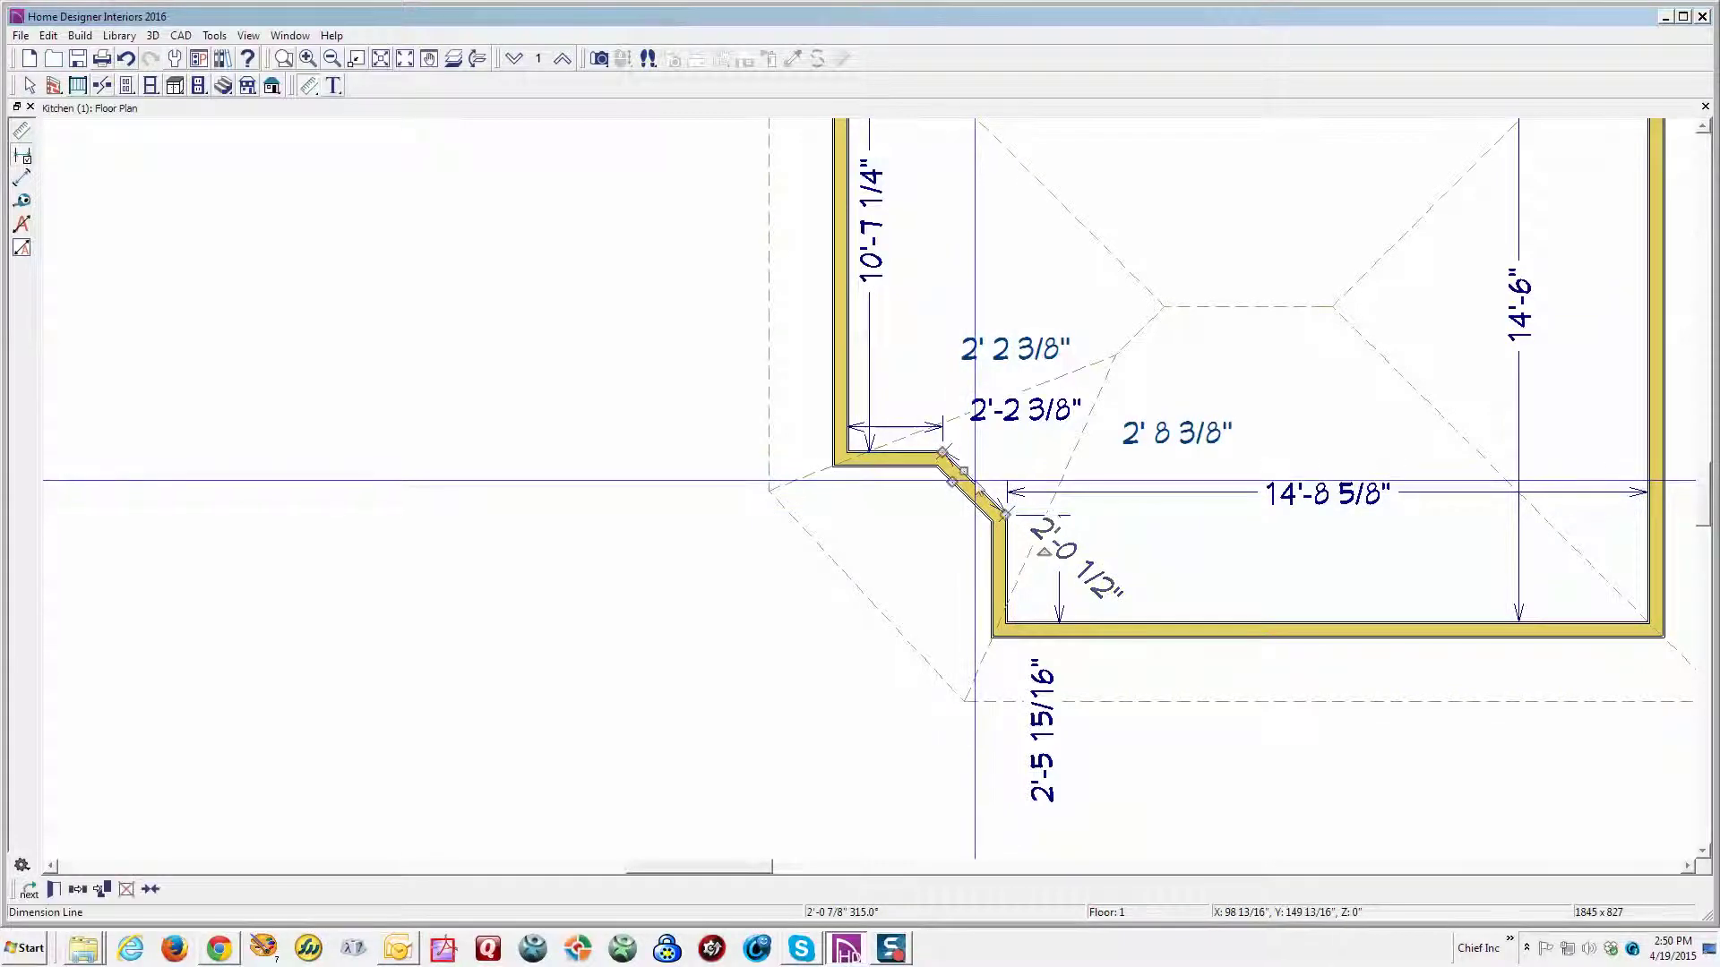
mouse_move(975, 483)
mouse_down()
mouse_move(959, 465)
mouse_move(996, 461)
mouse_up()
key(Escape)
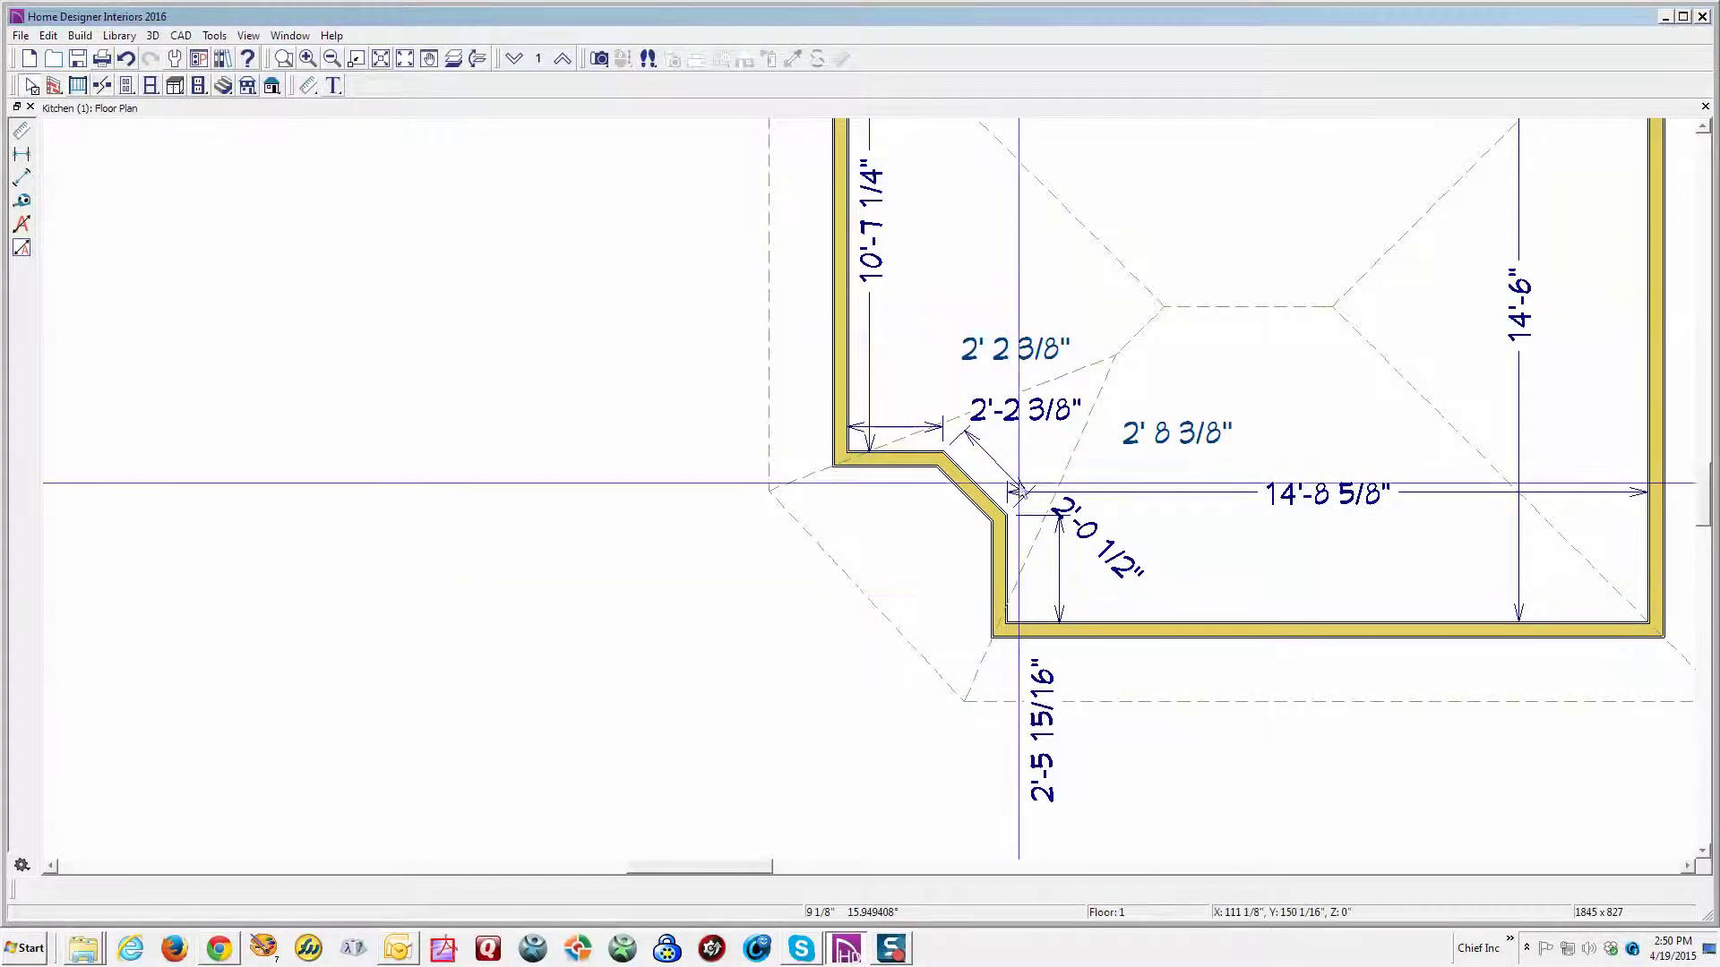
Step: Drag the angled 2'-0 1/2" dimension farther out, clear of the wall
click(998, 466)
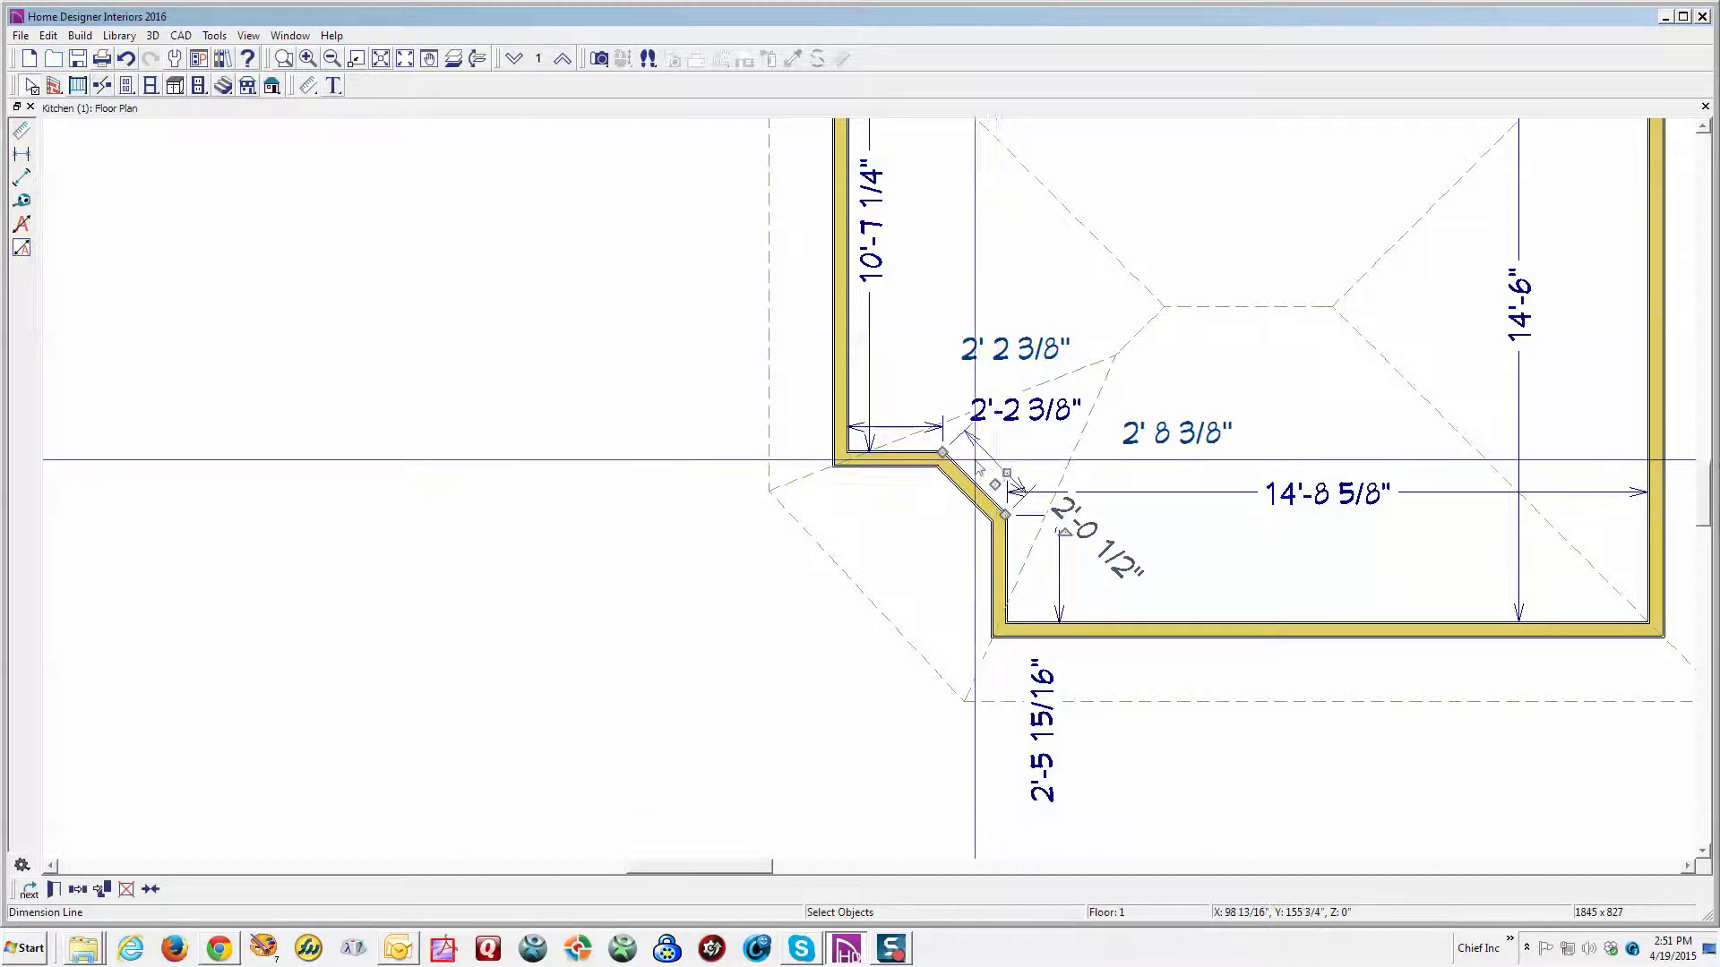
scroll(986, 470, up, 3)
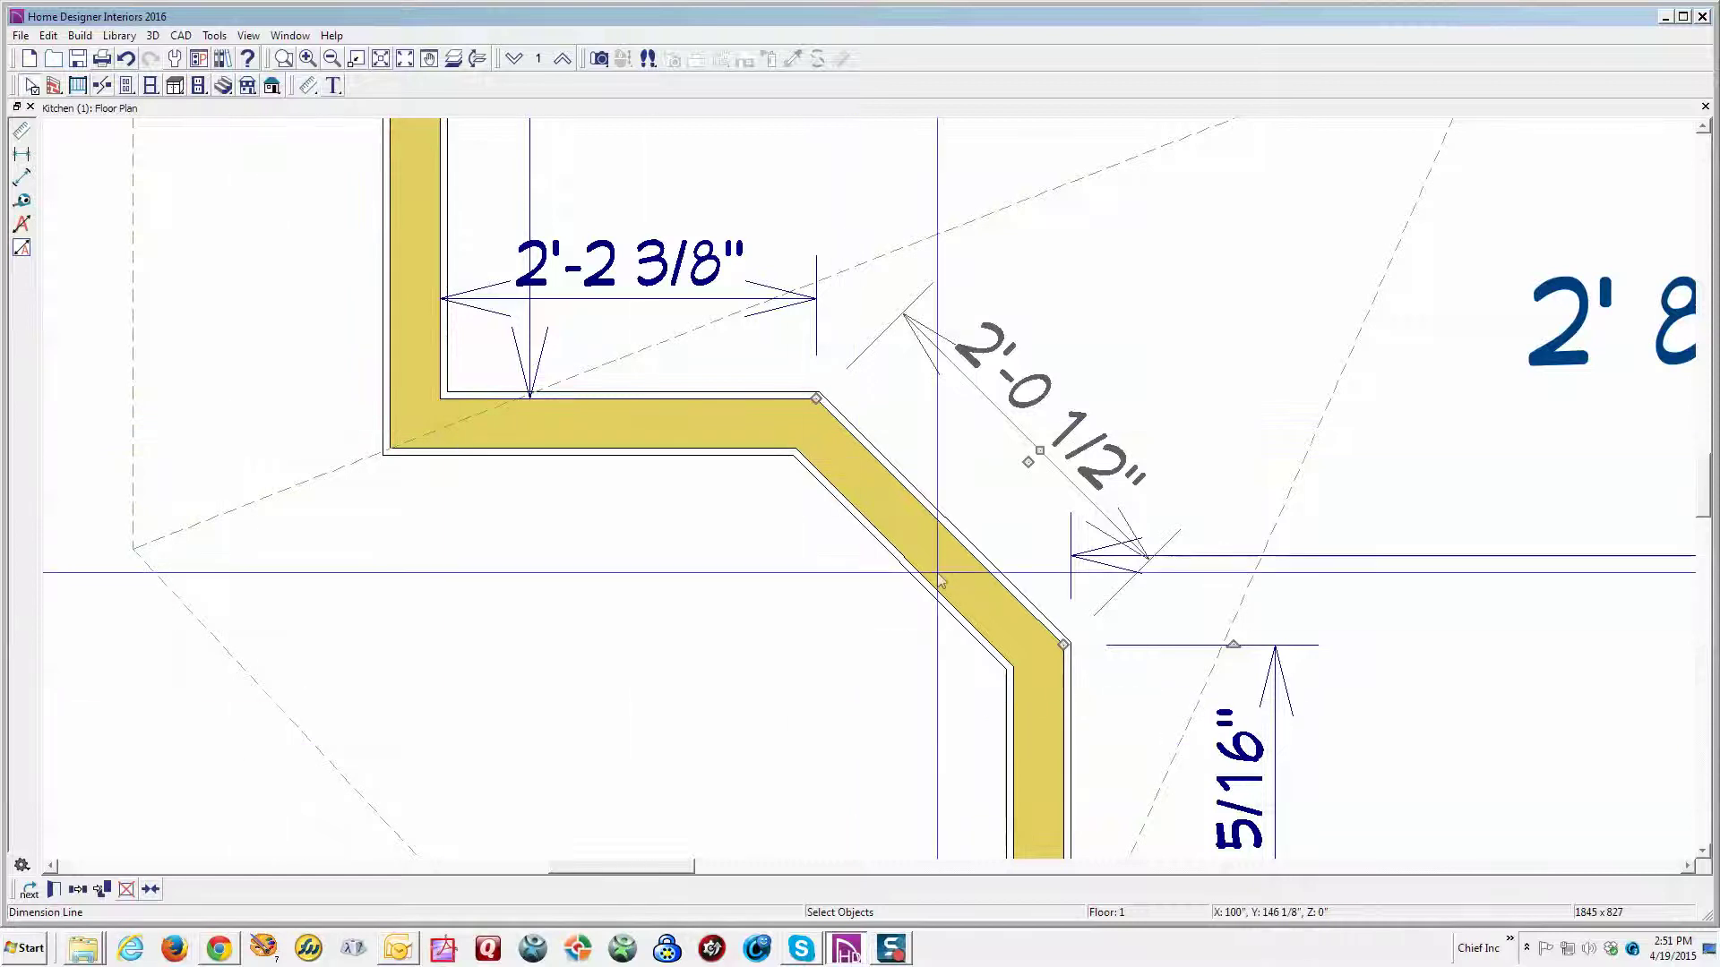
drag(768, 183, 1278, 690)
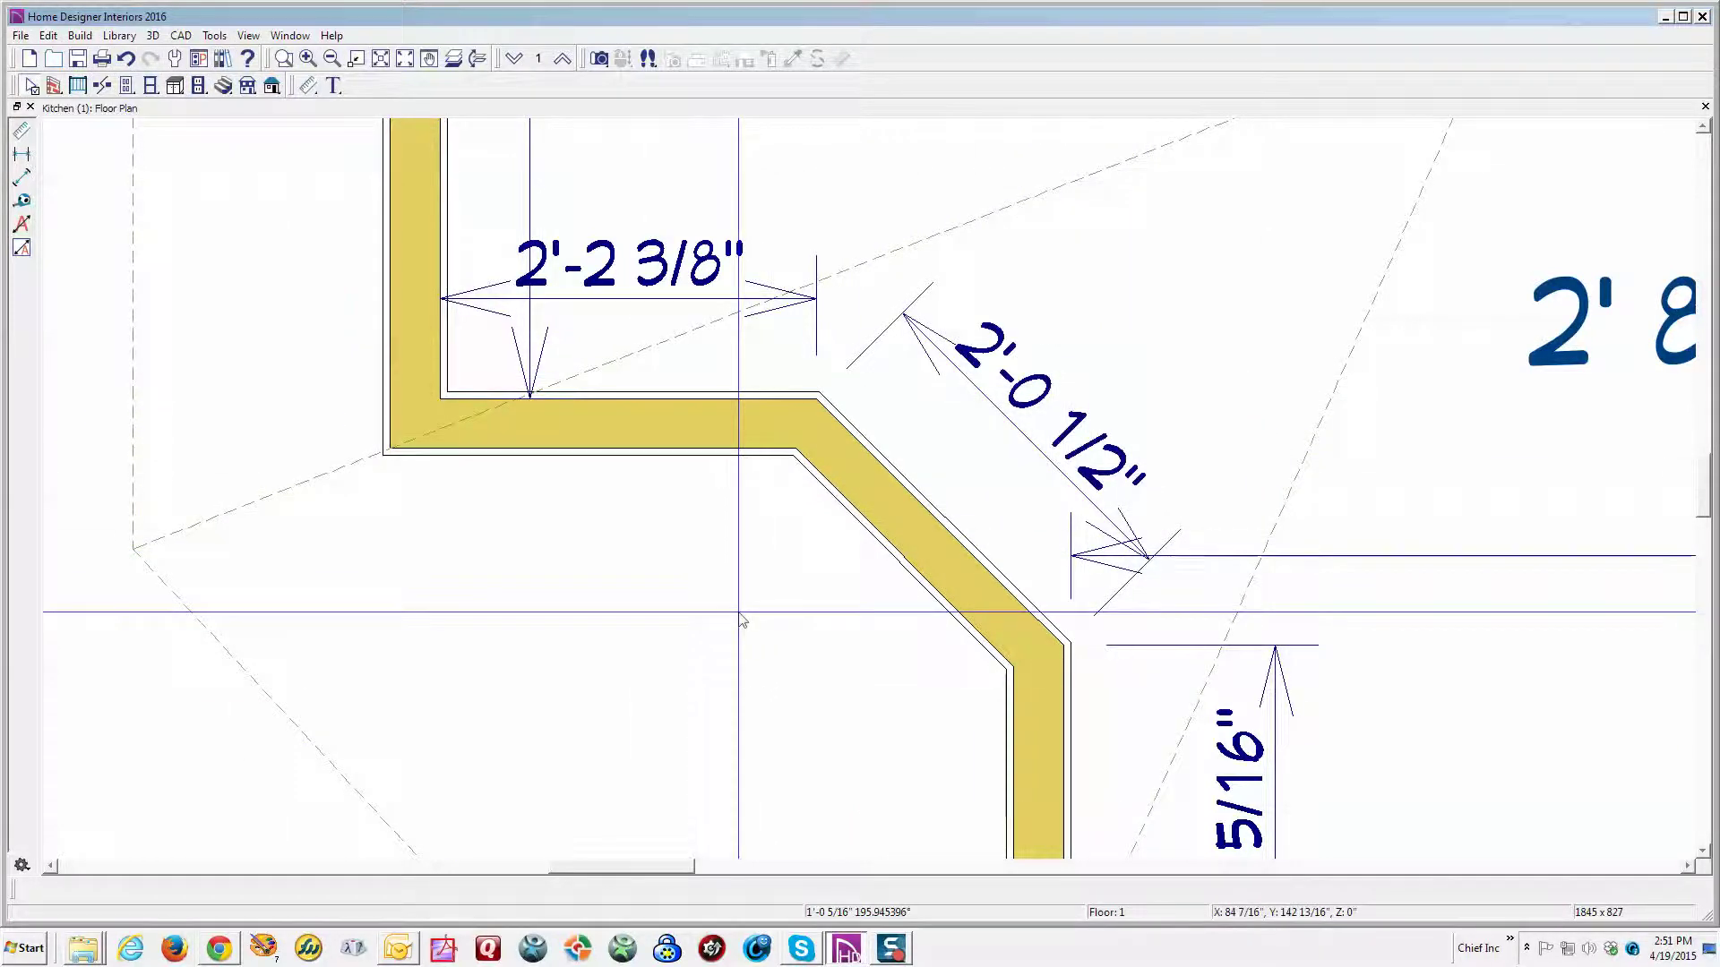
scroll(740, 618, down, 4)
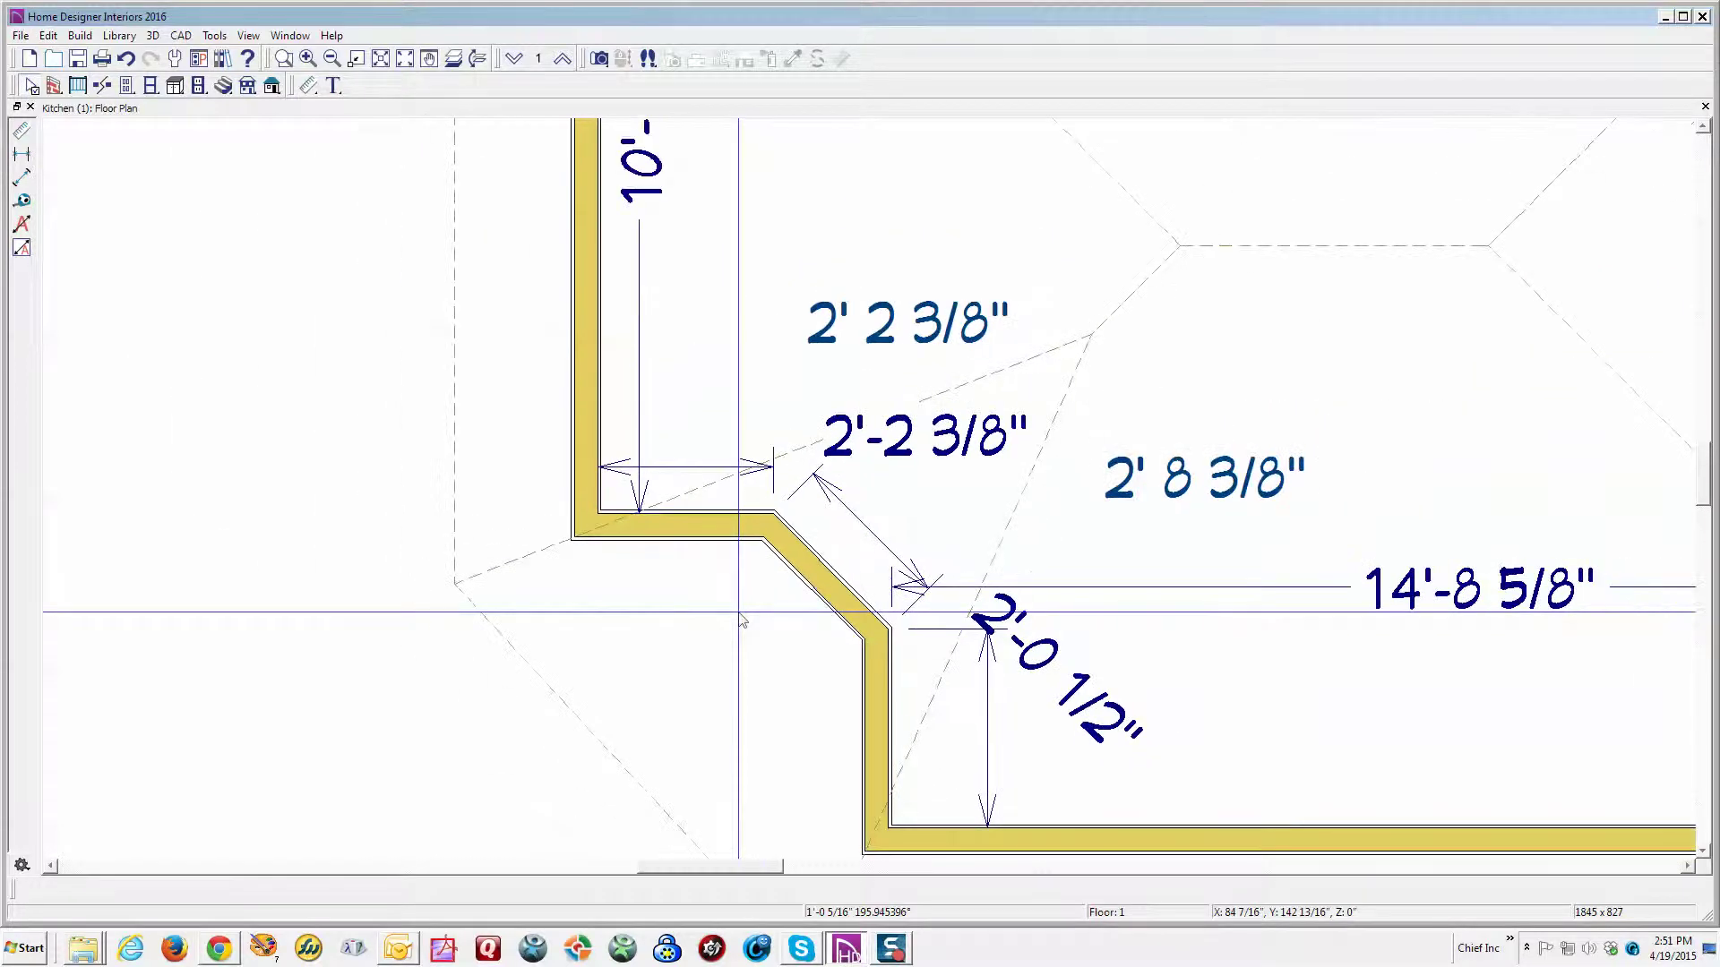
scroll(740, 618, up, 3)
click(895, 531)
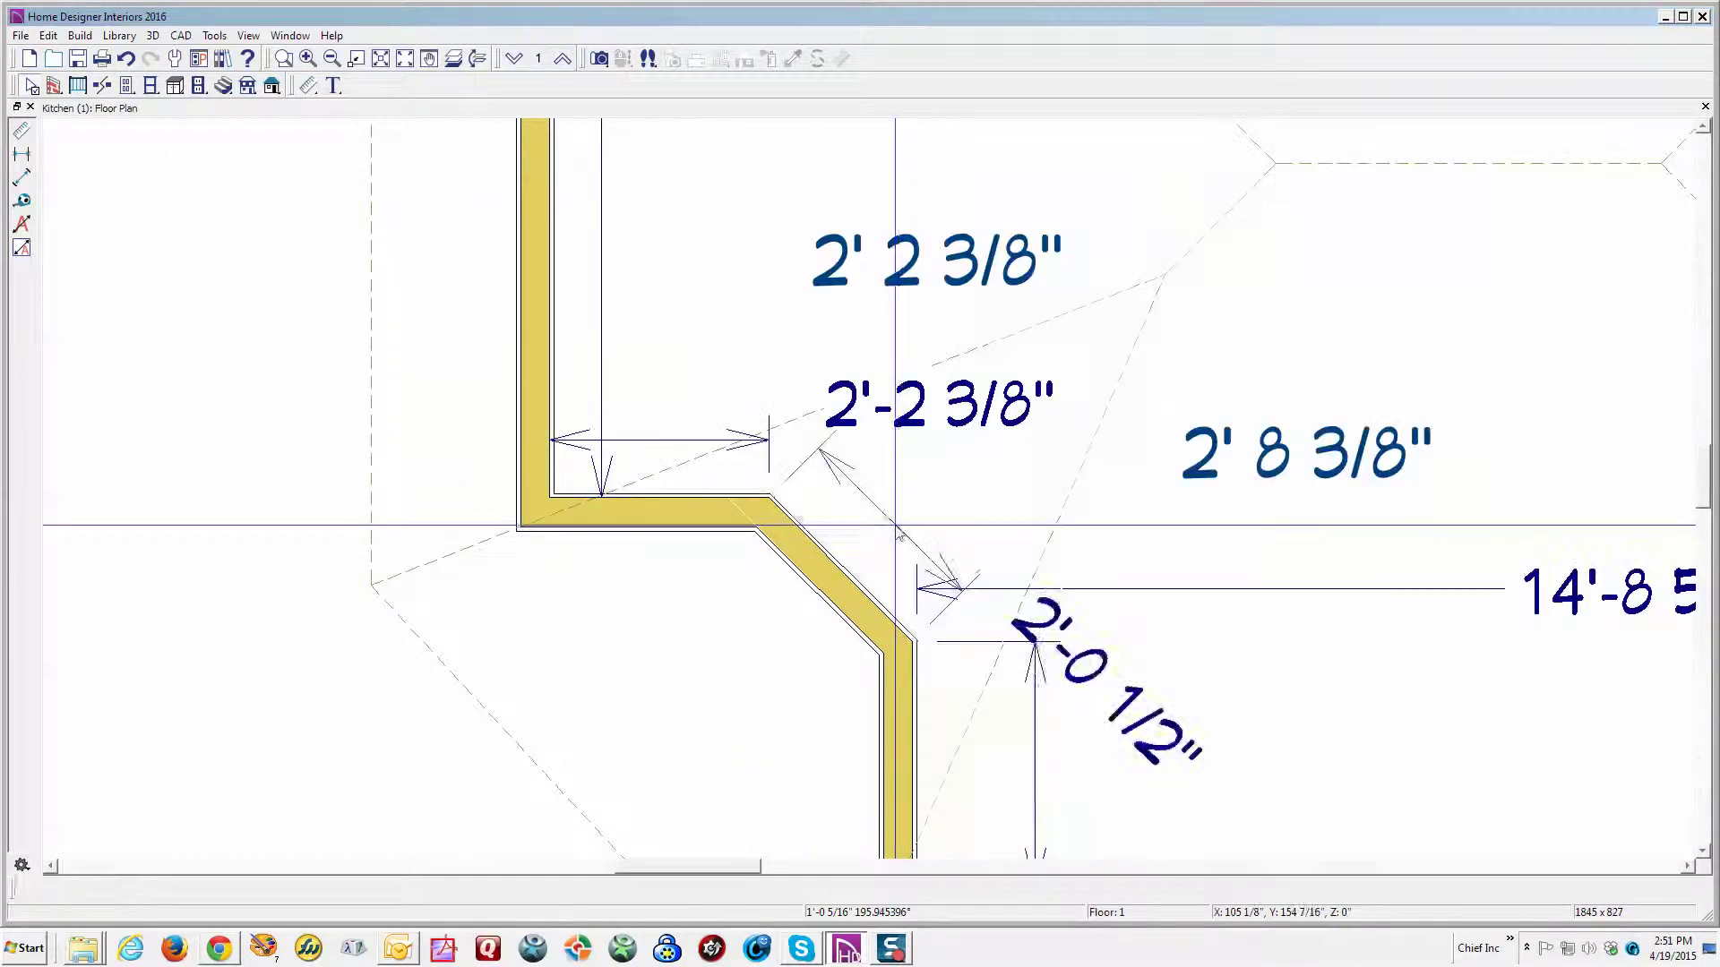
drag(896, 531, 1093, 654)
scroll(896, 551, down, 3)
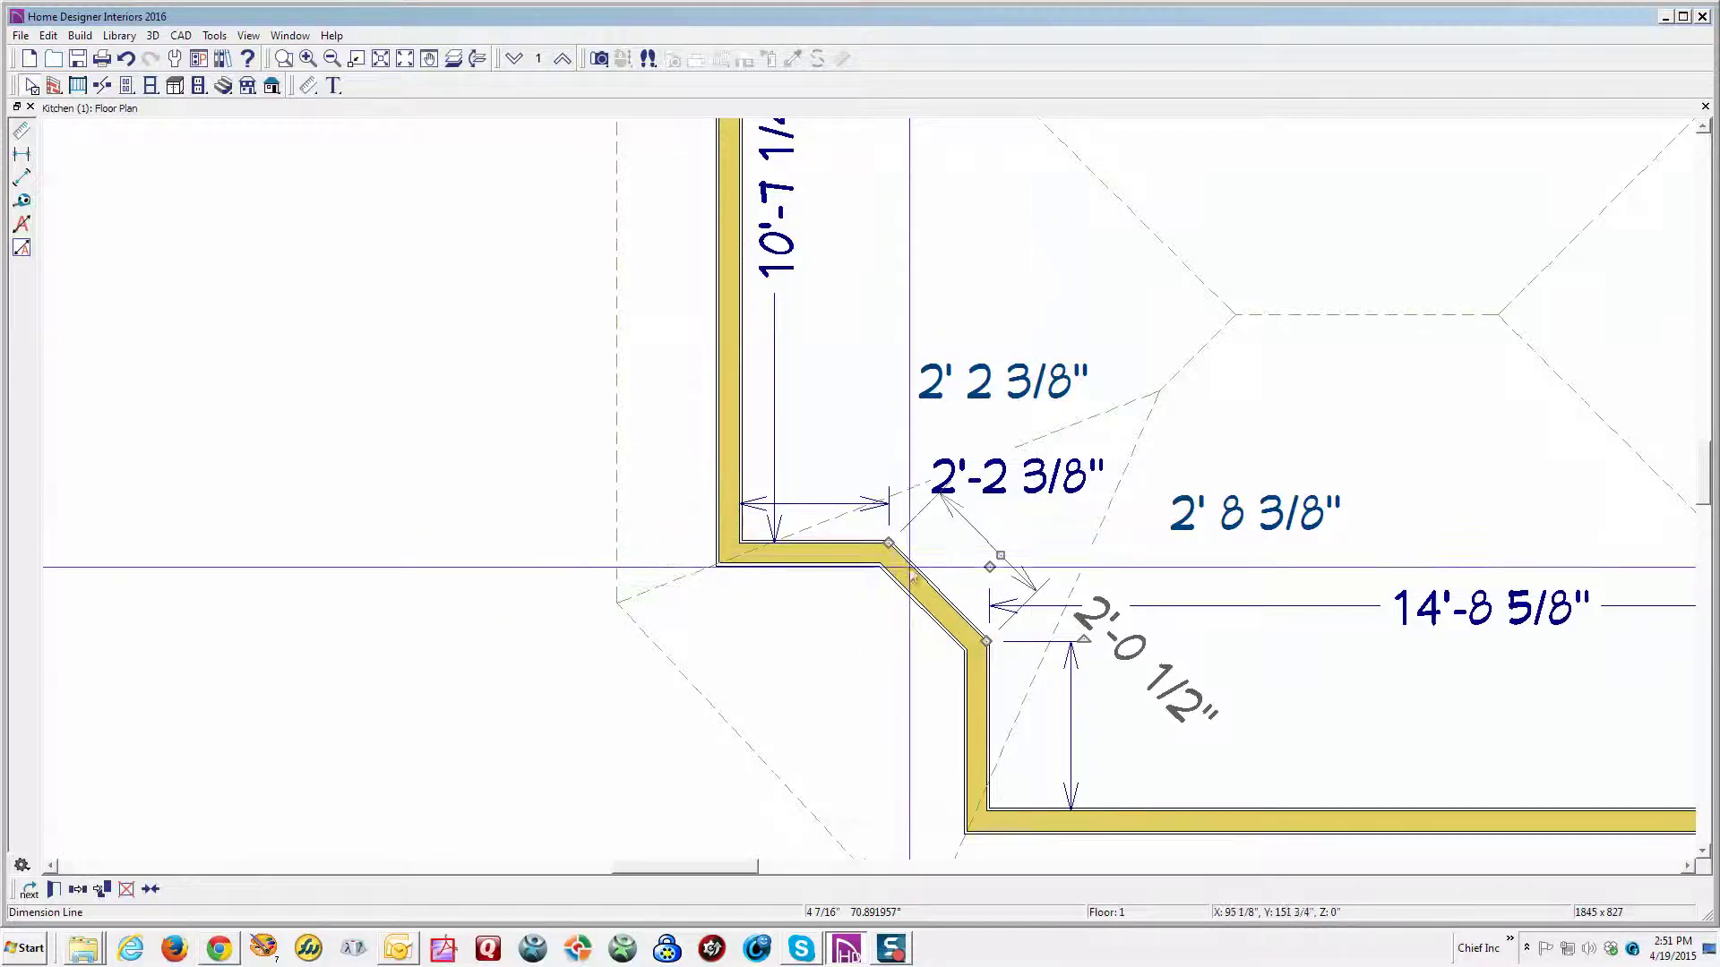
Step: Raise the 2'-2 3/8" dimension line higher
click(984, 702)
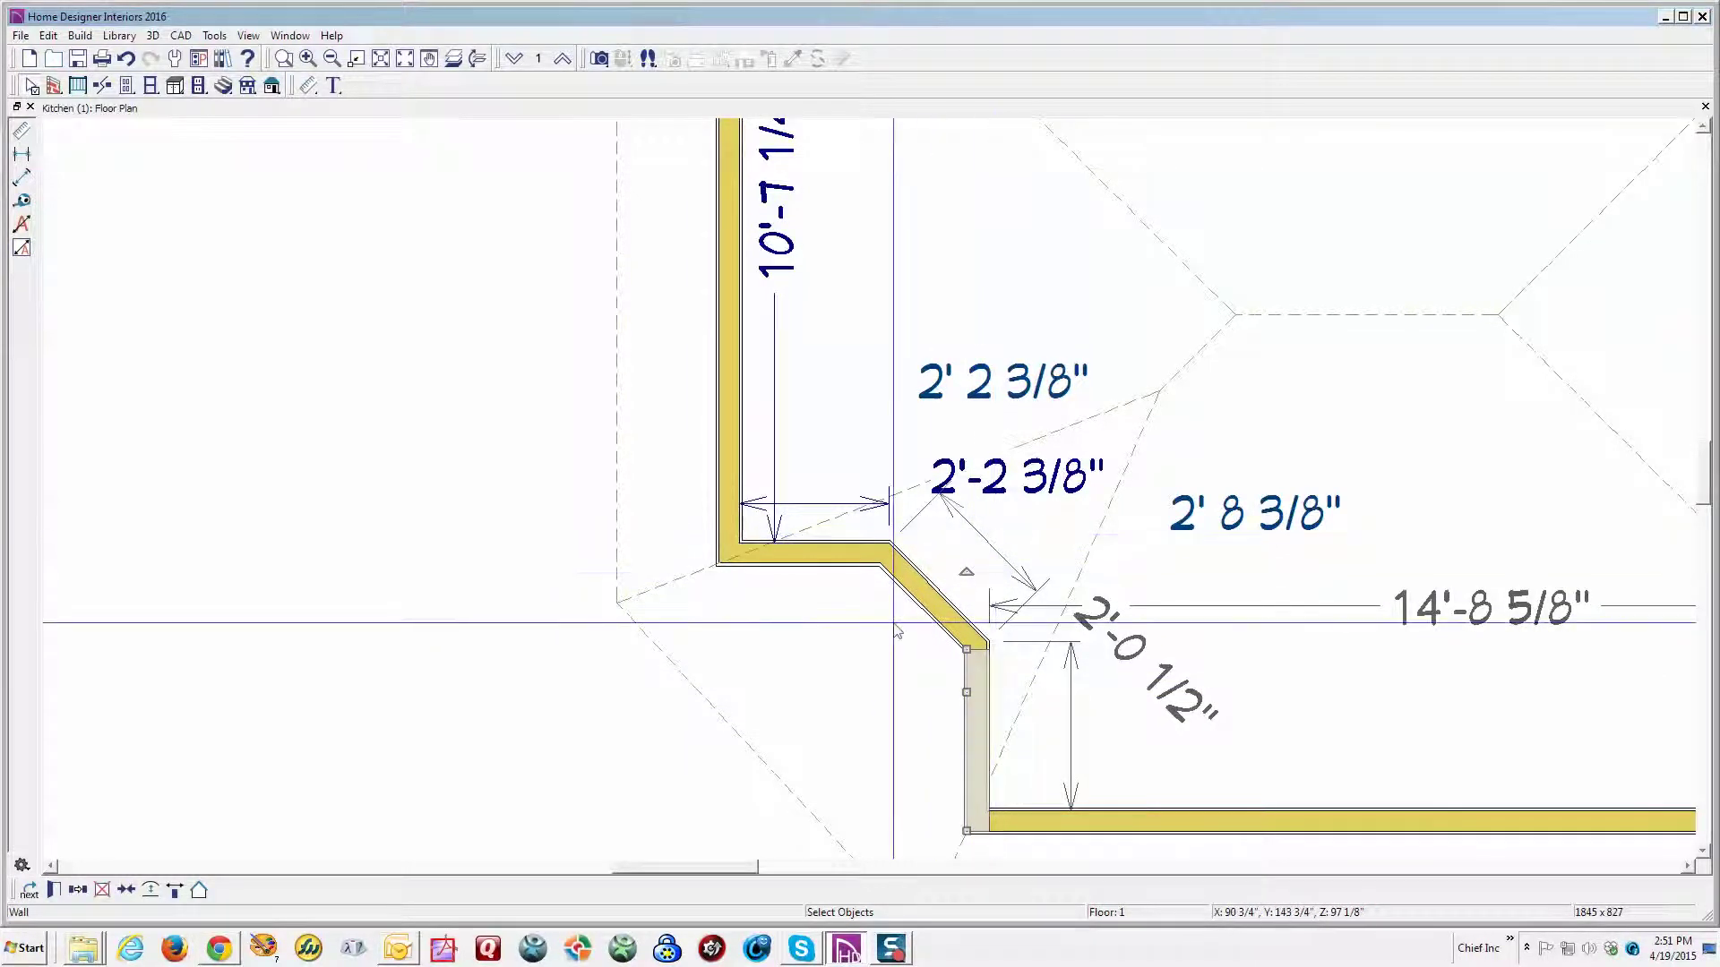
click(828, 681)
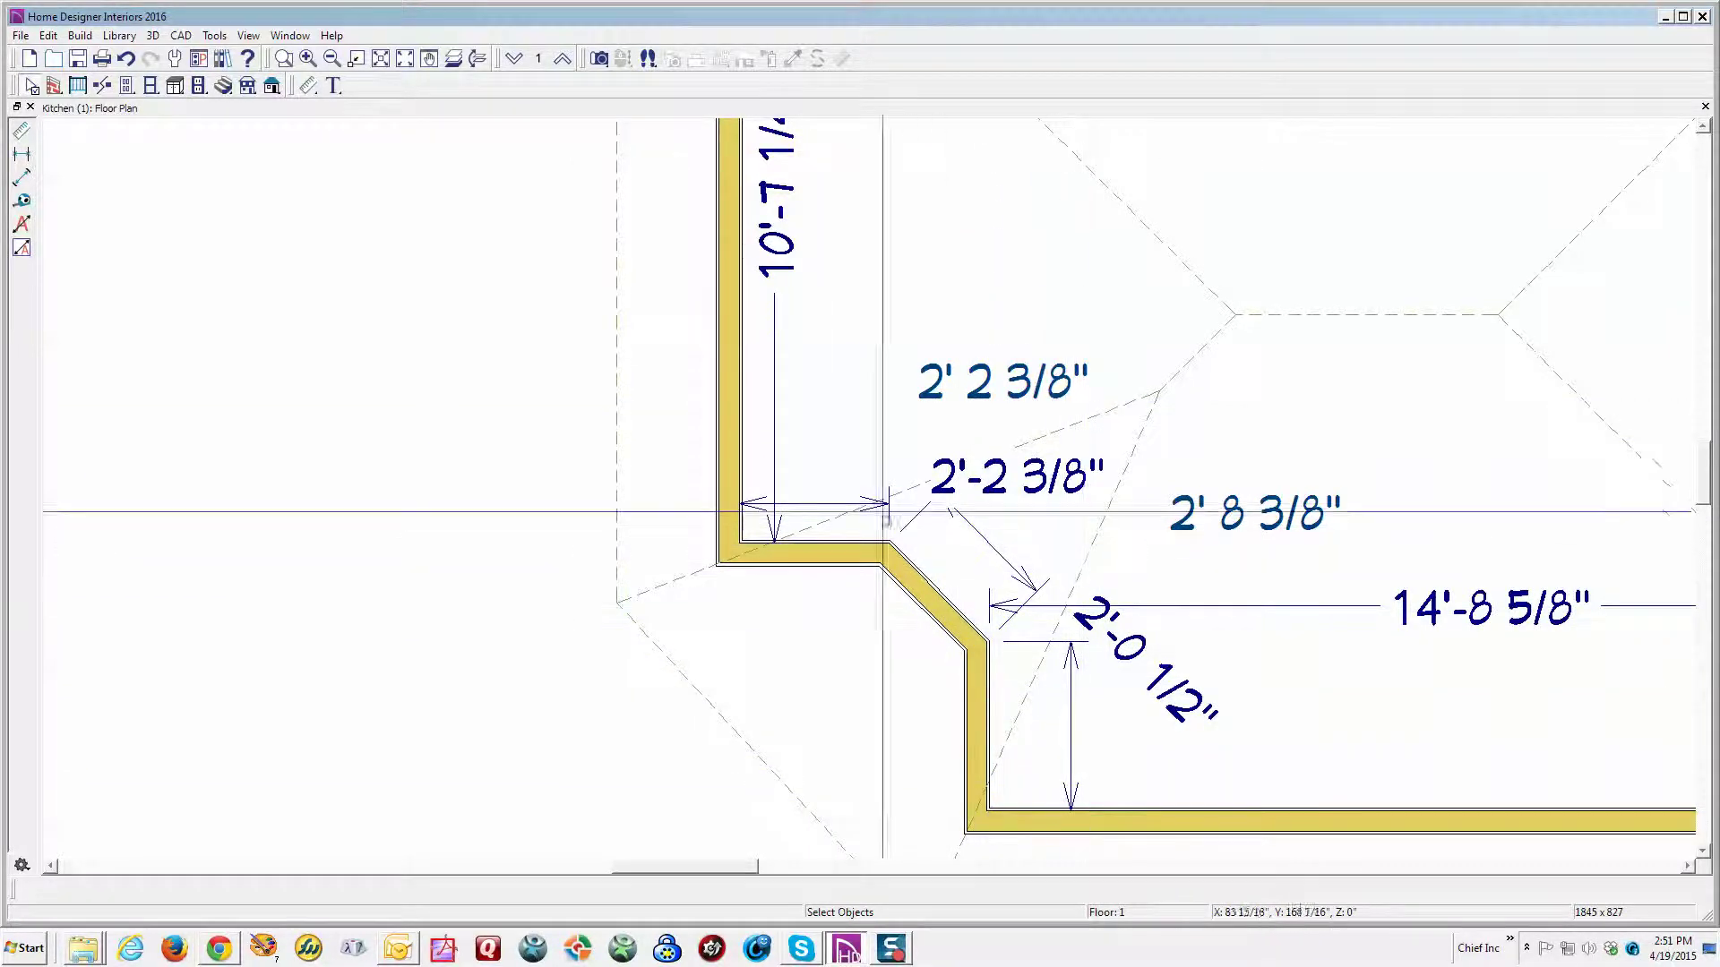
drag(833, 504, 834, 469)
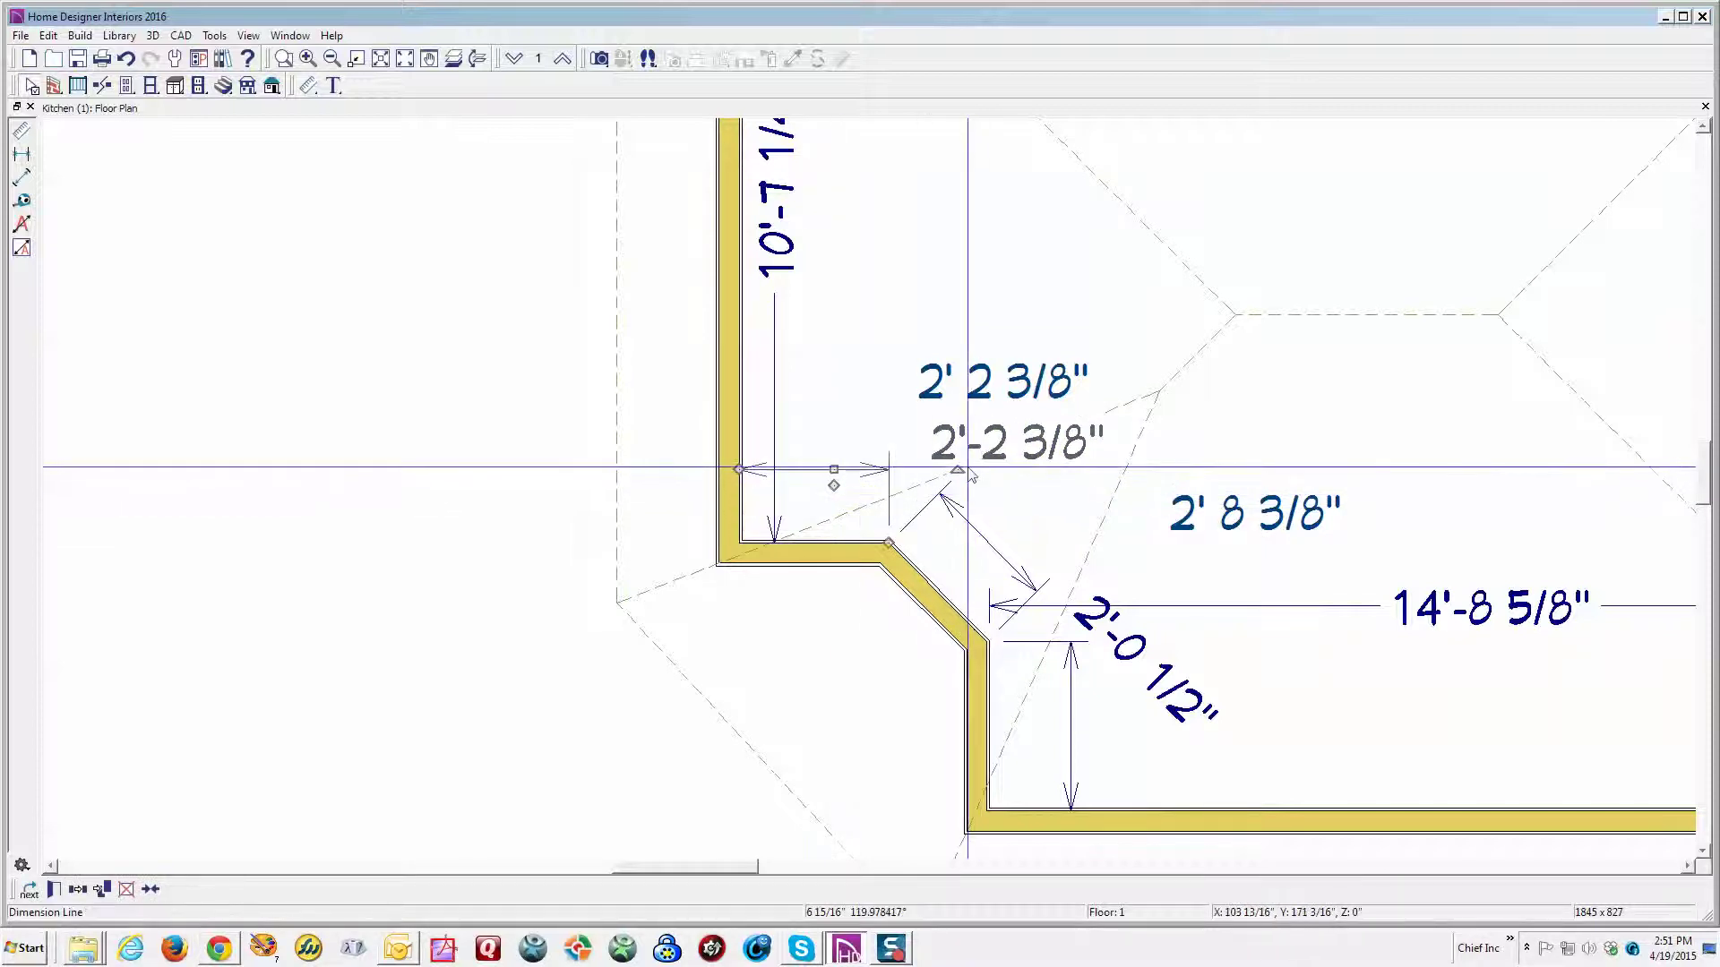
Step: Nudge the 2' 2 3/8" note left and drop the 2' 8 3/8" note beside the 2'-0 1/2" dimension
click(1003, 378)
drag(1005, 378, 889, 366)
click(1257, 511)
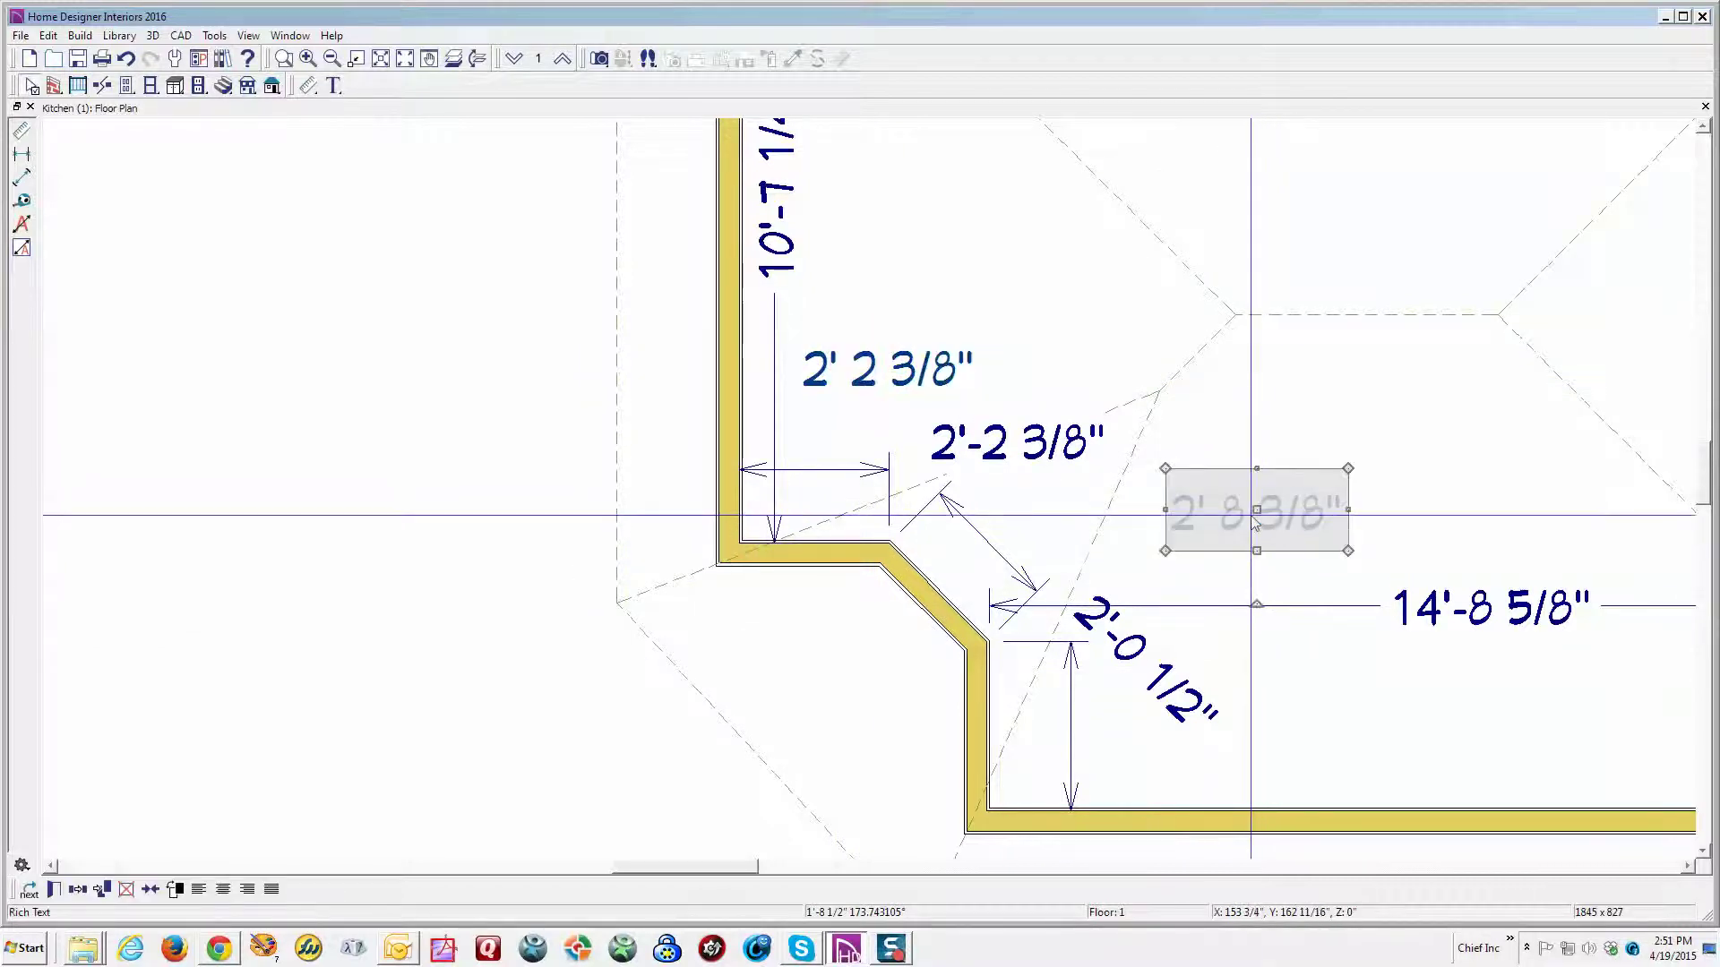
drag(1257, 510, 1315, 715)
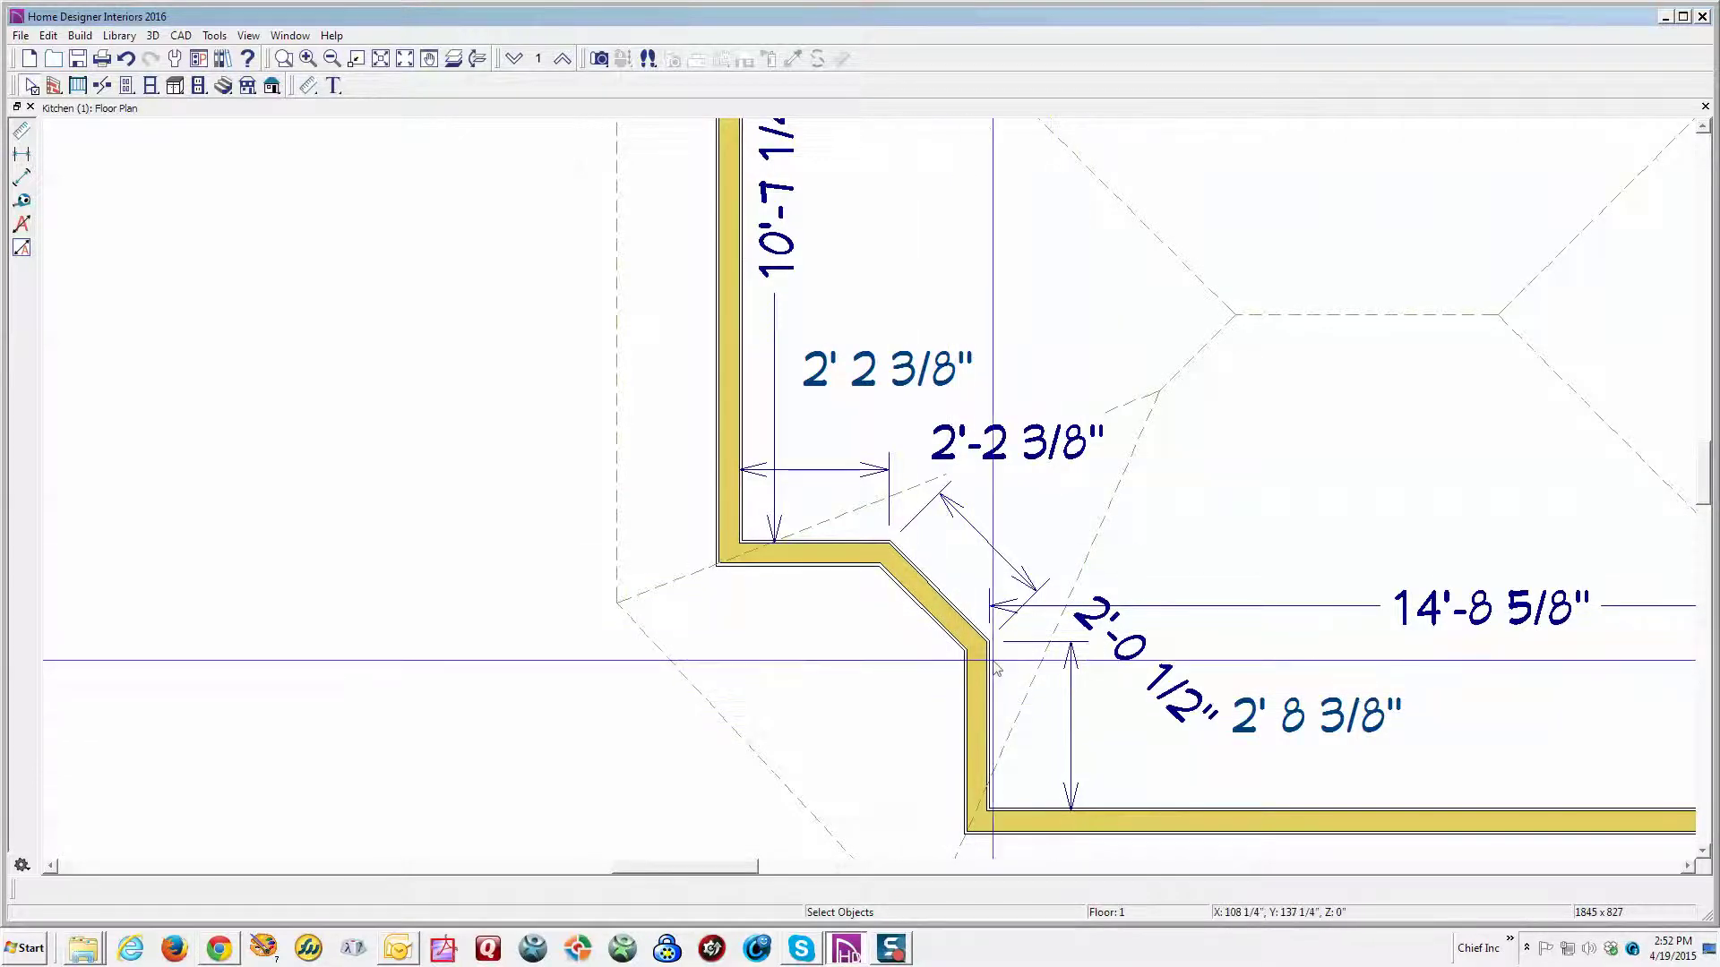
click(945, 600)
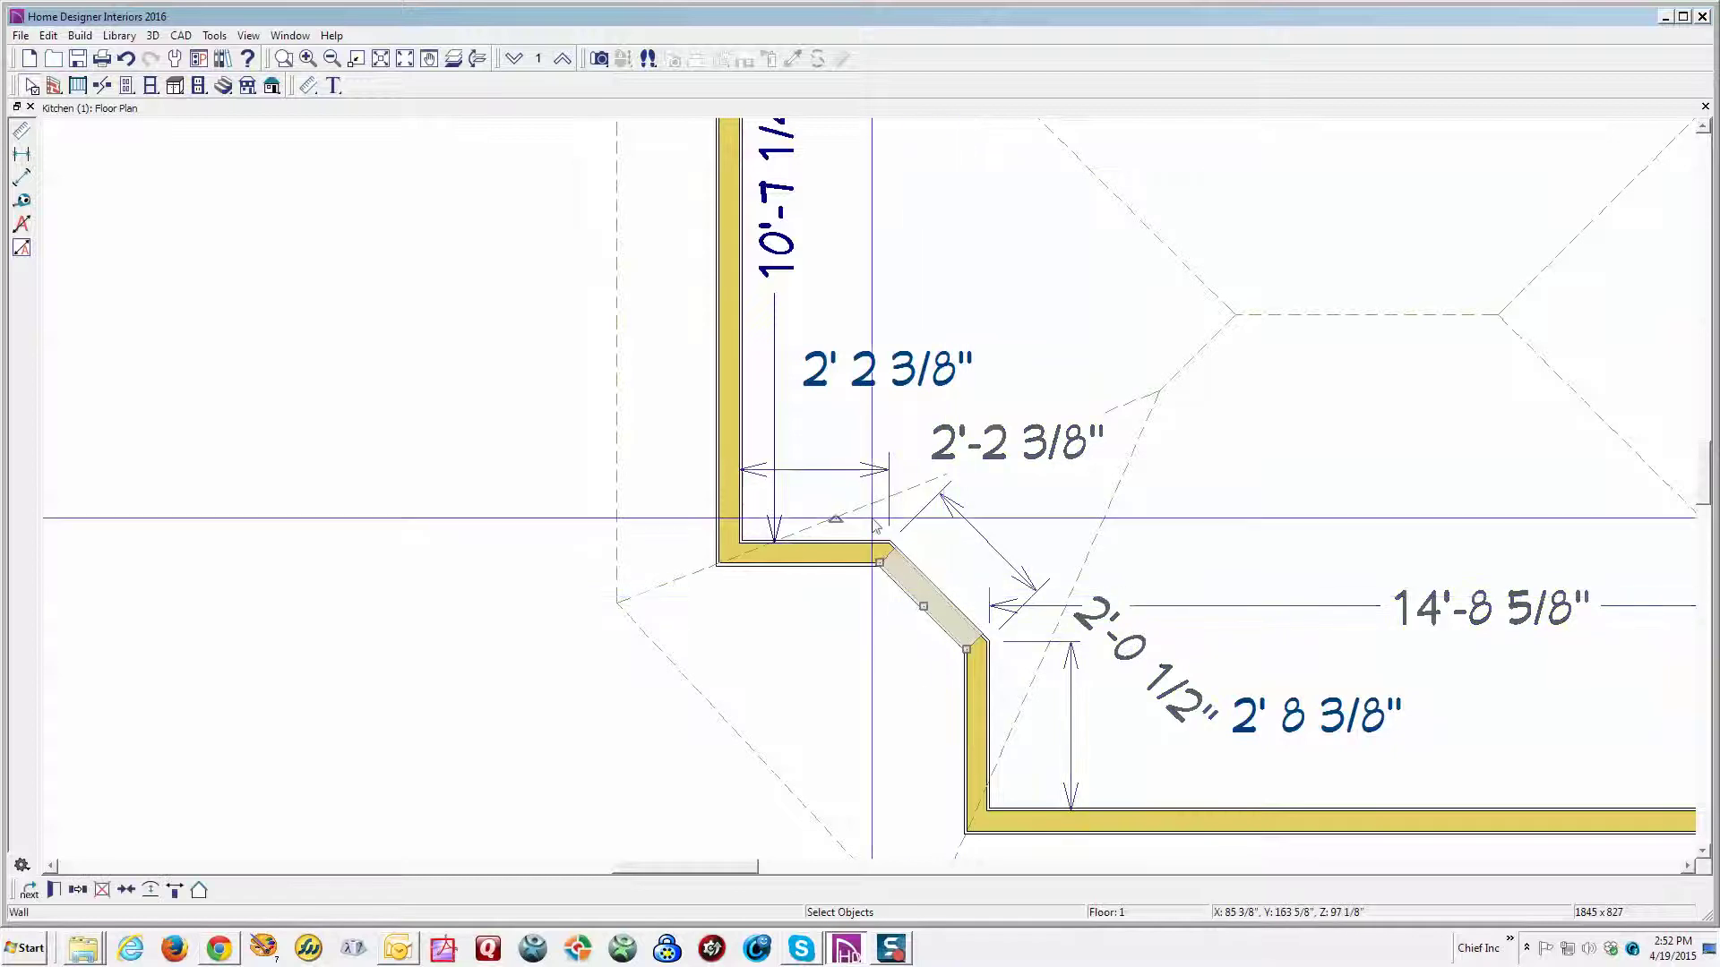
click(826, 468)
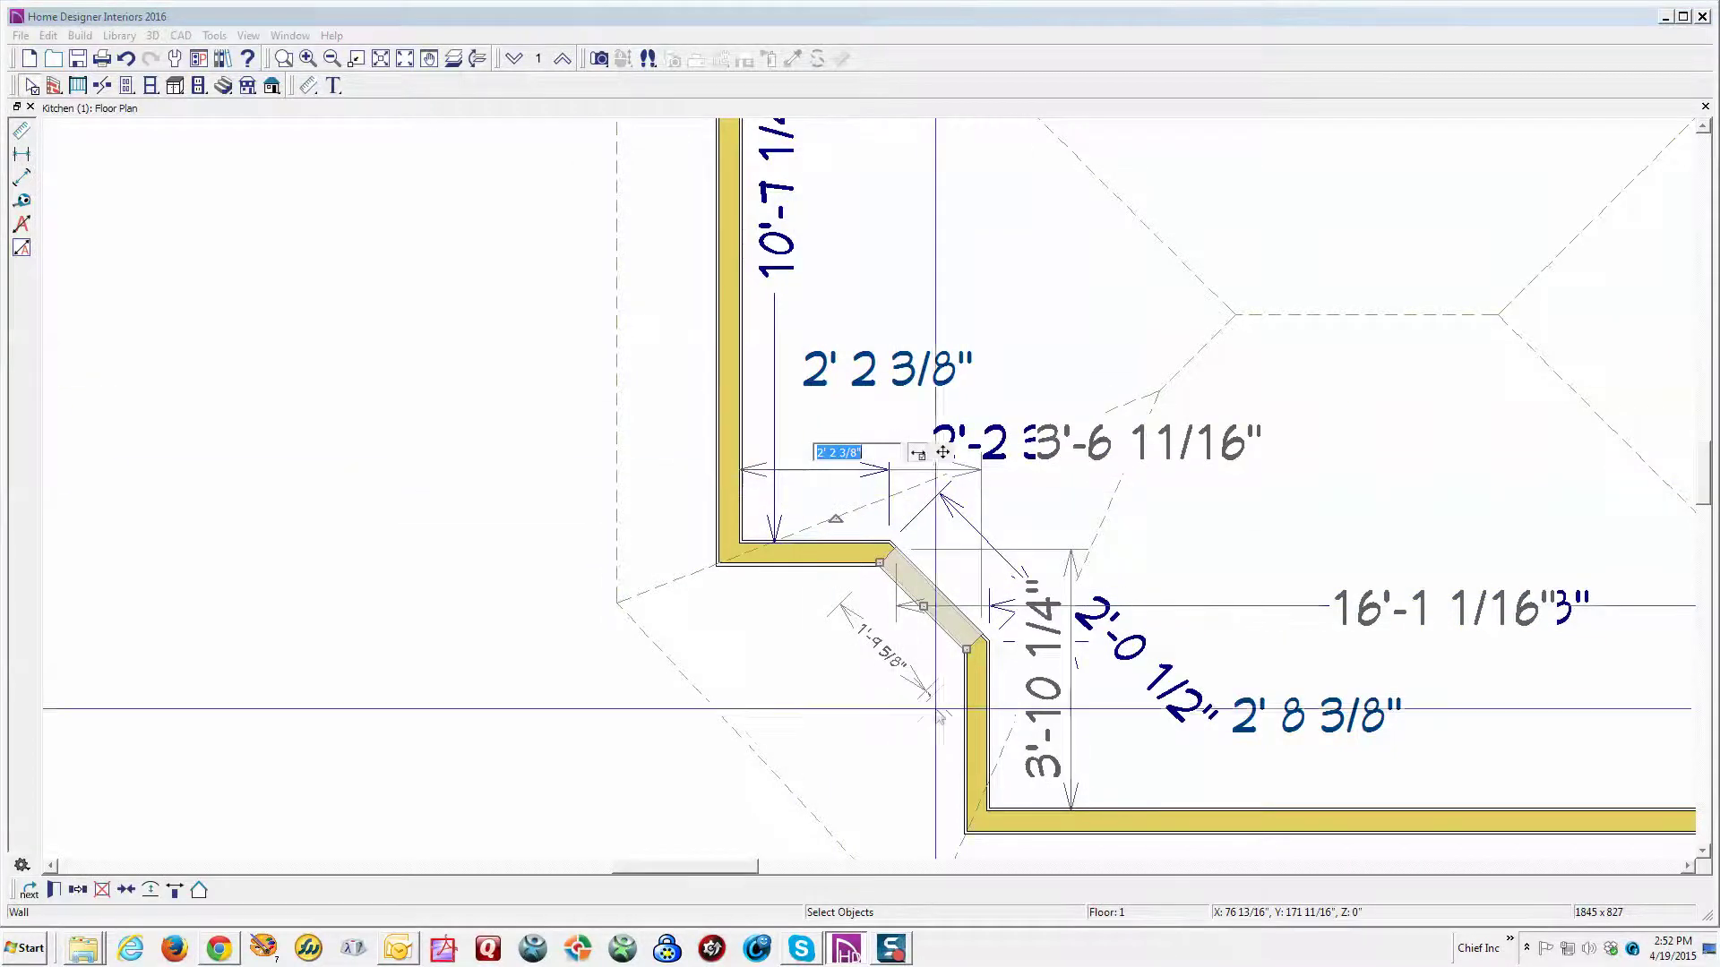
key(Return)
click(976, 742)
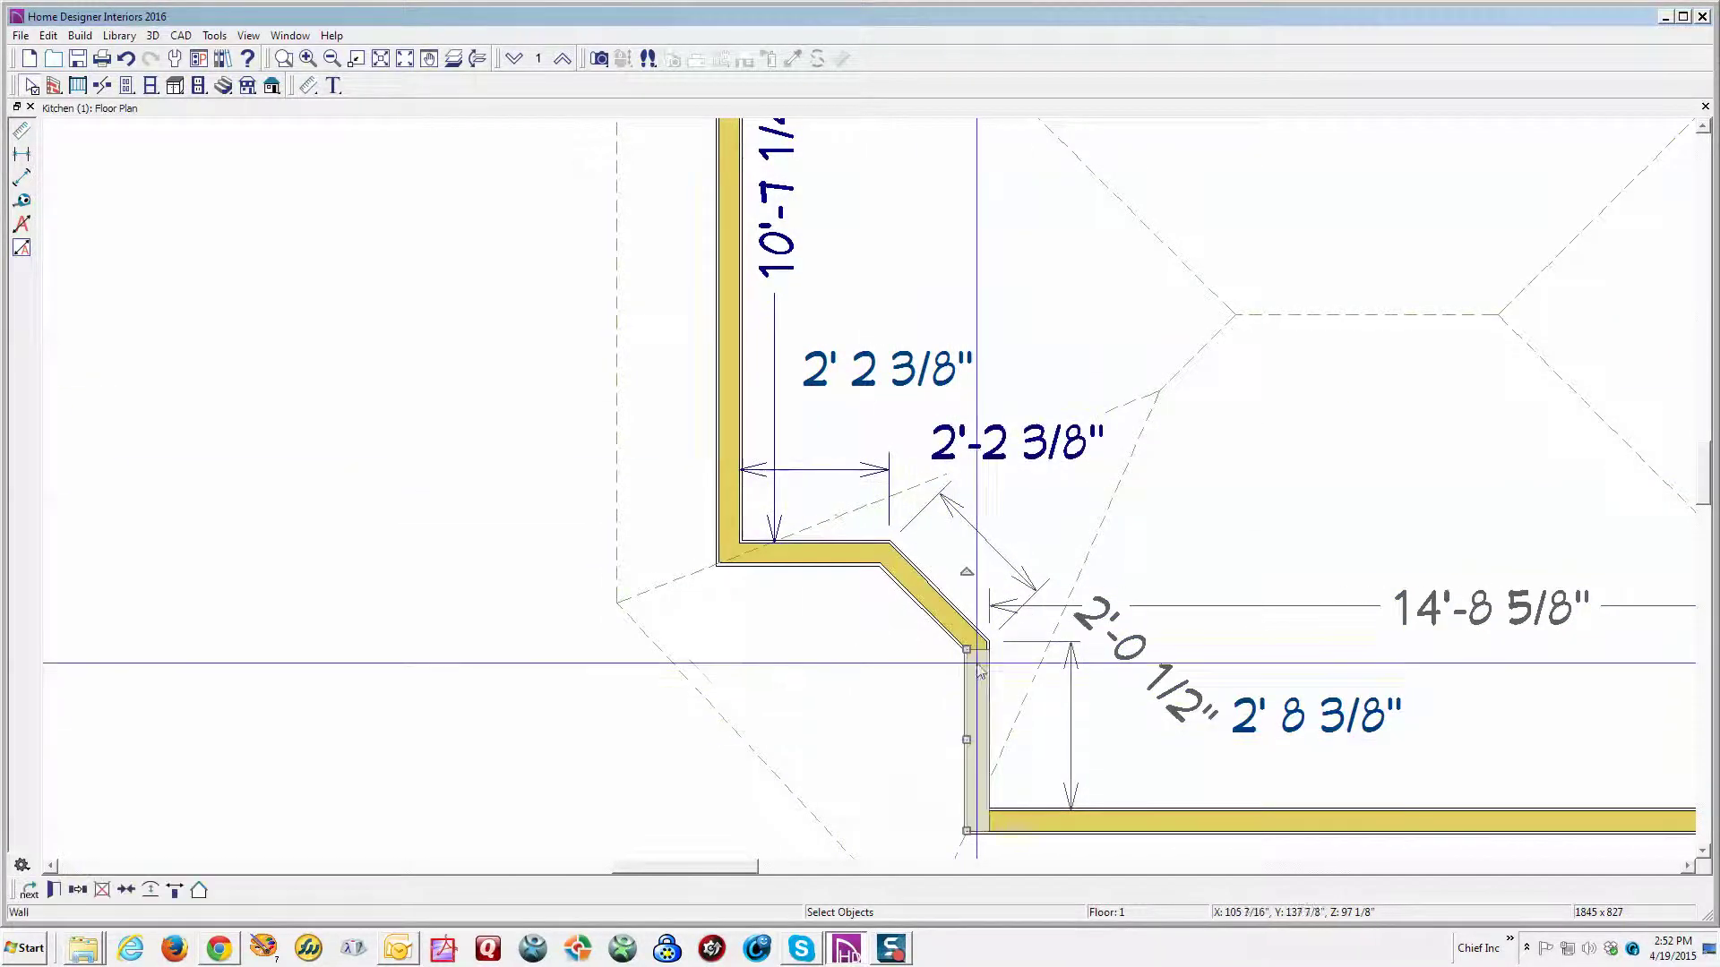
click(986, 553)
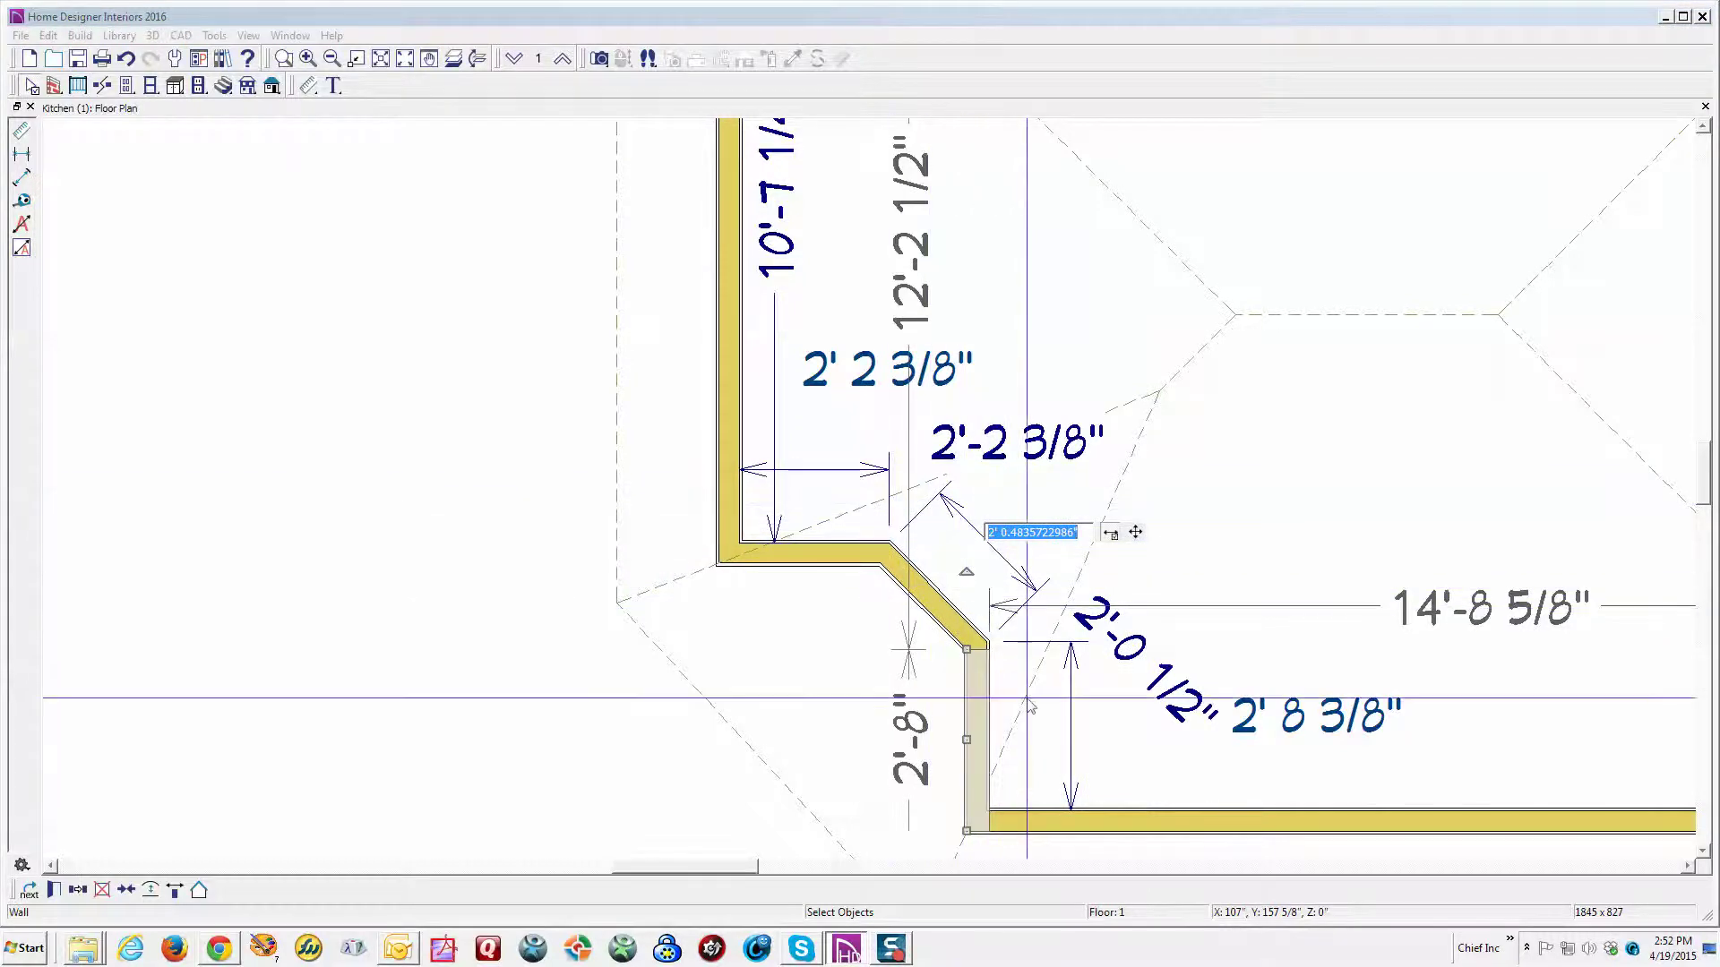
text(0)
key(Return)
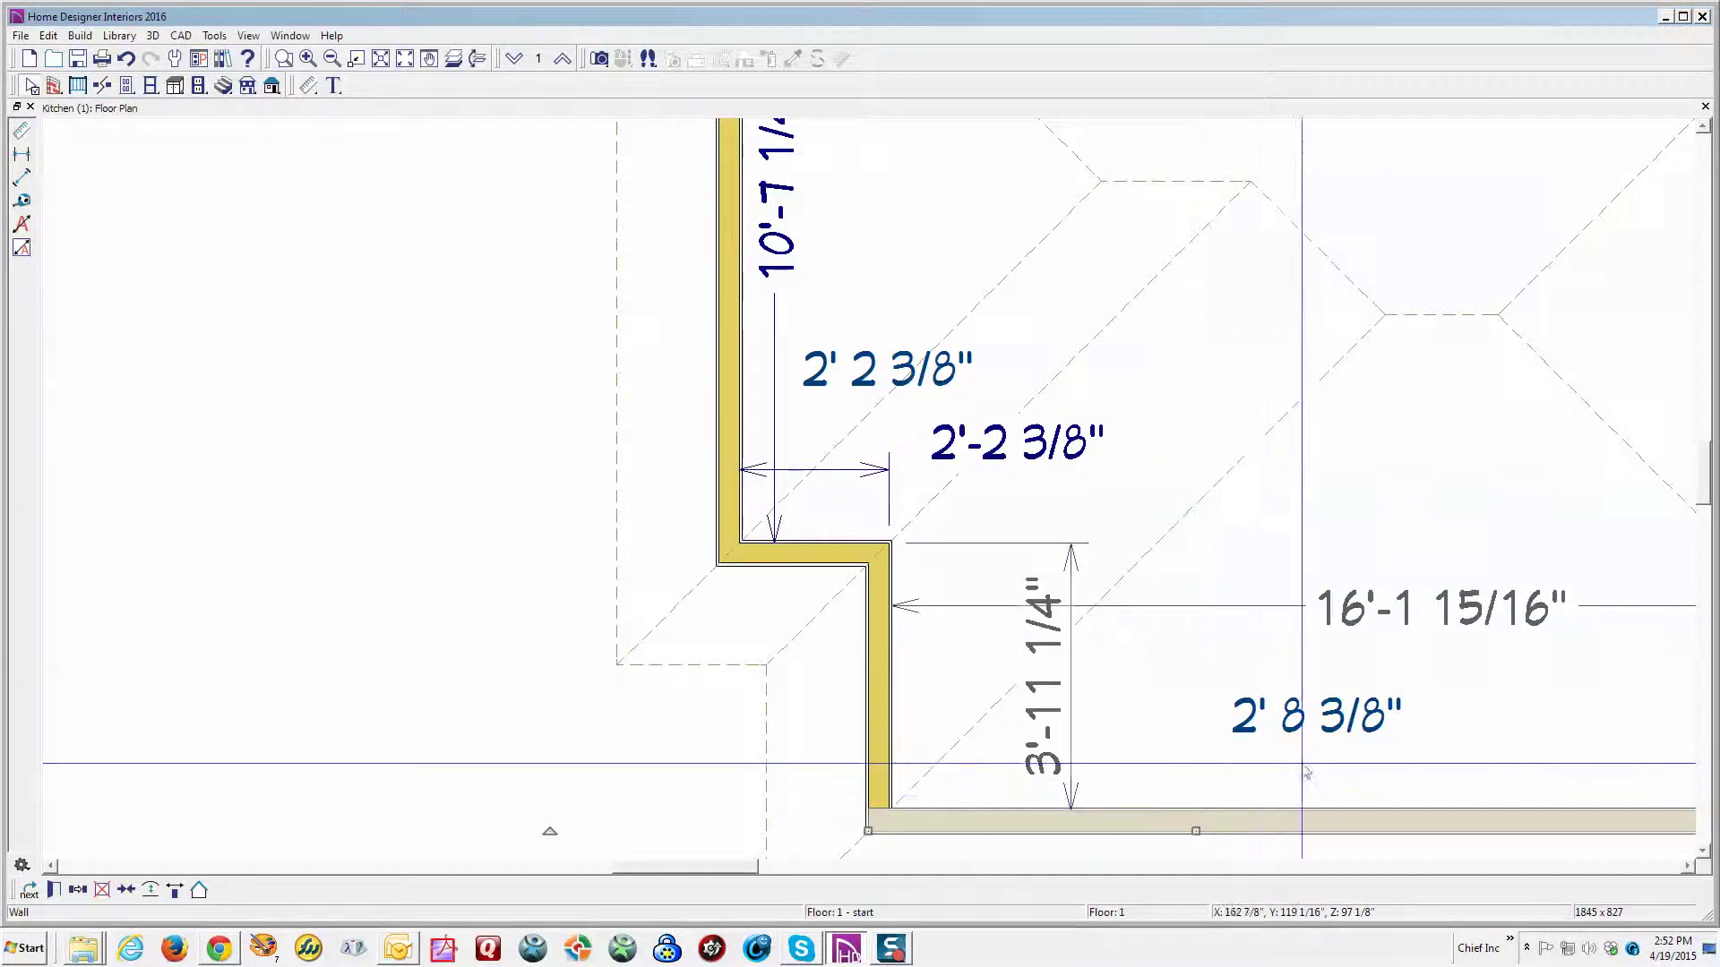
scroll(1254, 817, down, 2)
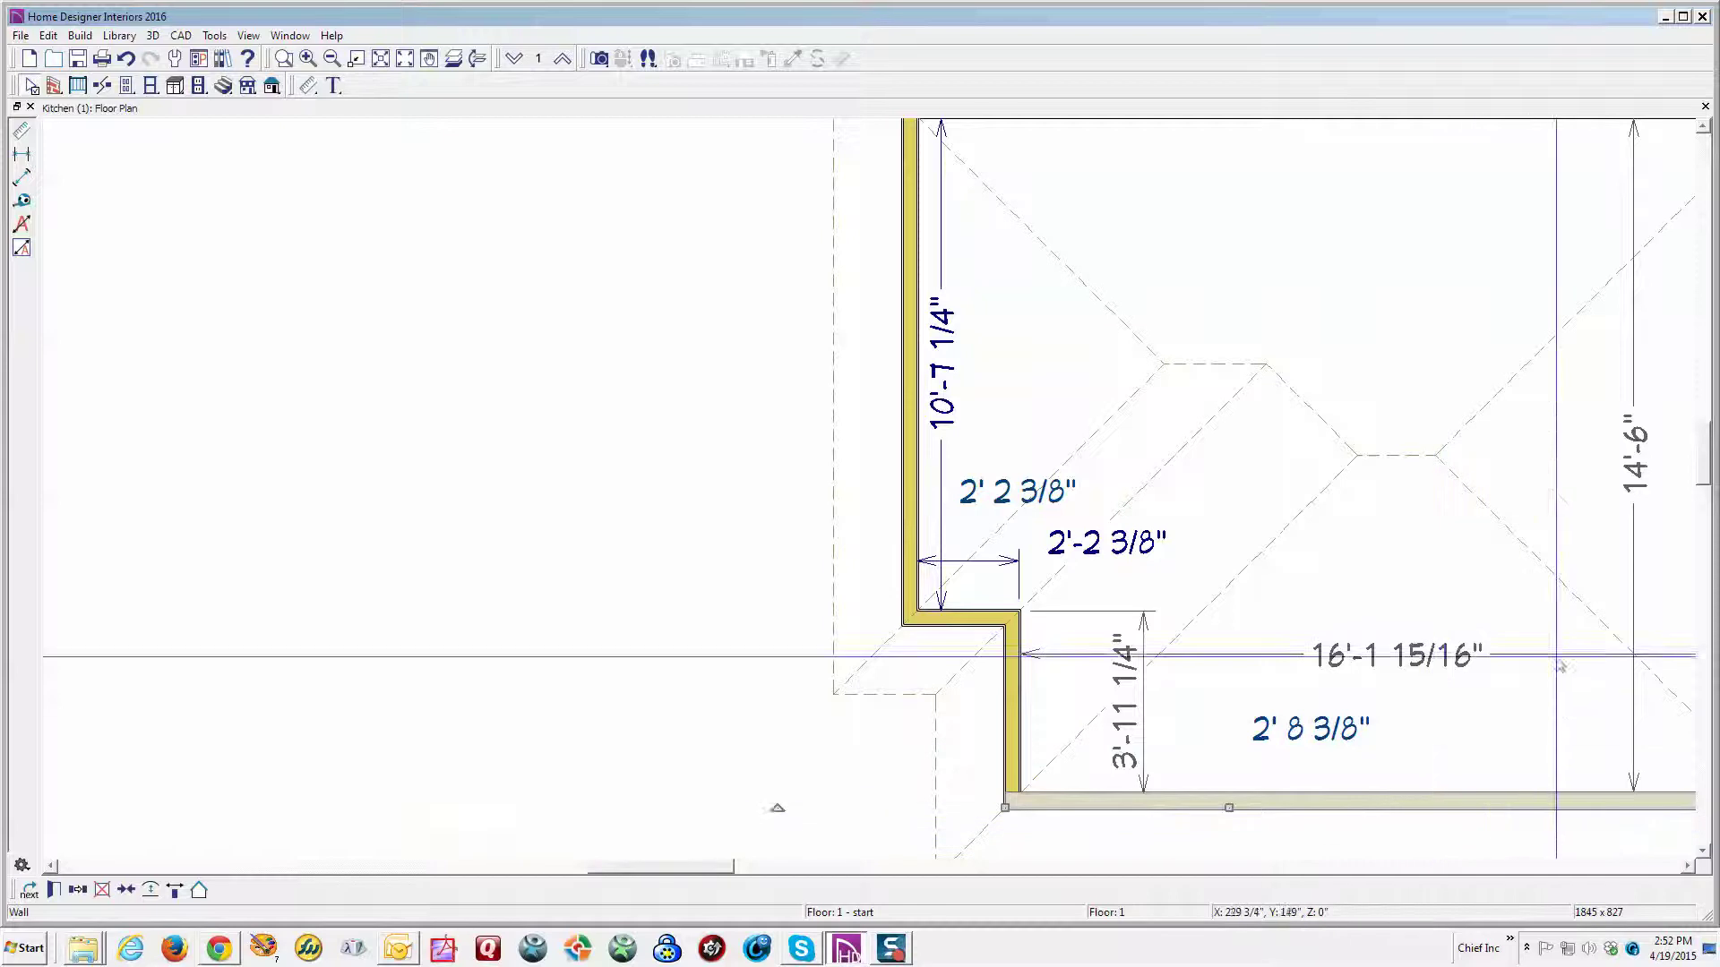
key(Escape)
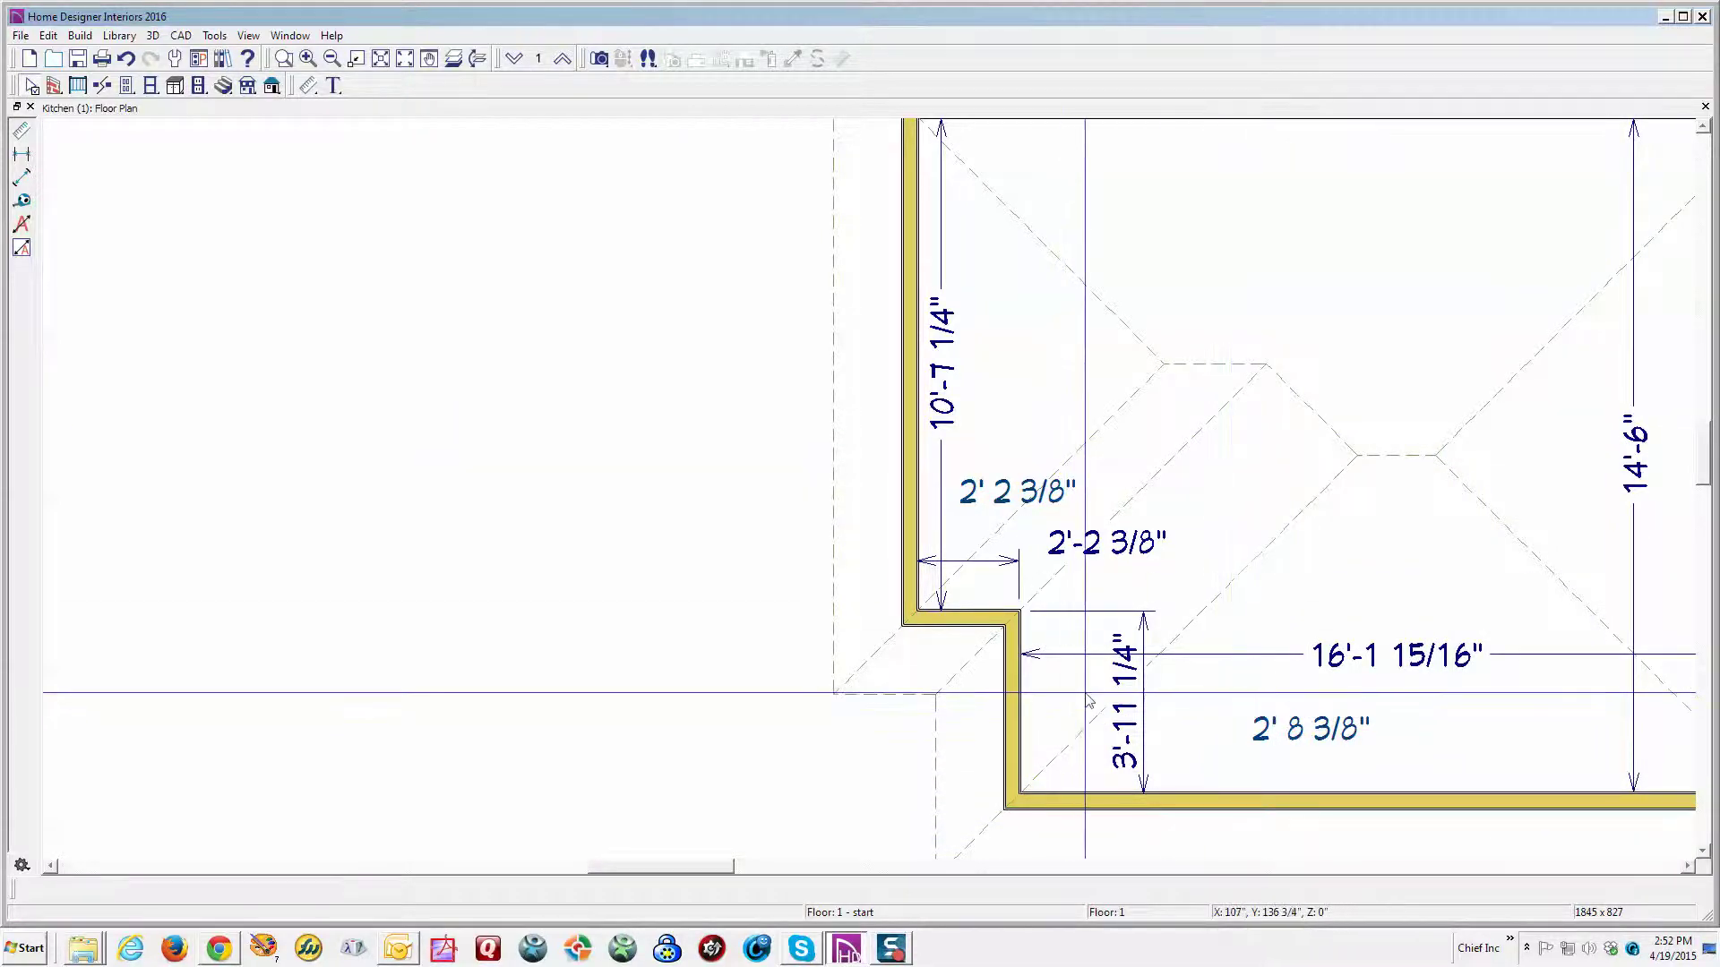
key(ctrl+z)
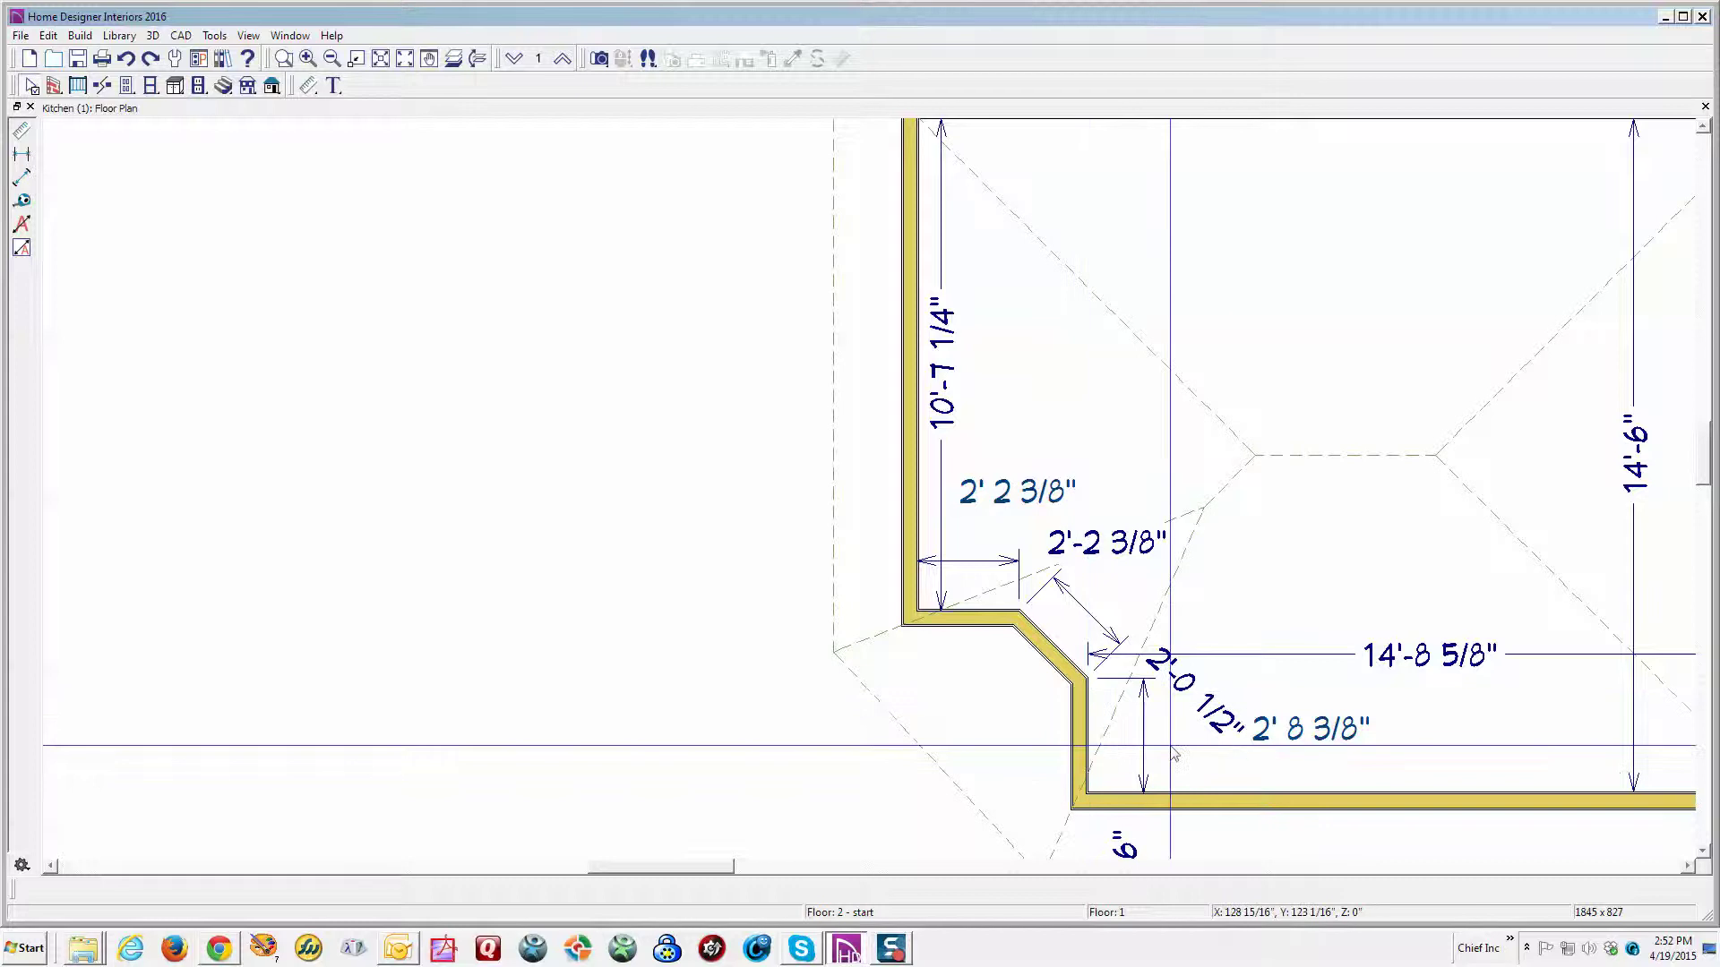
scroll(1175, 755, up, 1)
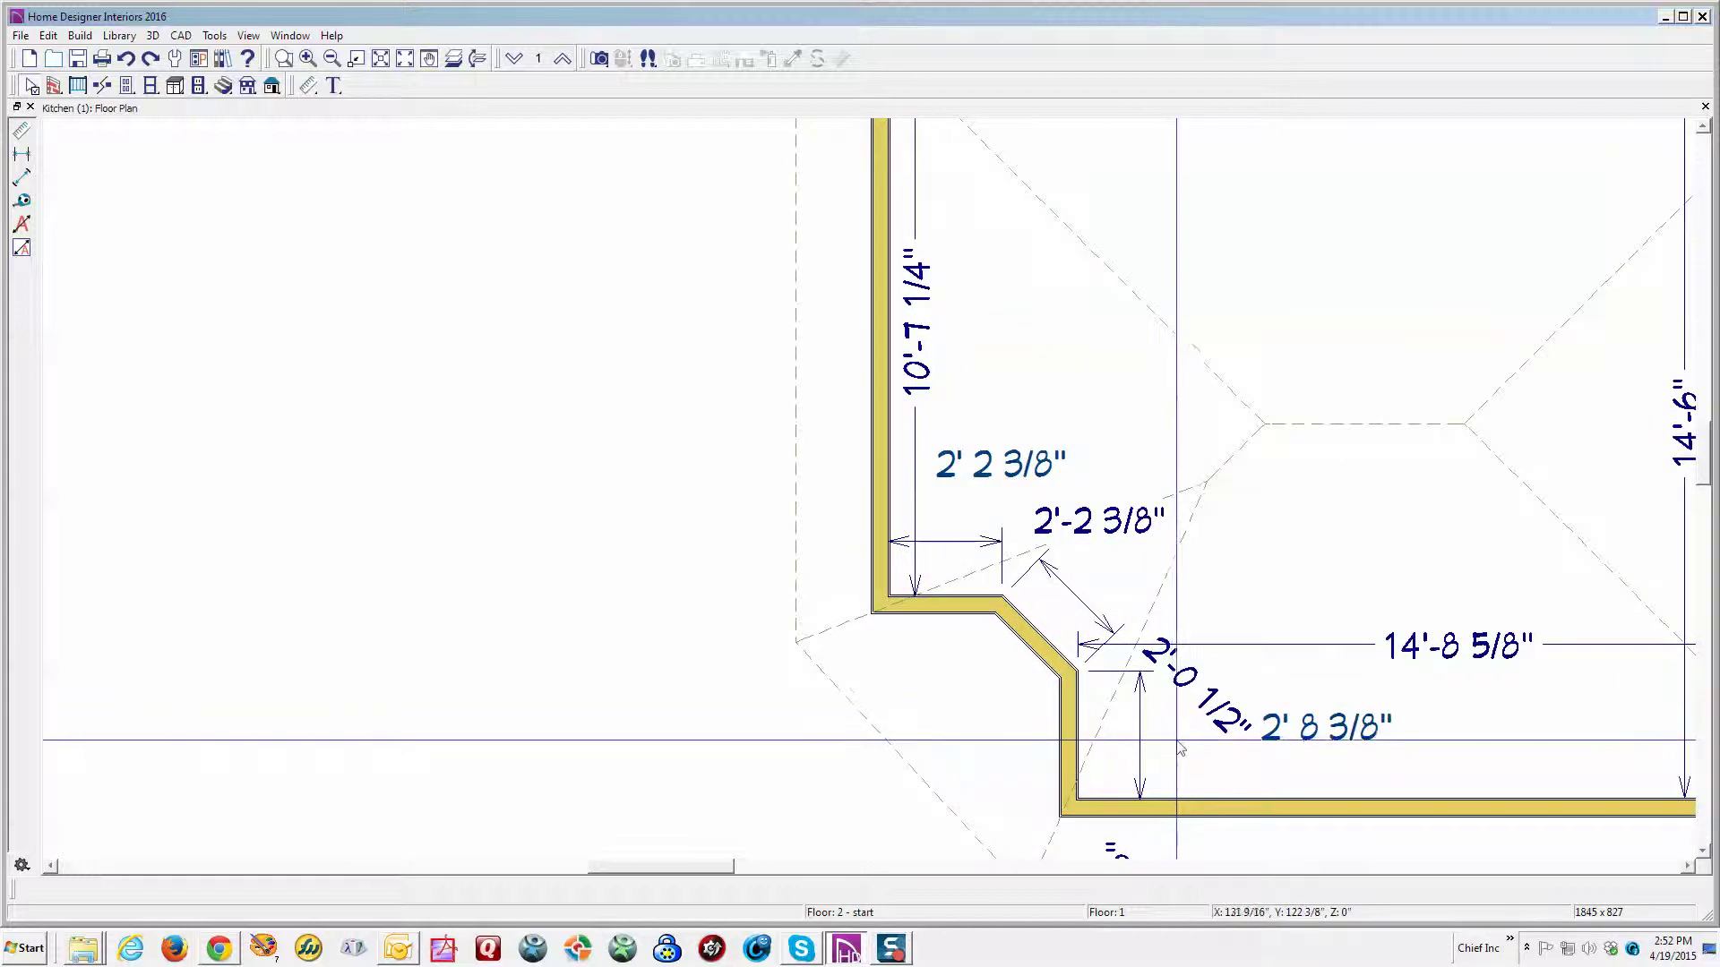
scroll(1185, 647, down, 2)
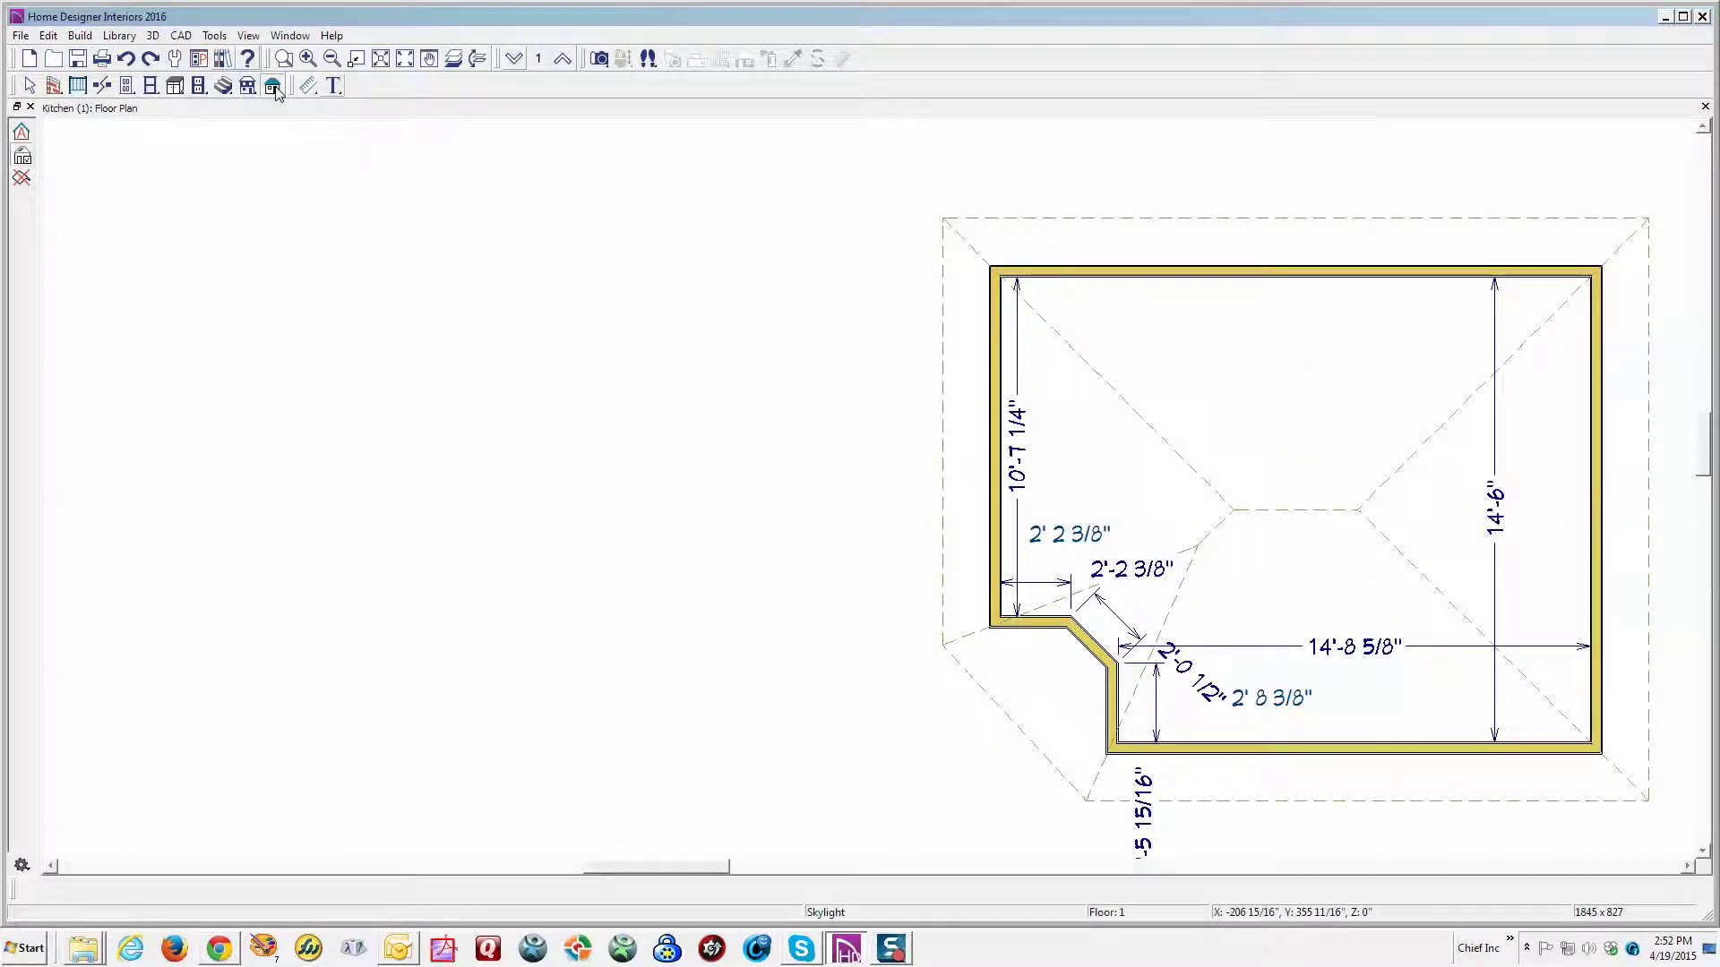
Step: Rebuild the kitchen roof from Build Roof, keeping 8" pitch and 18" overhangs
click(22, 134)
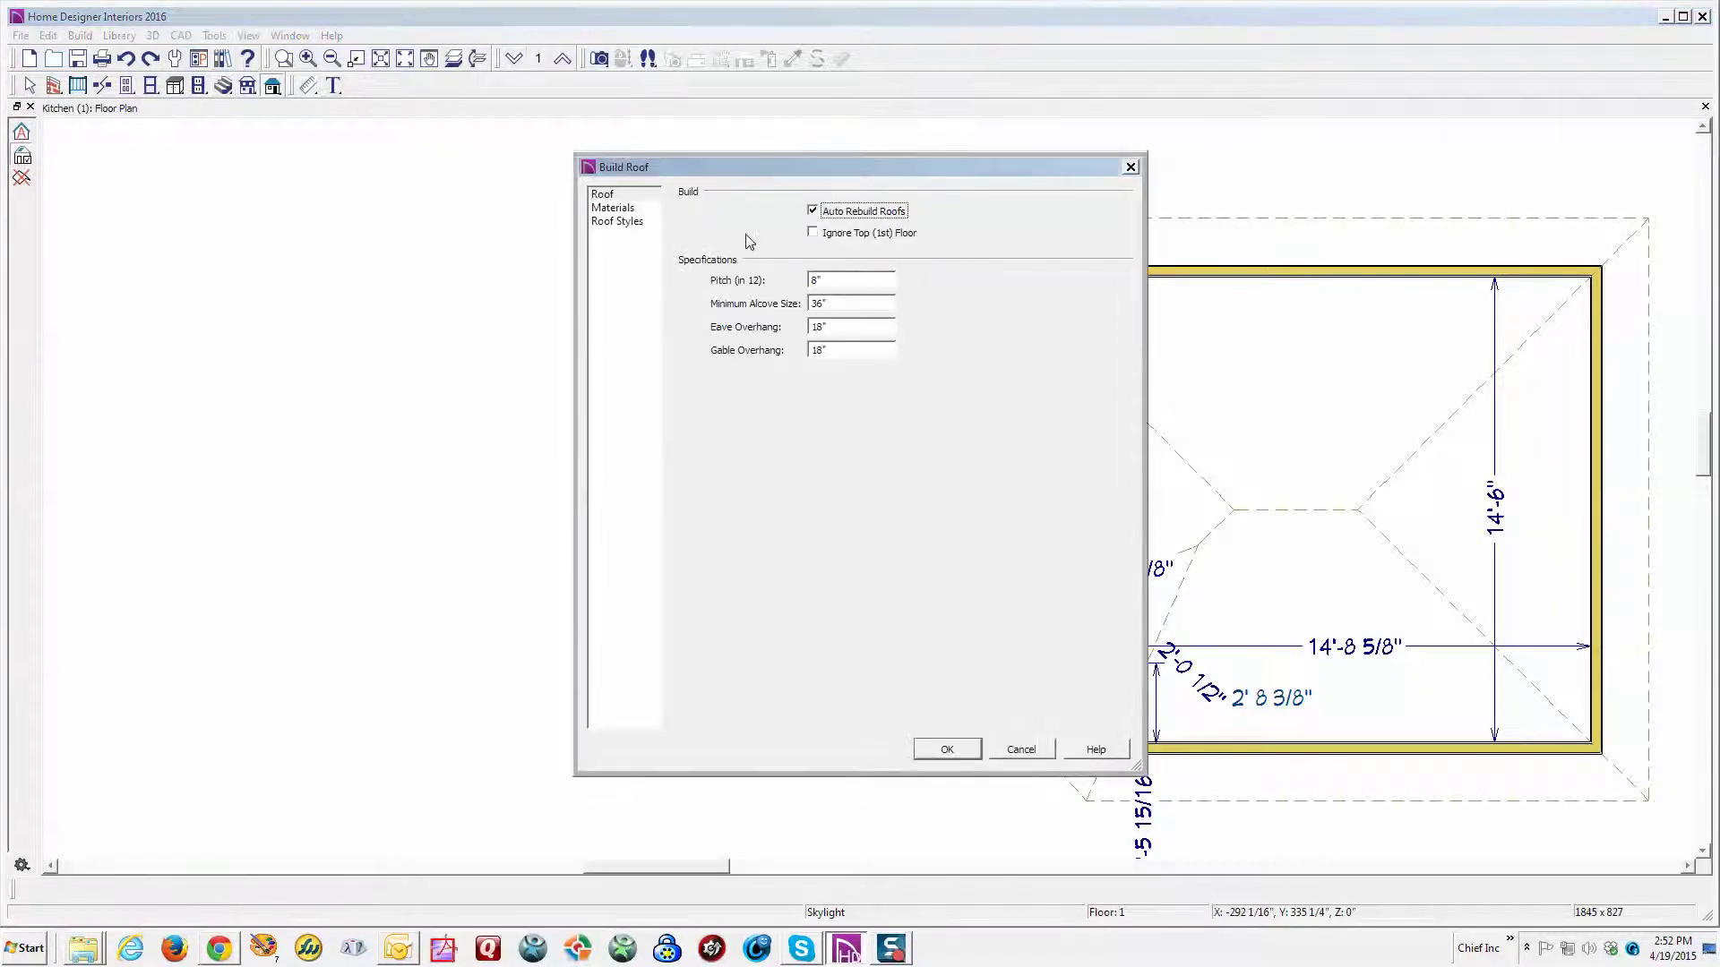
click(947, 749)
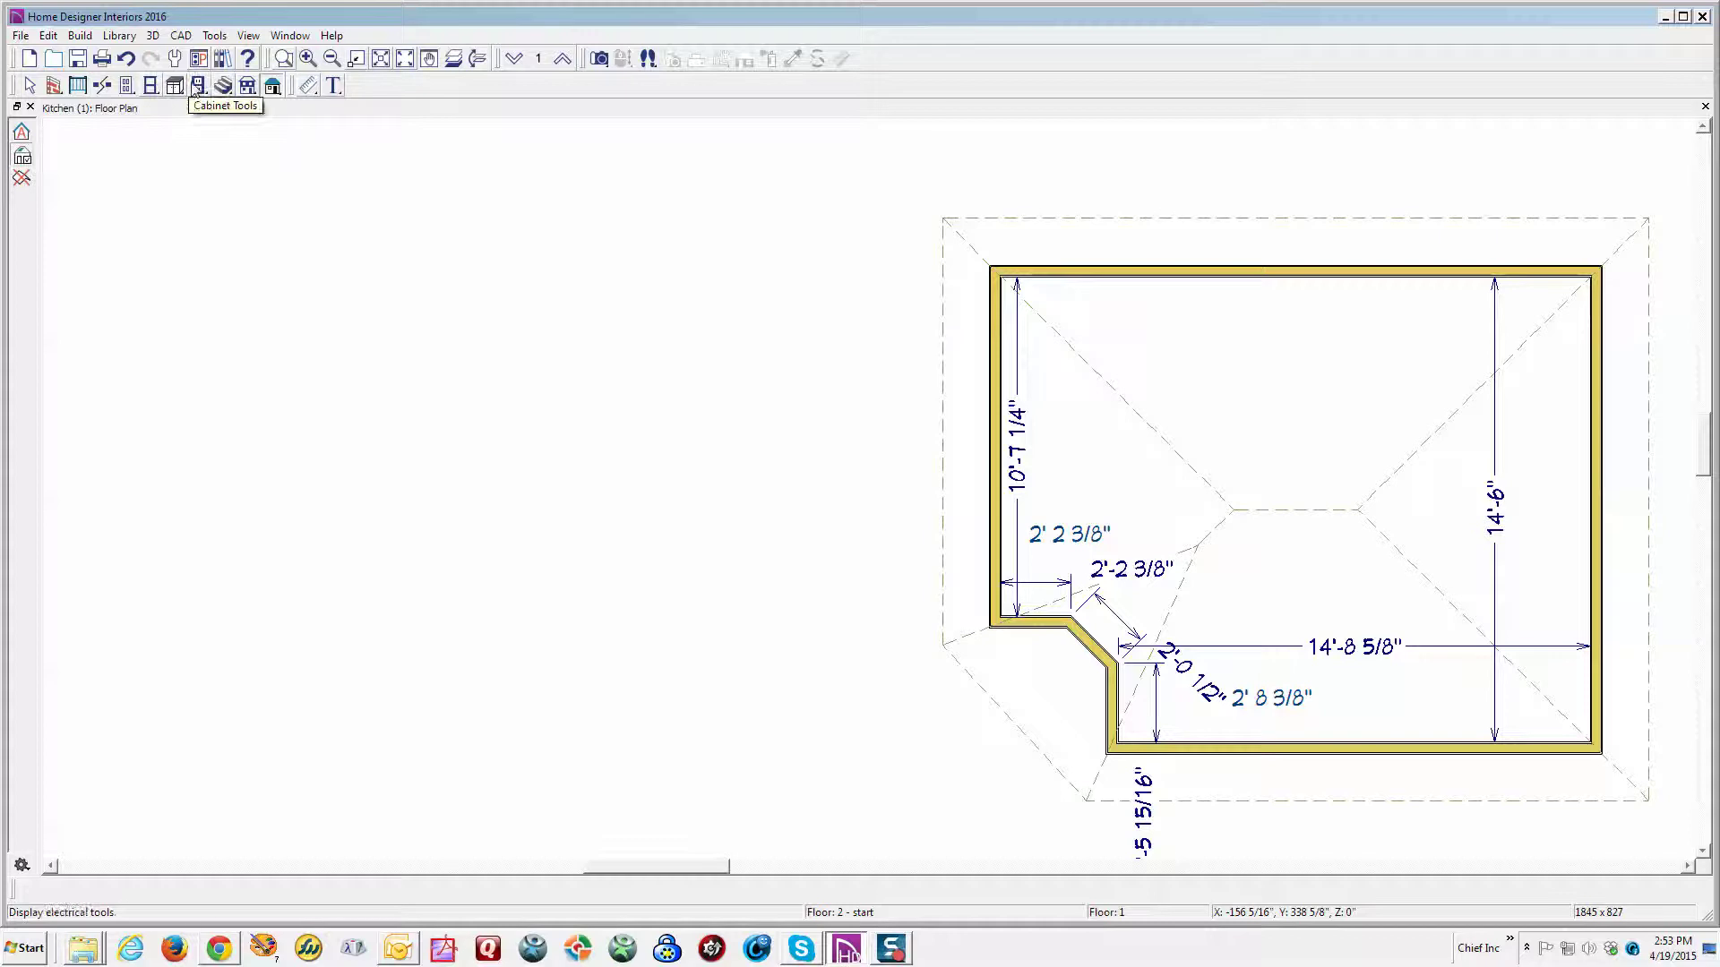
Step: Turn off display of the Roof Planes layer in Display Options
click(288, 36)
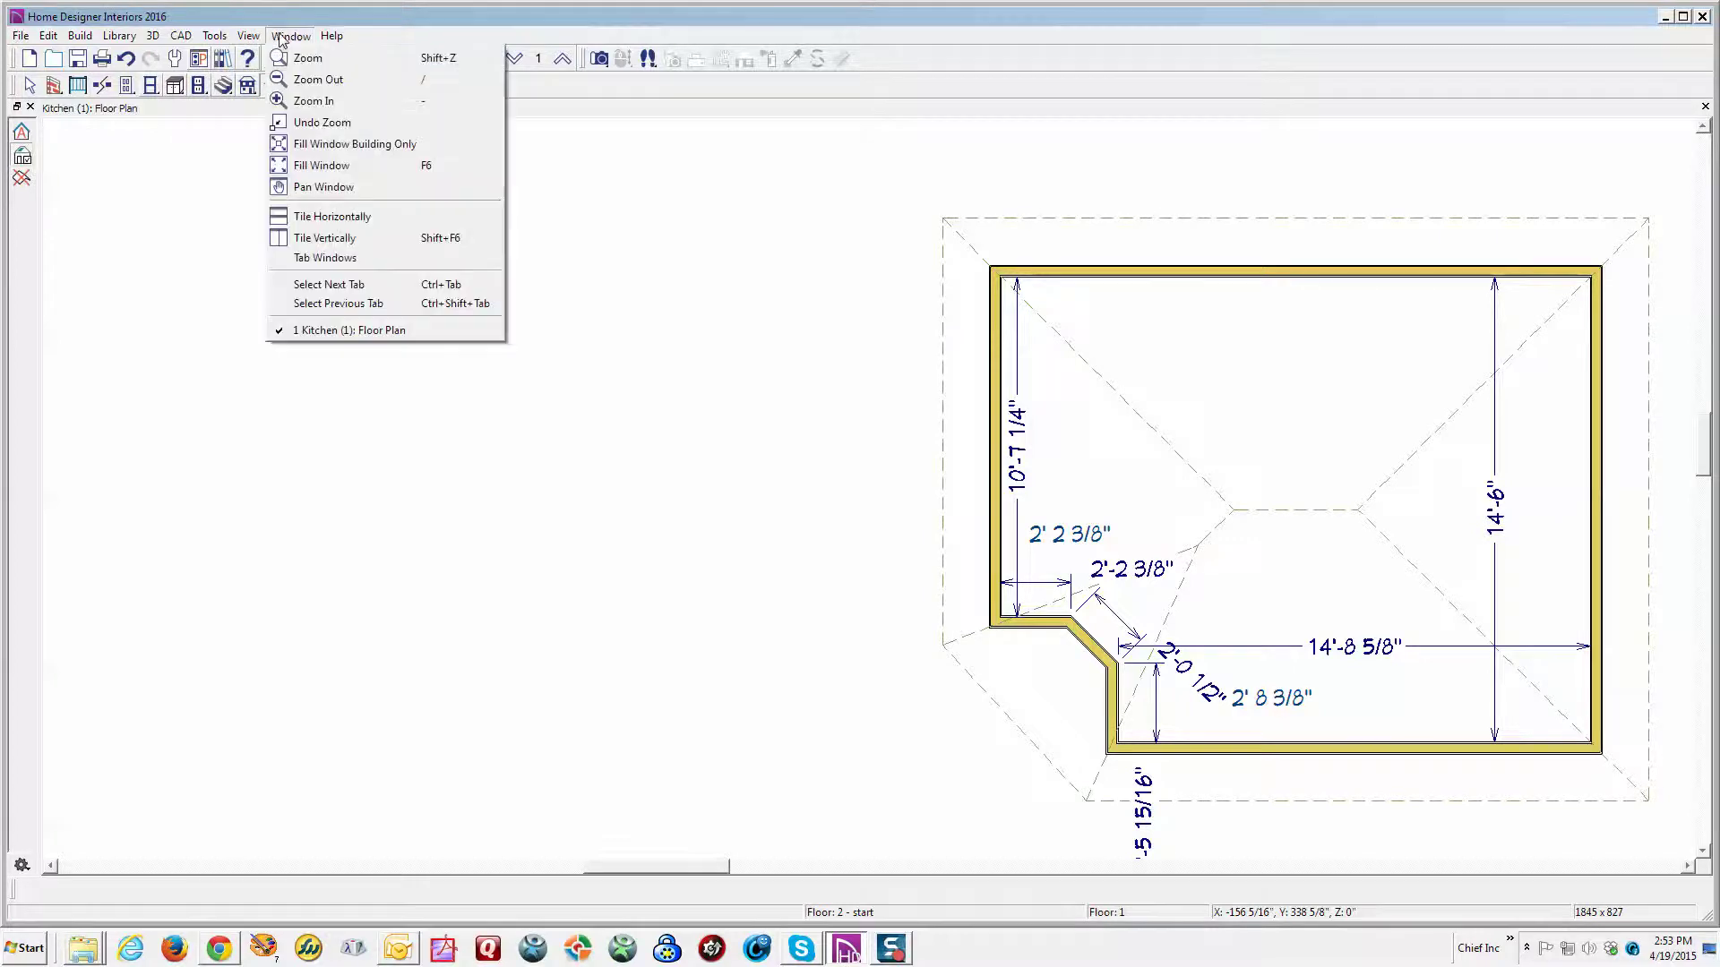
mouse_move(215, 36)
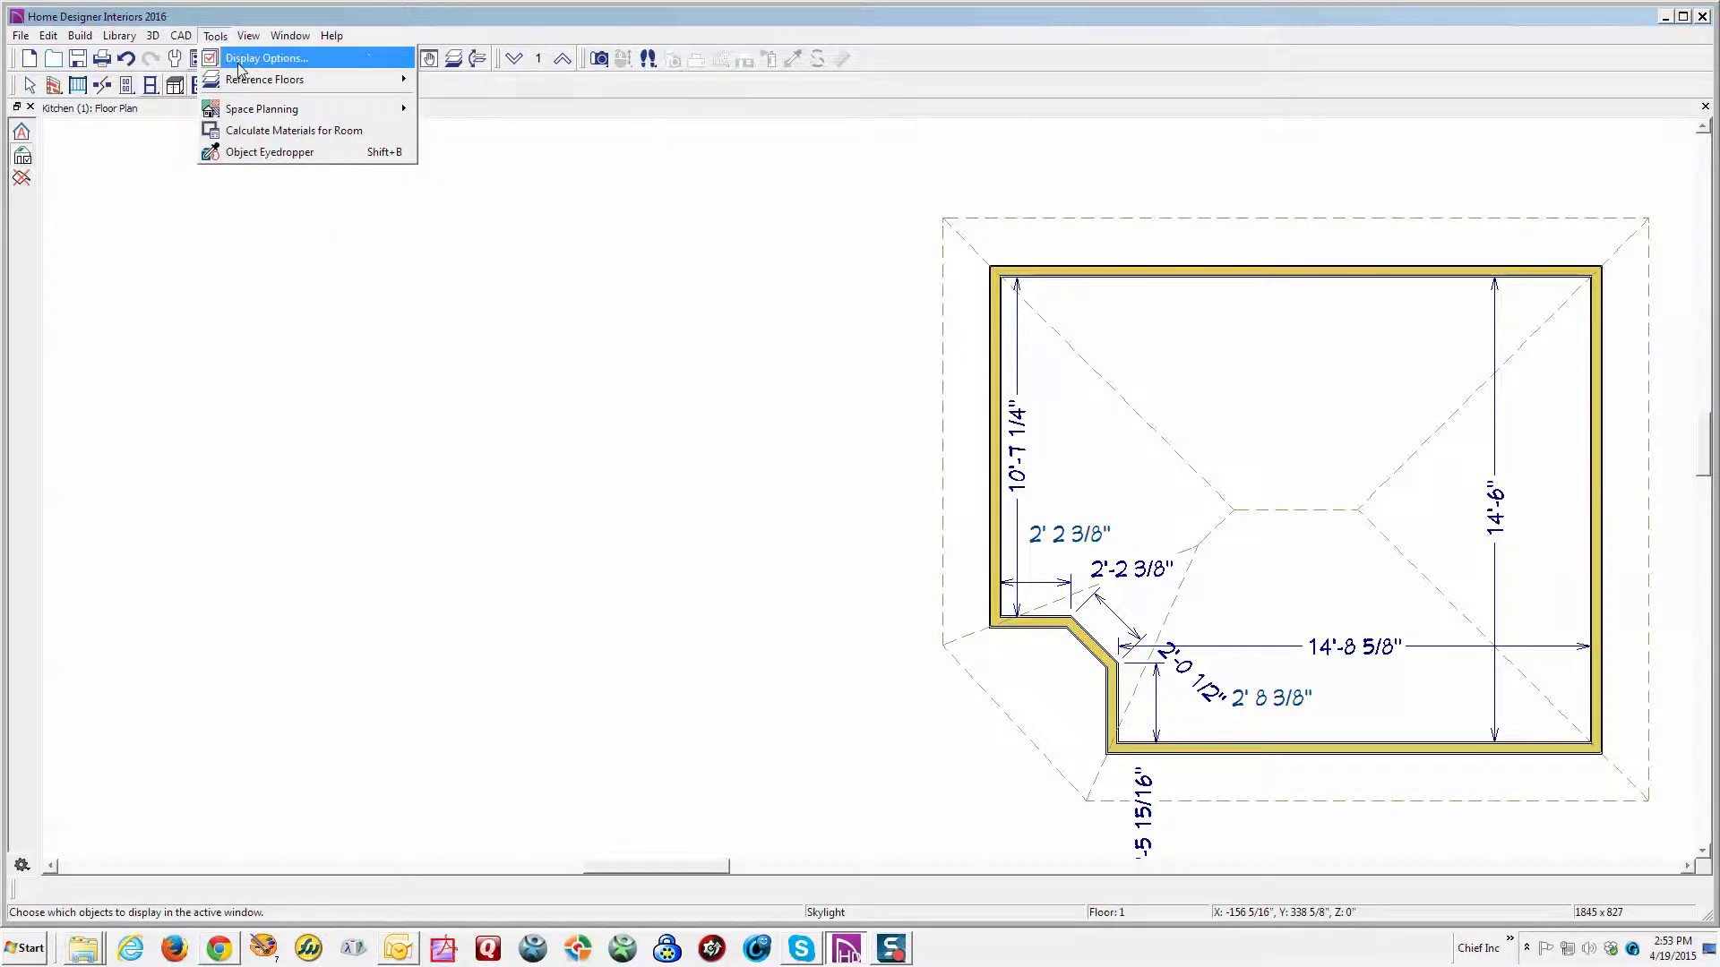
click(240, 59)
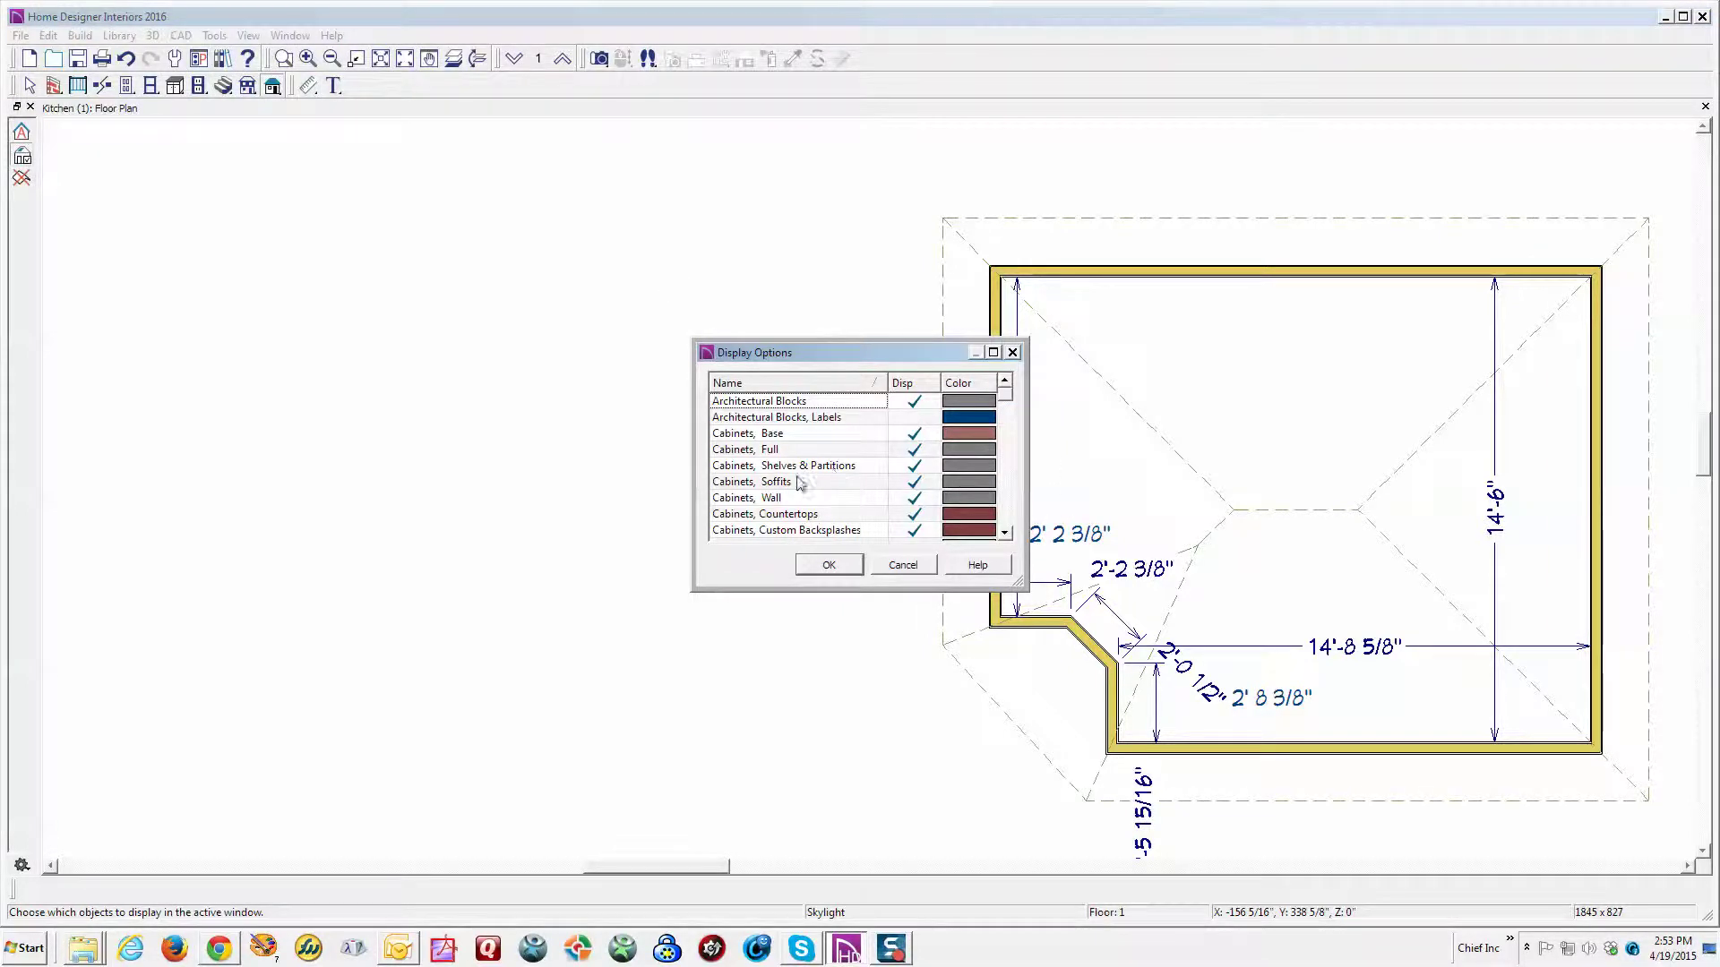
key(r)
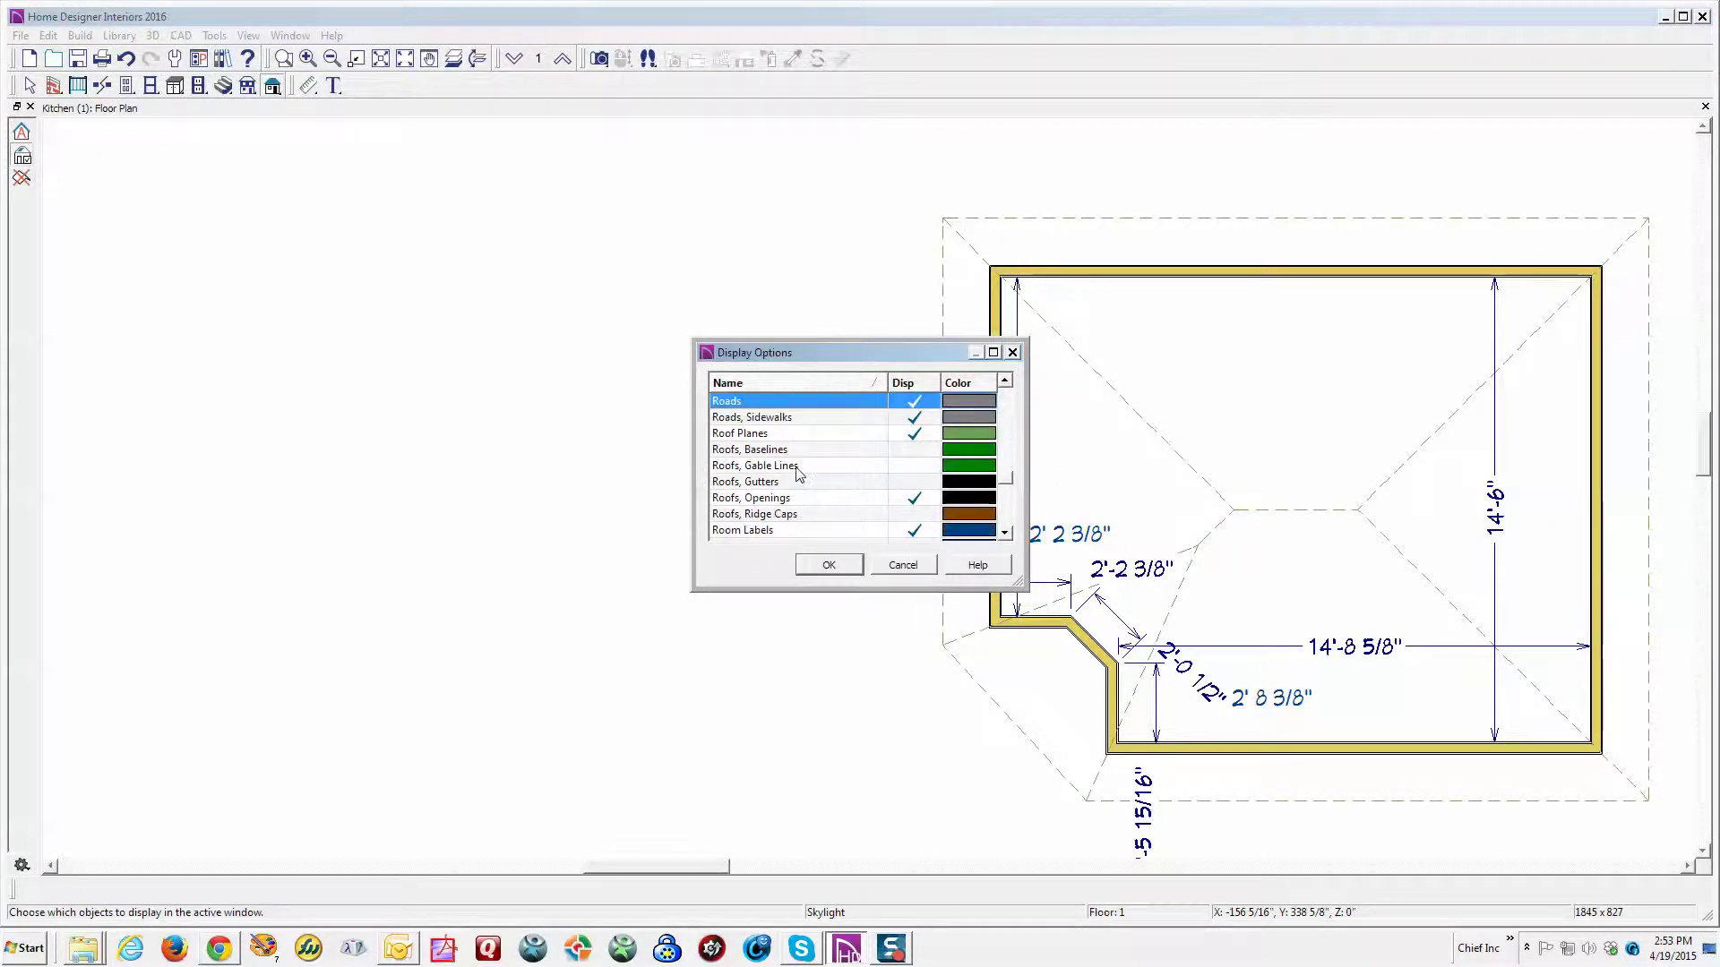
click(830, 566)
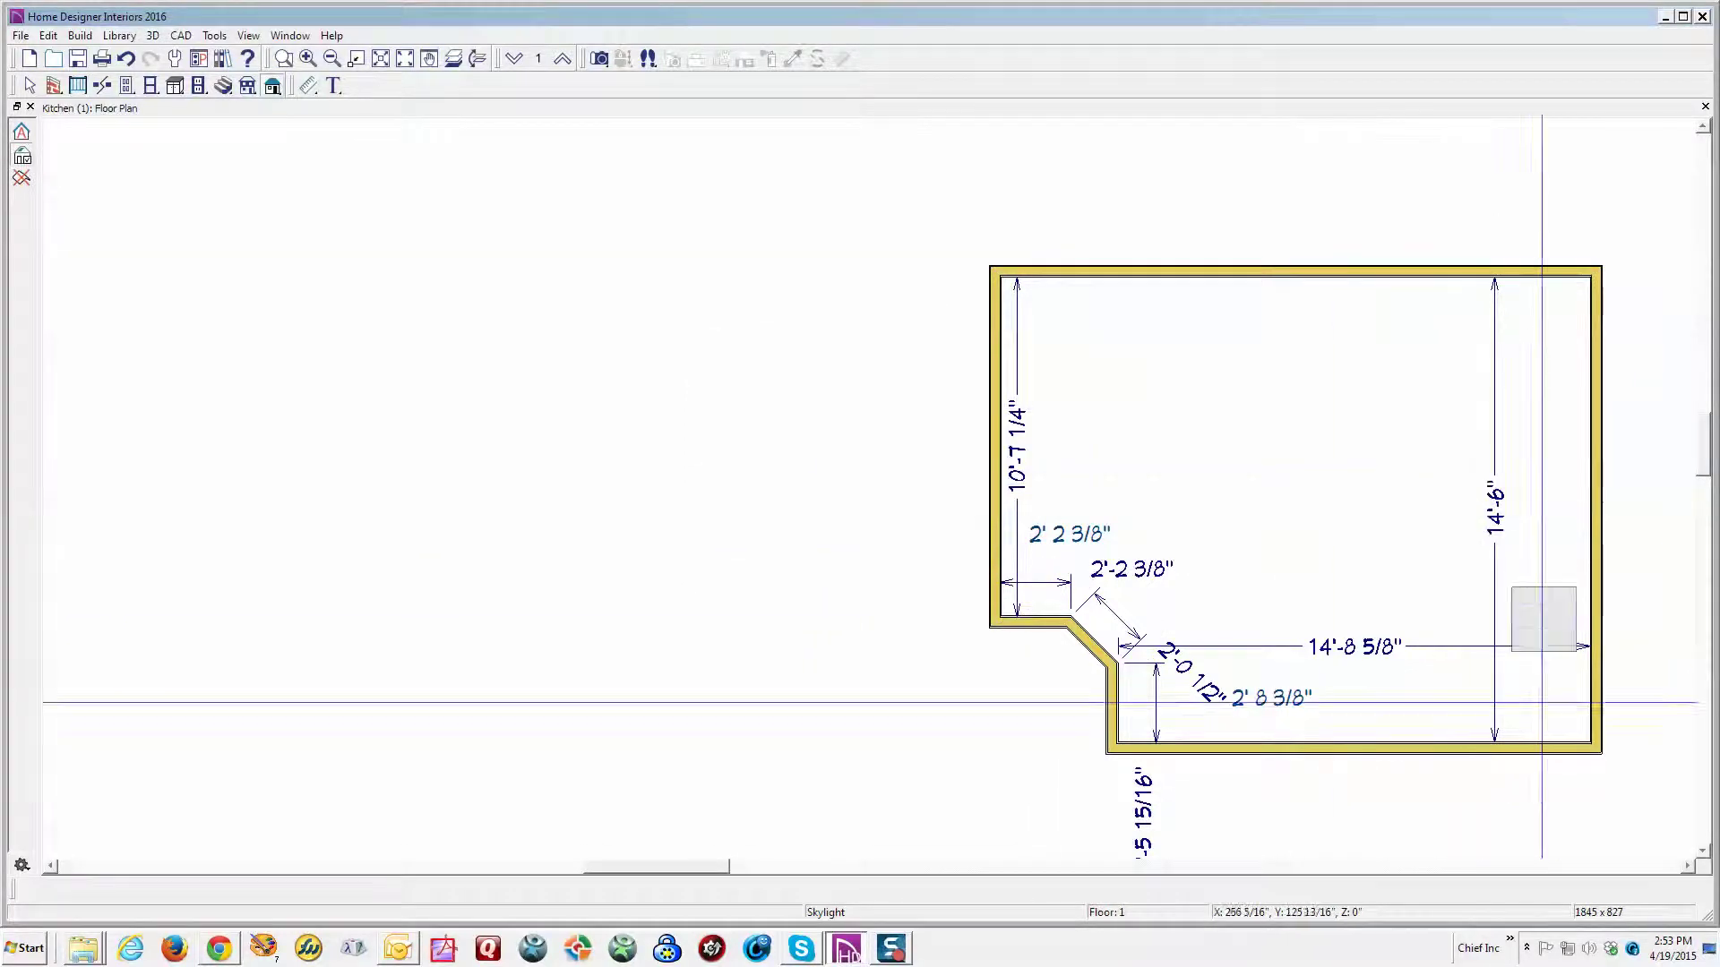
drag(1691, 869, 1691, 869)
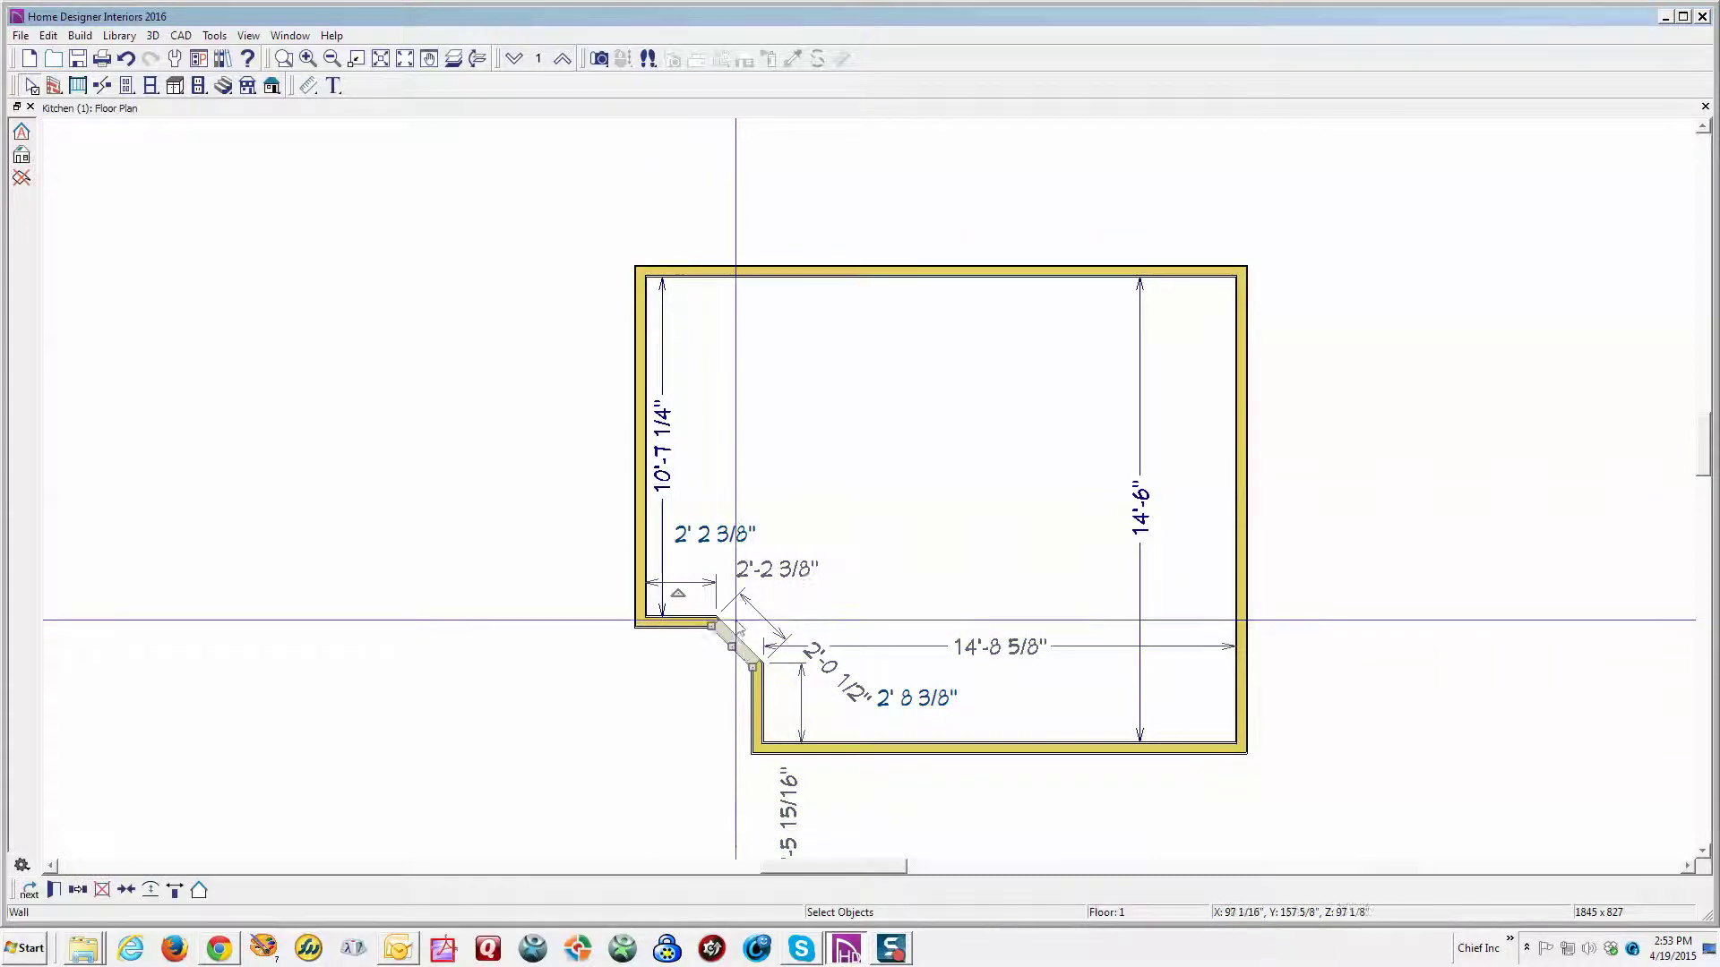
click(693, 583)
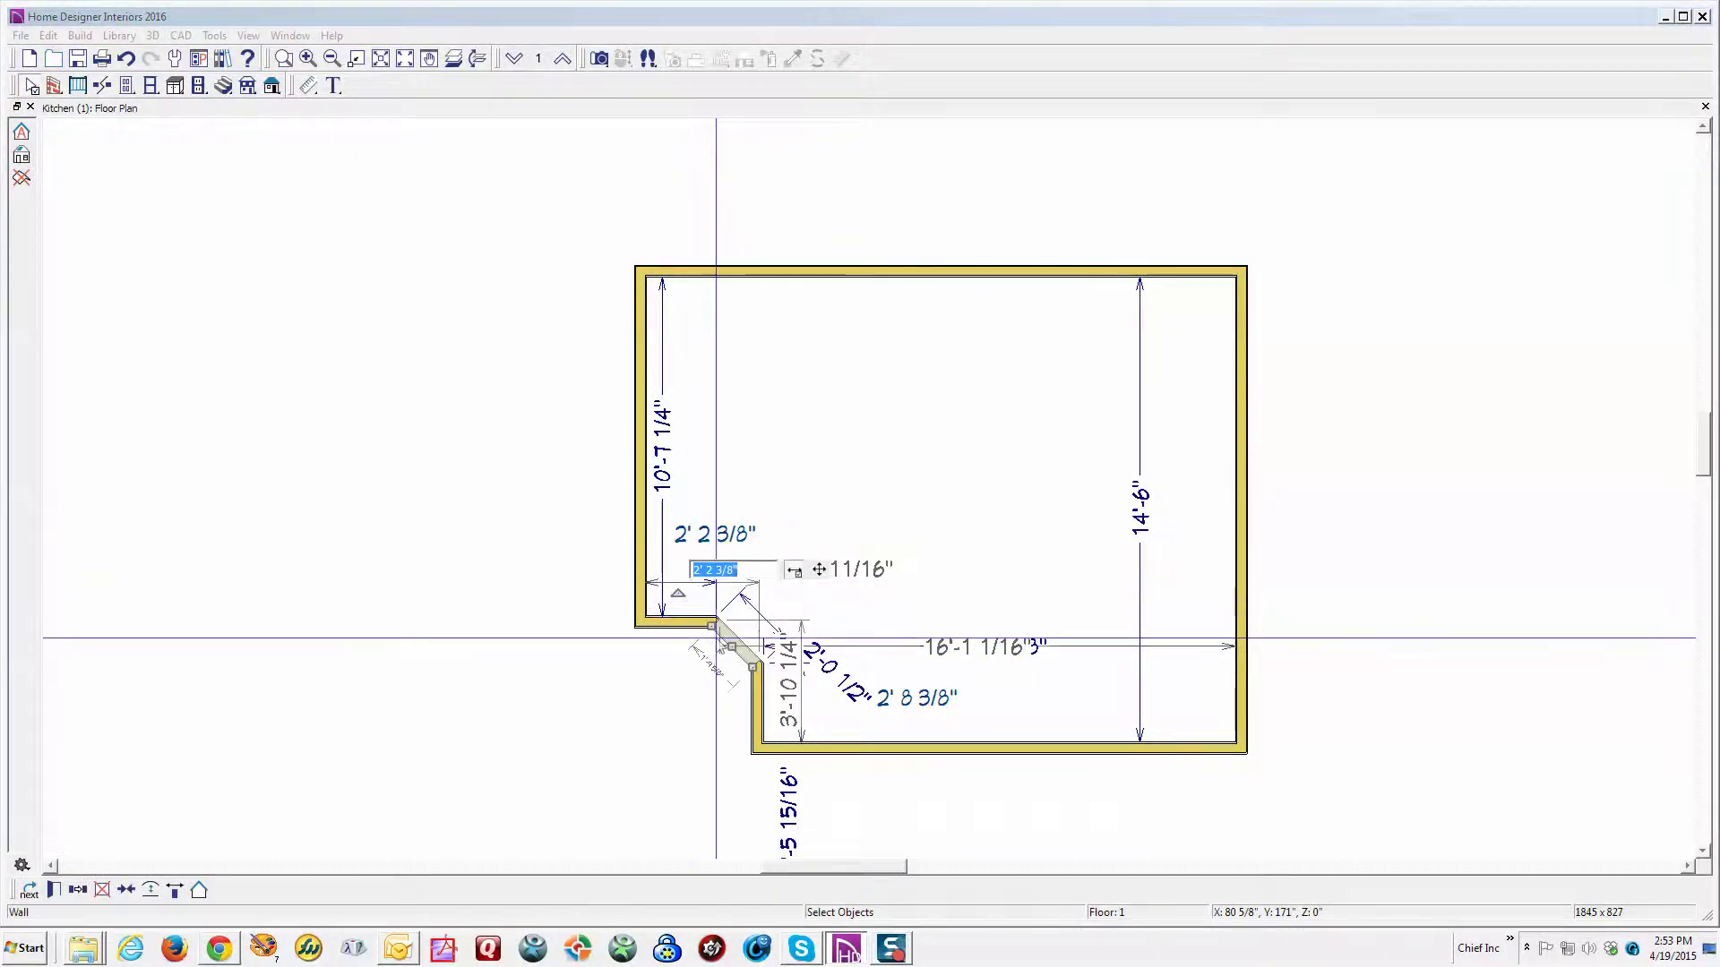
key(Return)
click(759, 714)
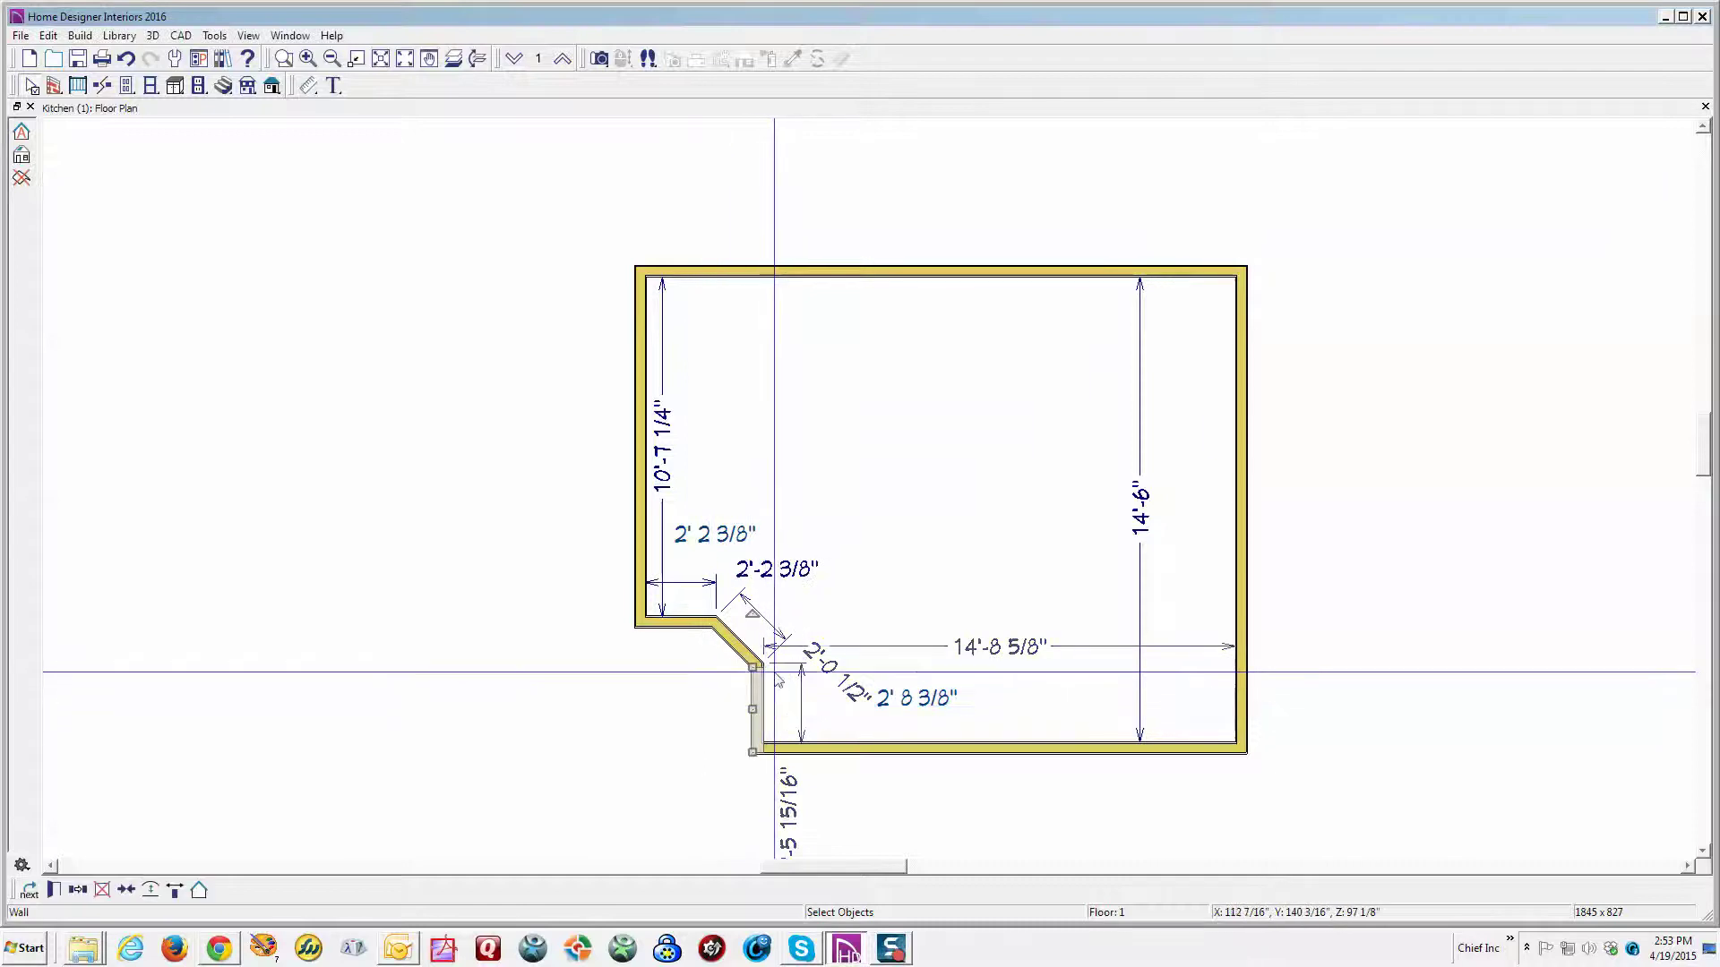
click(762, 606)
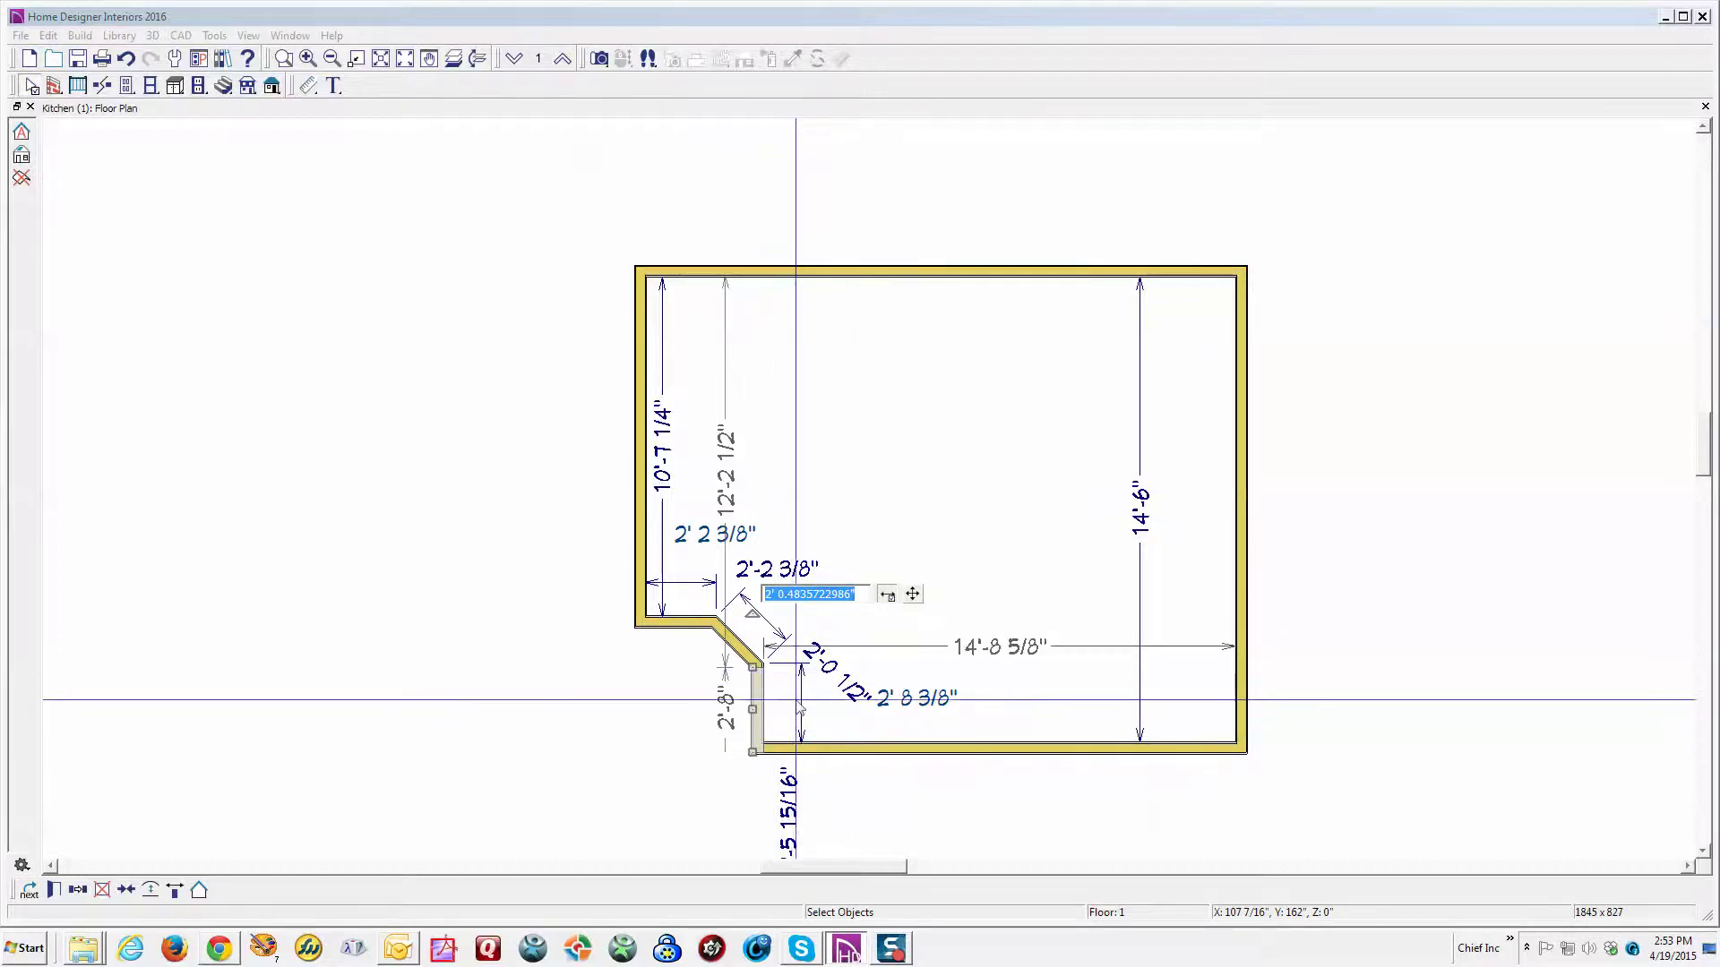
key(BackSpace)
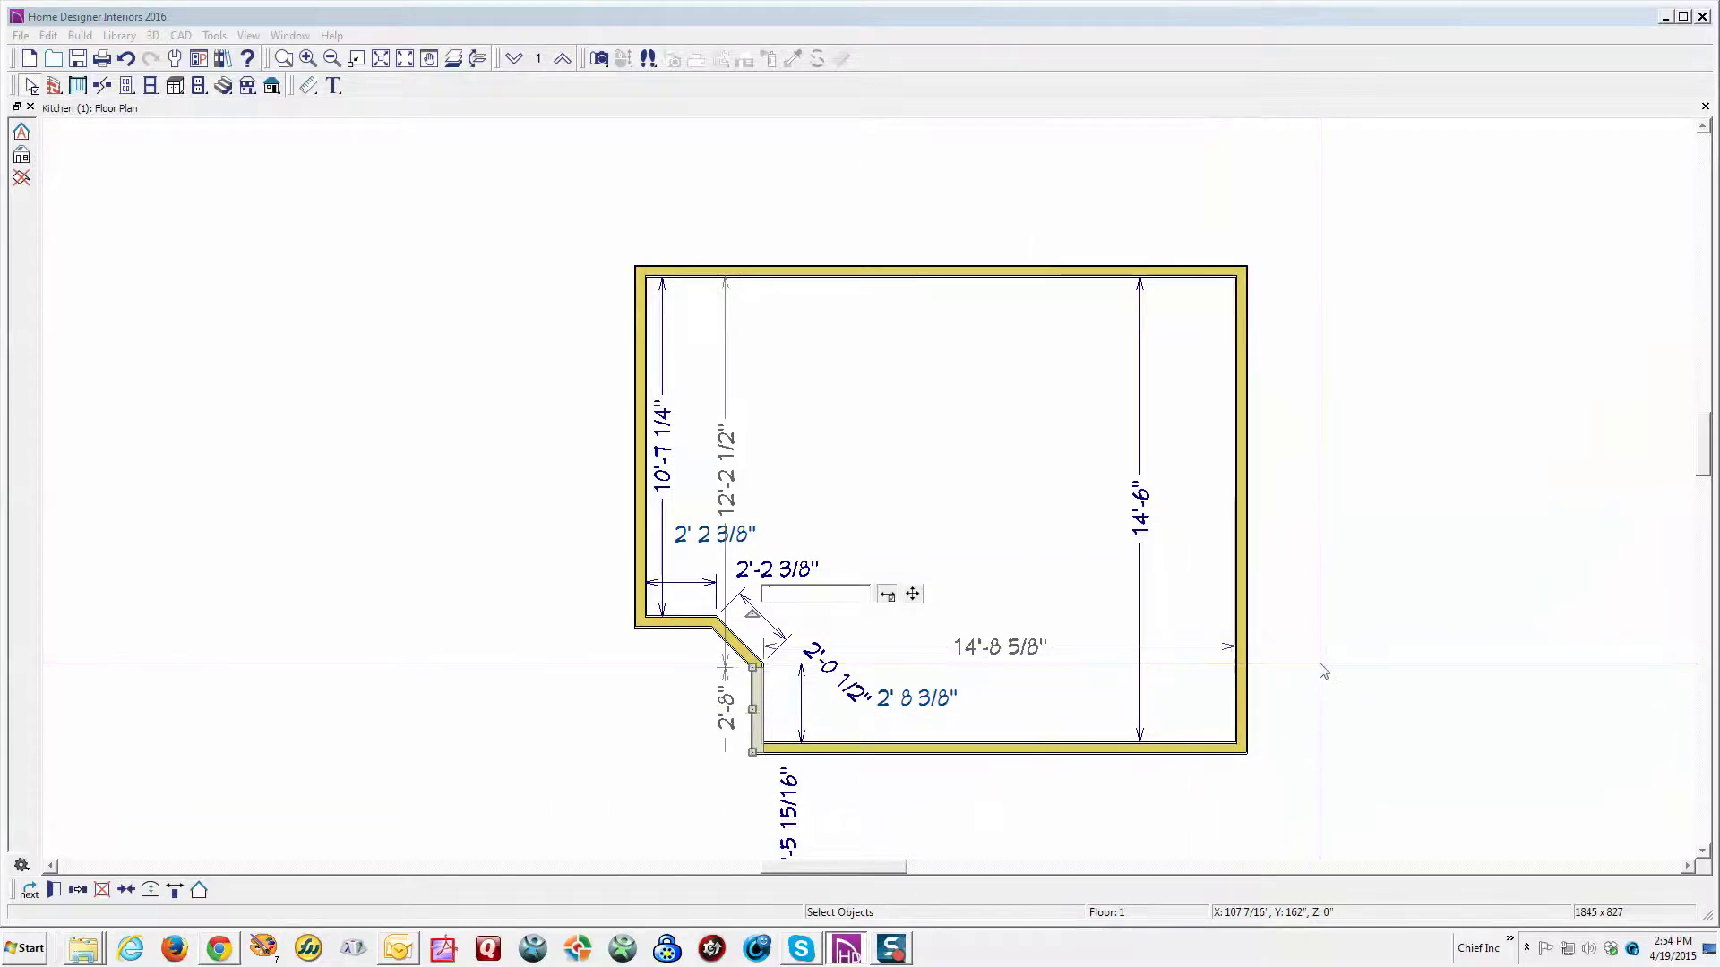
key(ctrl+z)
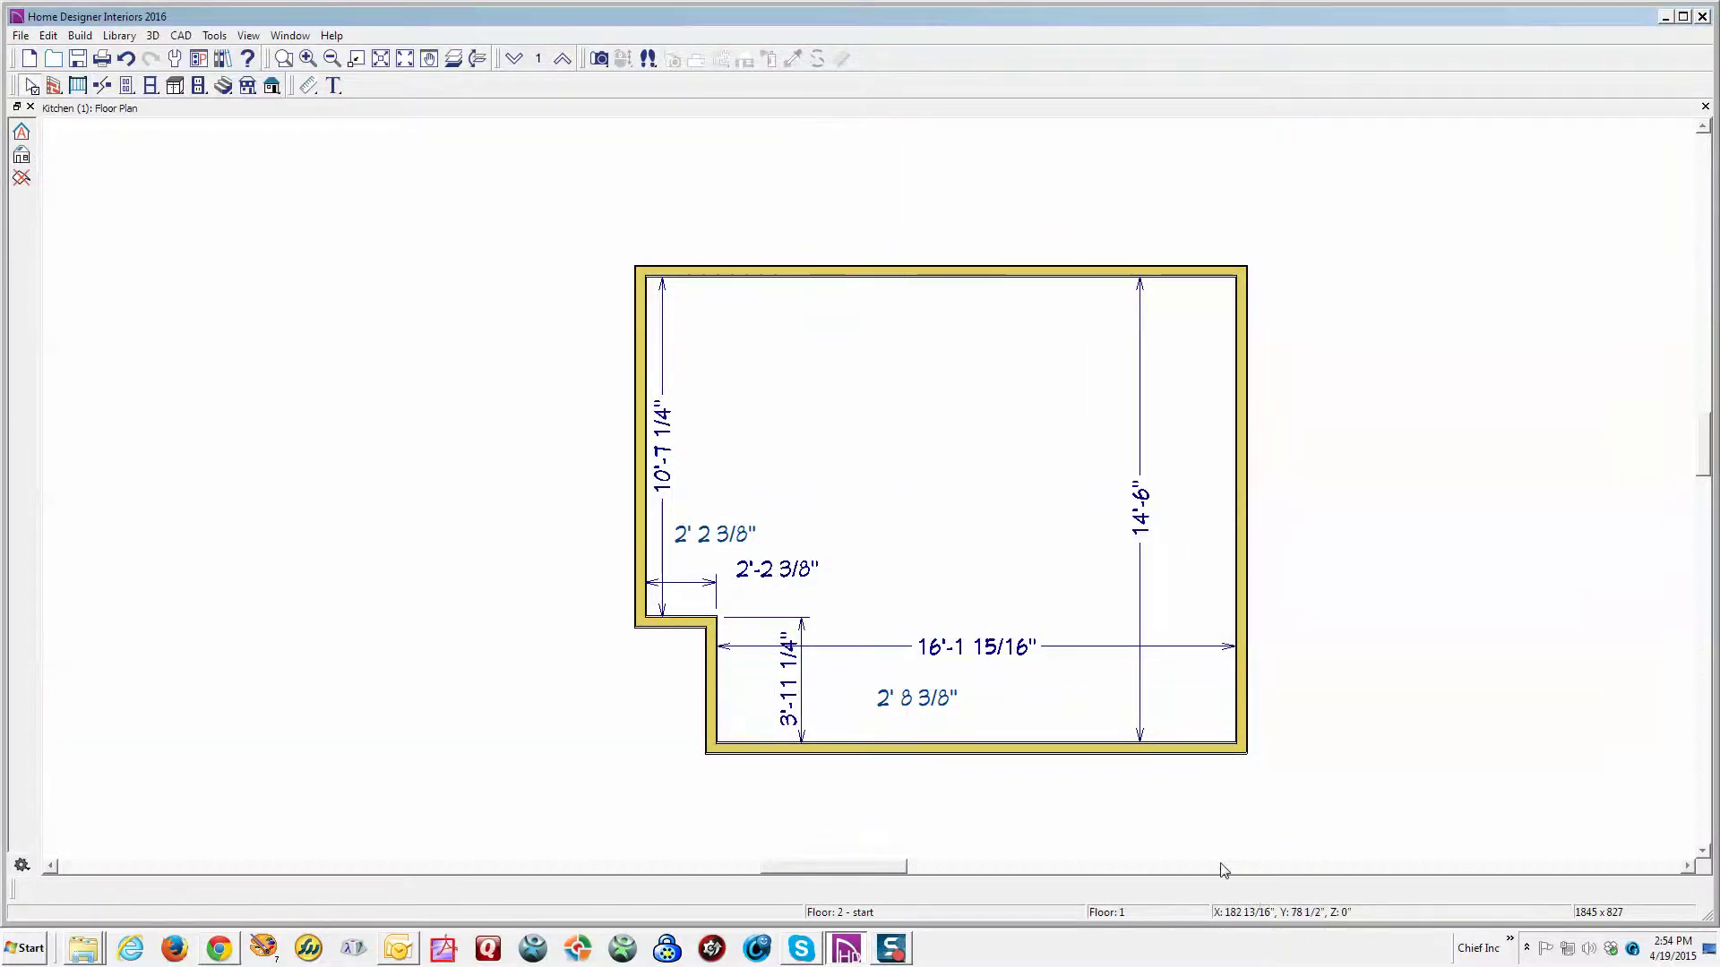
key(ctrl+y)
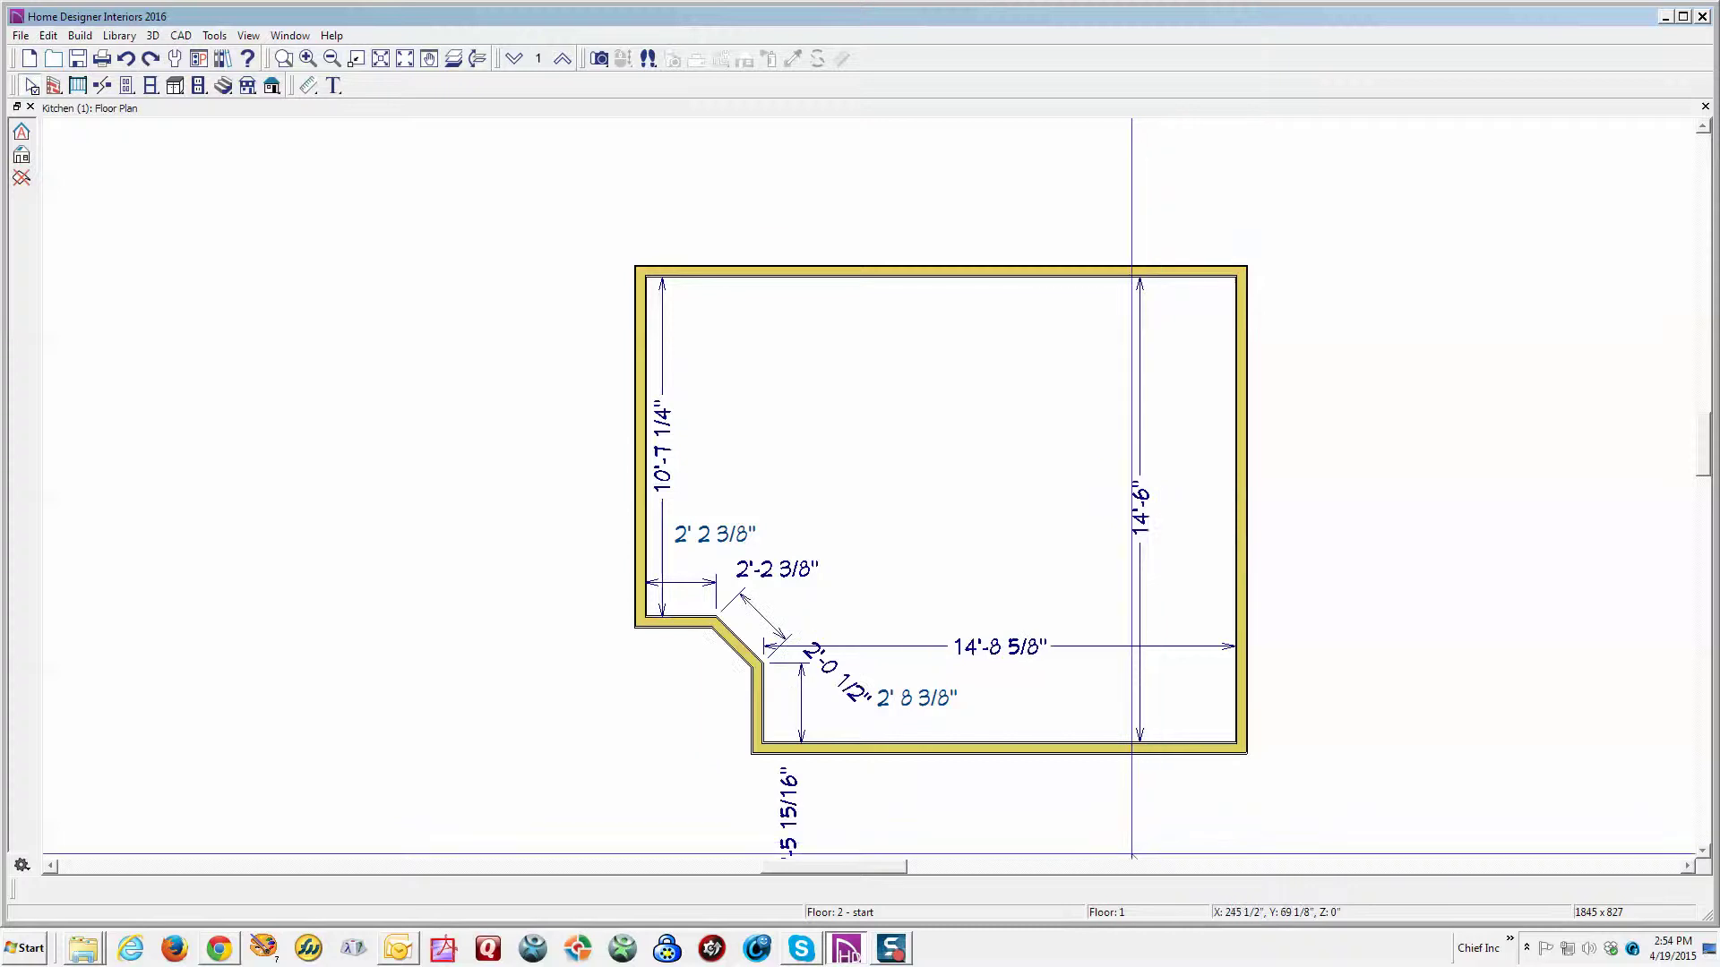